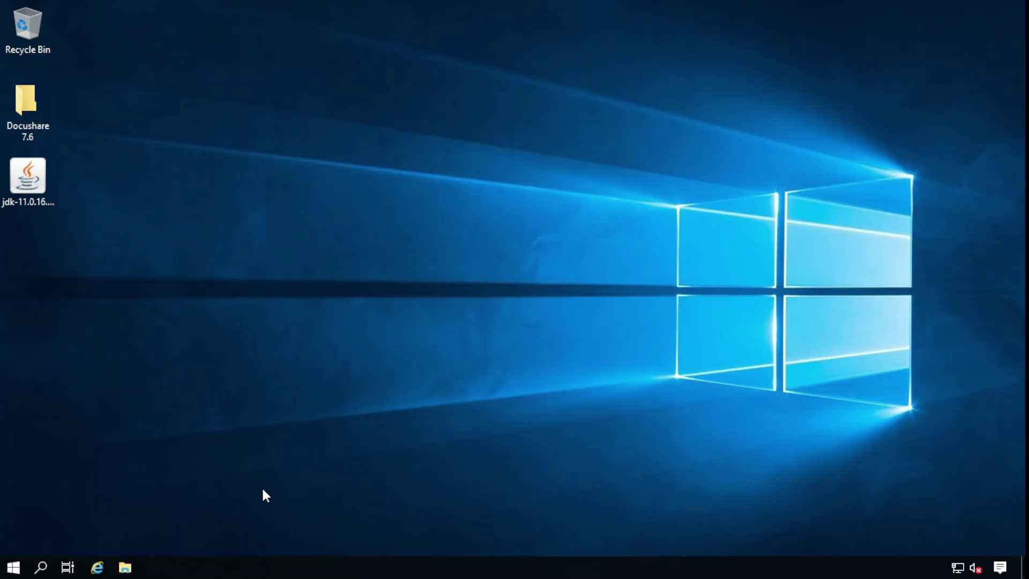
View This PC's basic system information in Properties, then close it and File Explorer
left_click(125, 567)
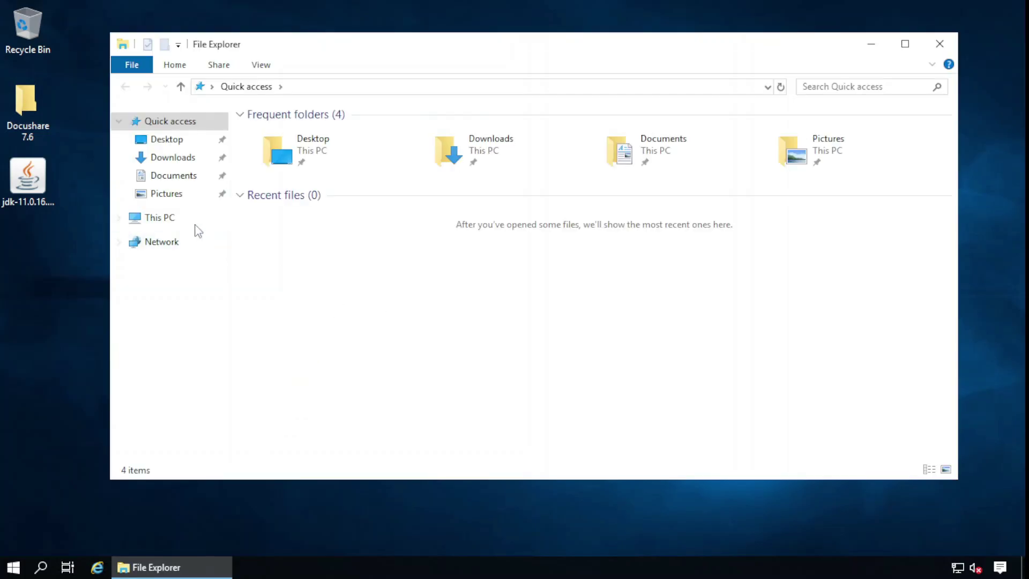
right_click(161, 218)
left_click(253, 413)
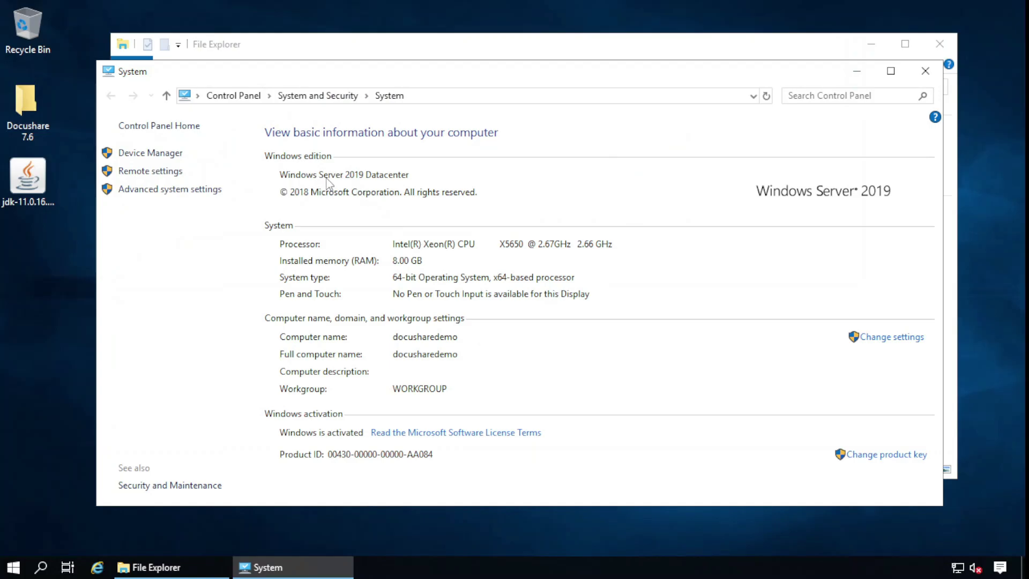
left_click(926, 71)
left_click(939, 43)
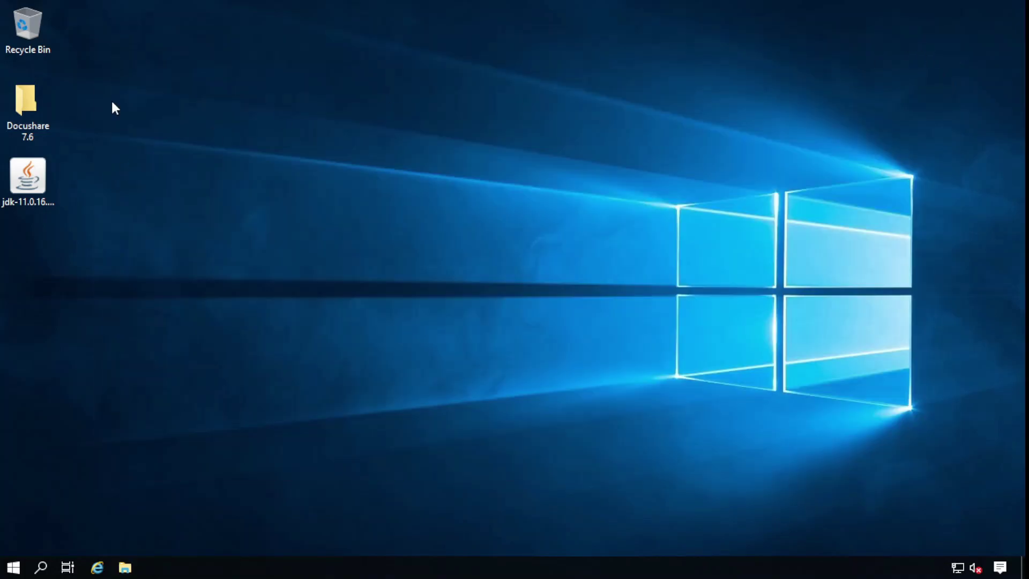
Open the Local Disk (C:) drive from This PC in File Explorer
left_click(123, 568)
left_click(159, 218)
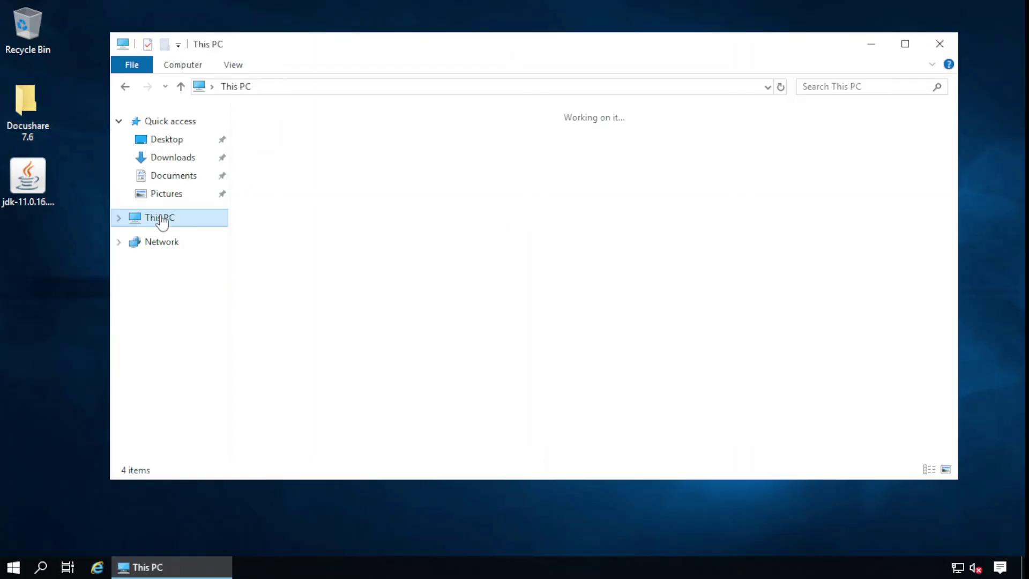
double_click(542, 284)
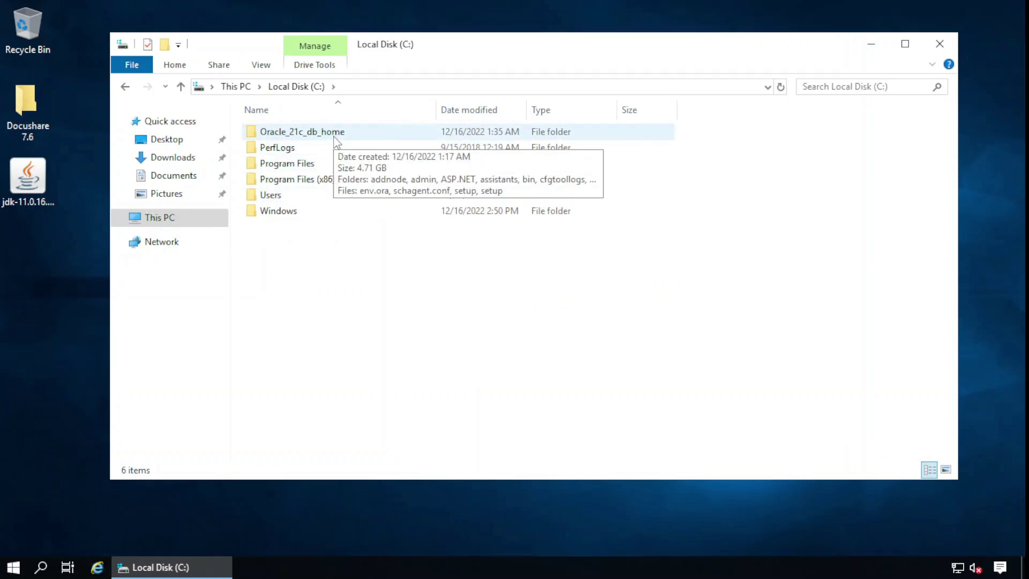
Install Java SE Development Kit 11.0.16.1 (64-bit) from the jdk-11.0.16.1 installer to its default folder
left_click(870, 45)
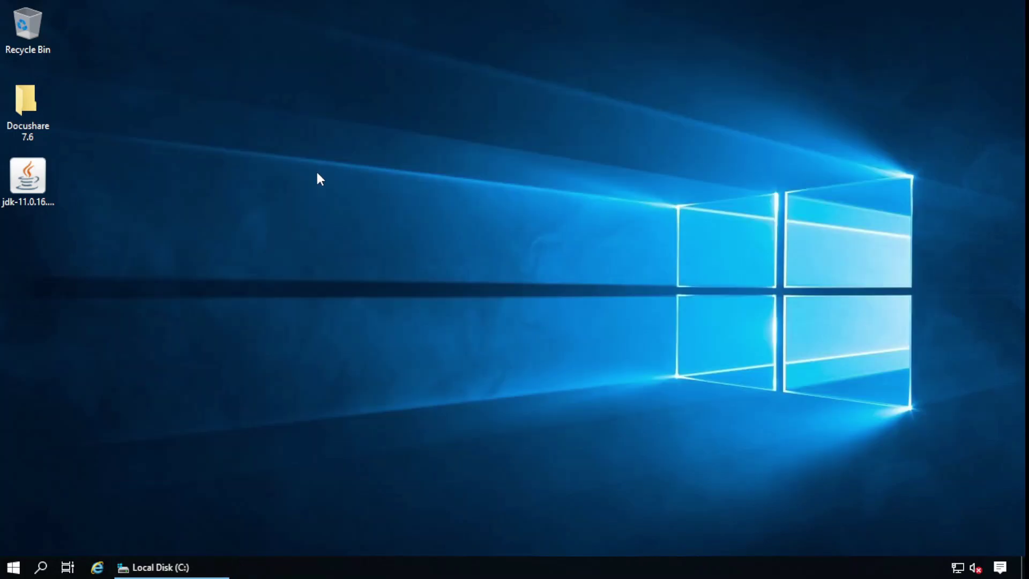
double_click(33, 187)
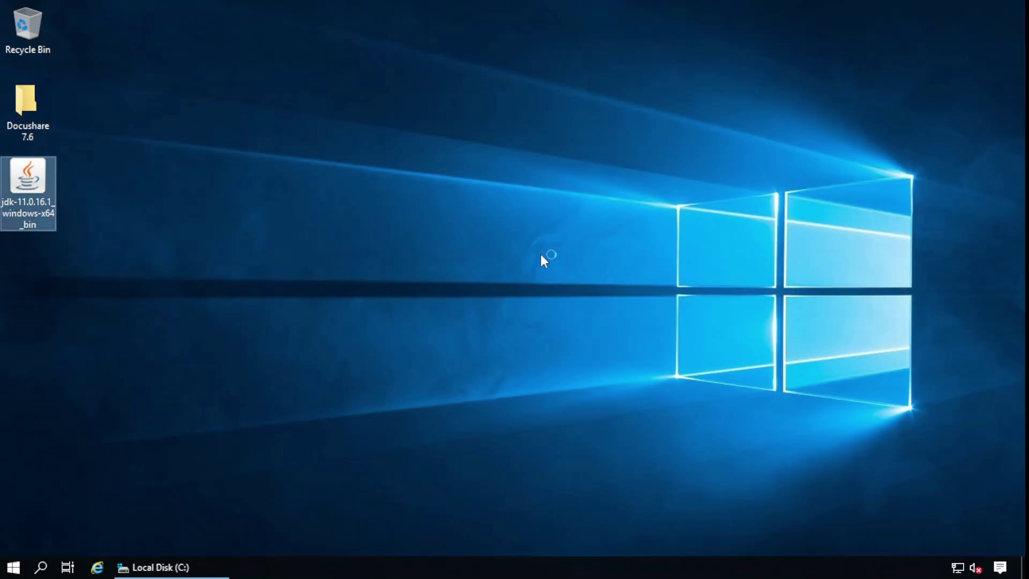
left_click(588, 406)
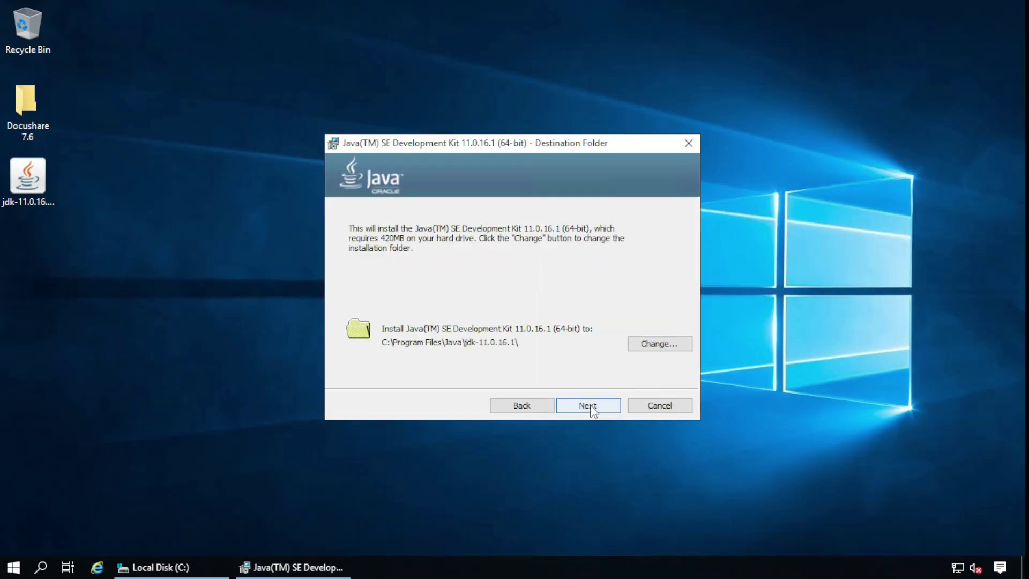
left_click(588, 405)
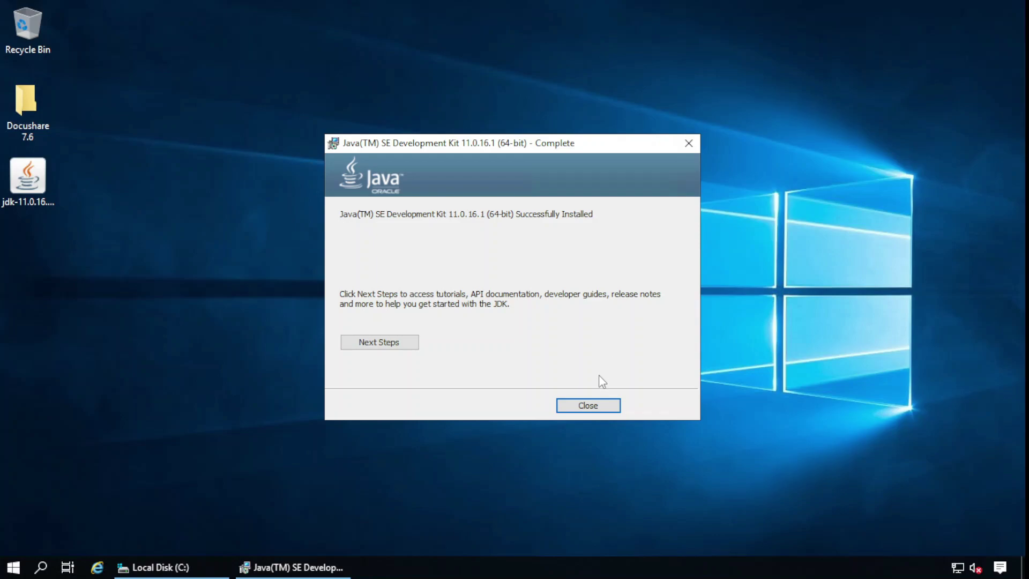
left_click(587, 406)
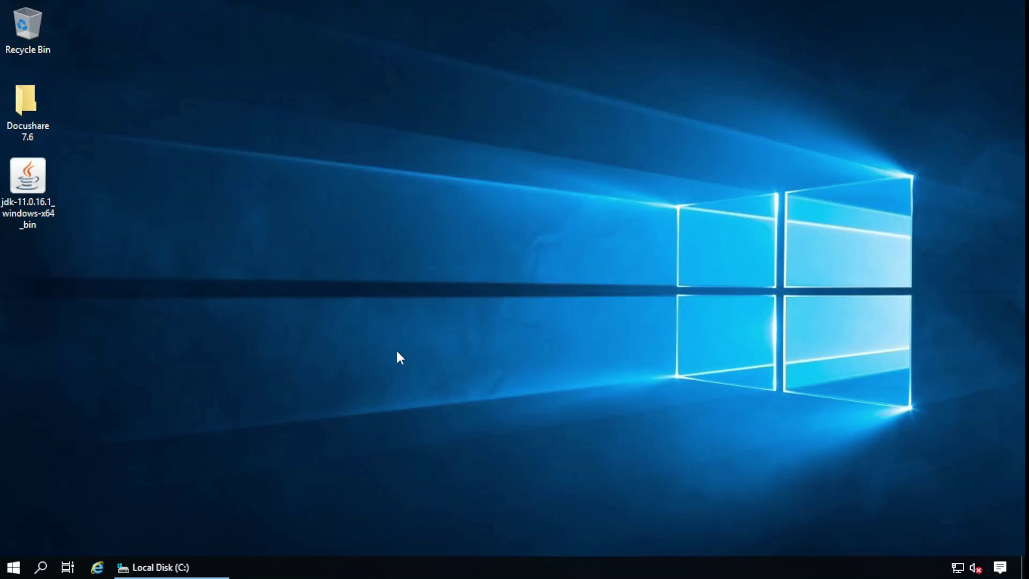
Browse to C:\Program Files\Java\jdk-11.0.16.1 and copy its full folder path
left_click(201, 566)
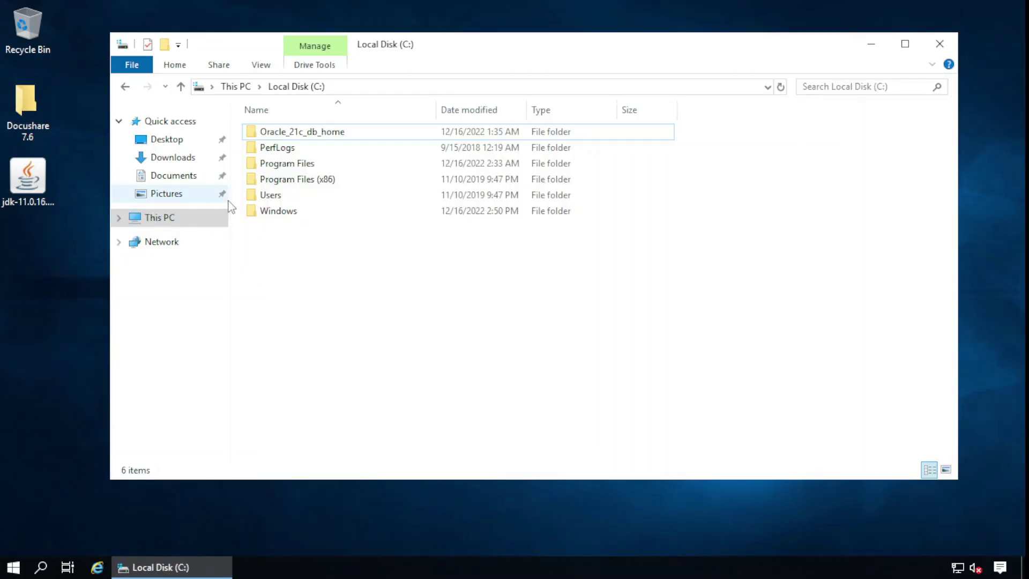
double_click(292, 165)
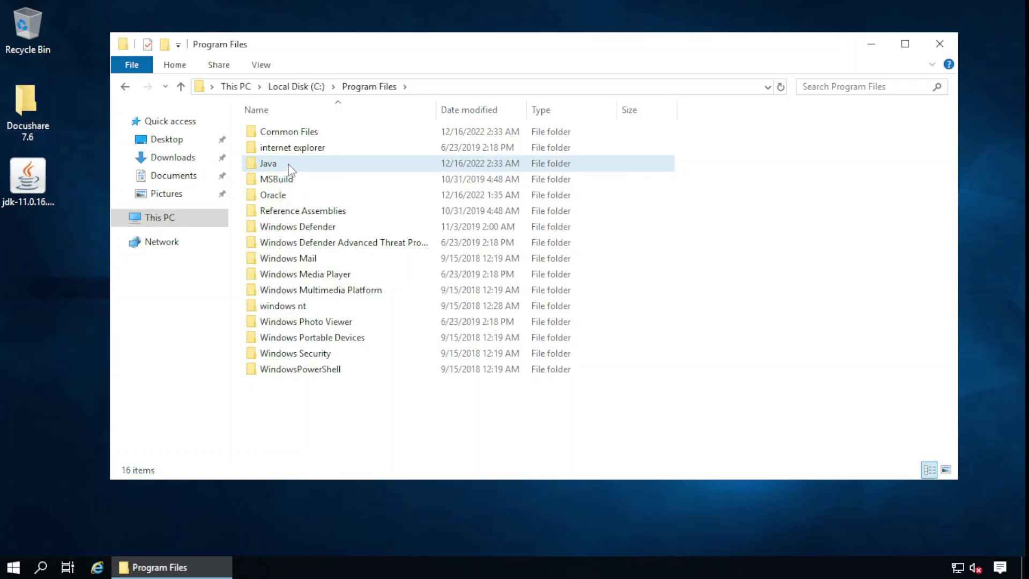
double_click(289, 168)
double_click(301, 140)
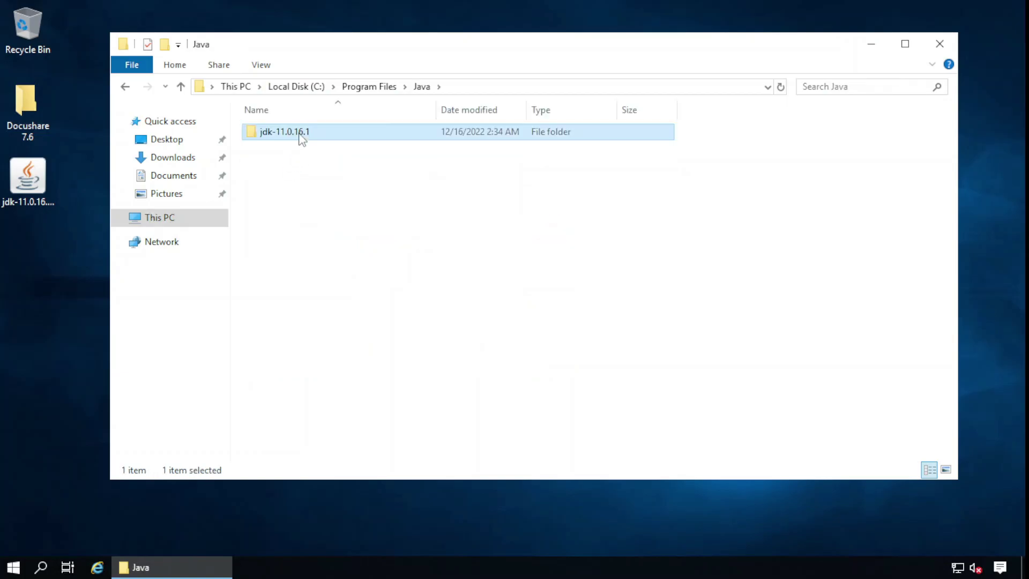
left_click(534, 85)
key("ctrl+c")
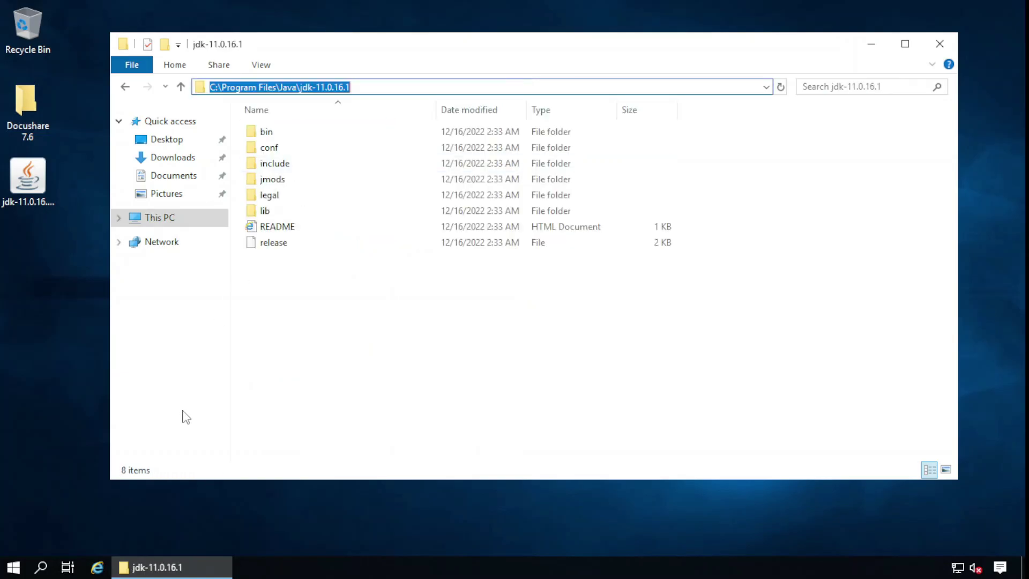
Add a system environment variable JAVA_HOME with the pasted jdk-11.0.16.1 path via System Properties
right_click(172, 221)
left_click(215, 418)
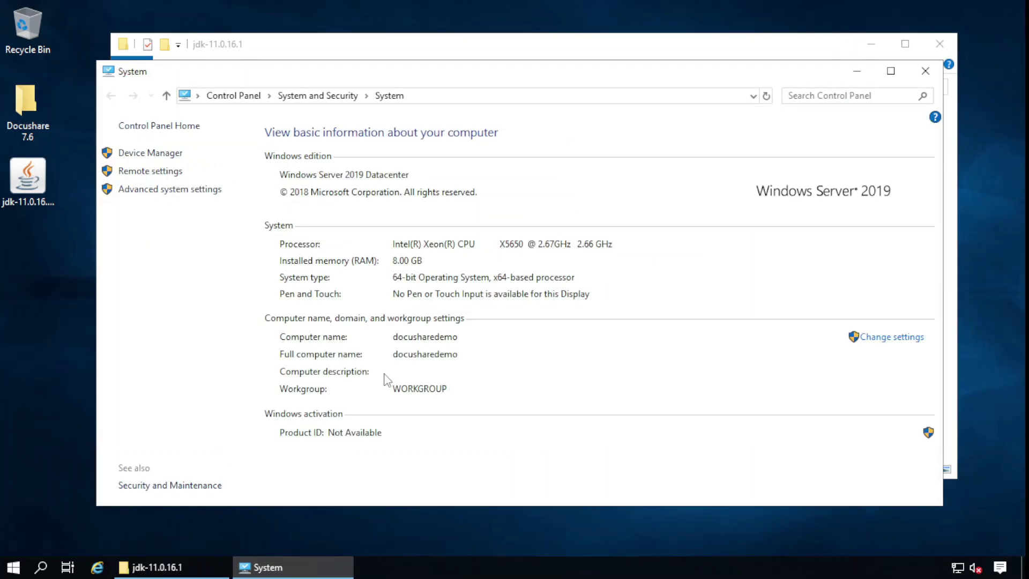
left_click(877, 346)
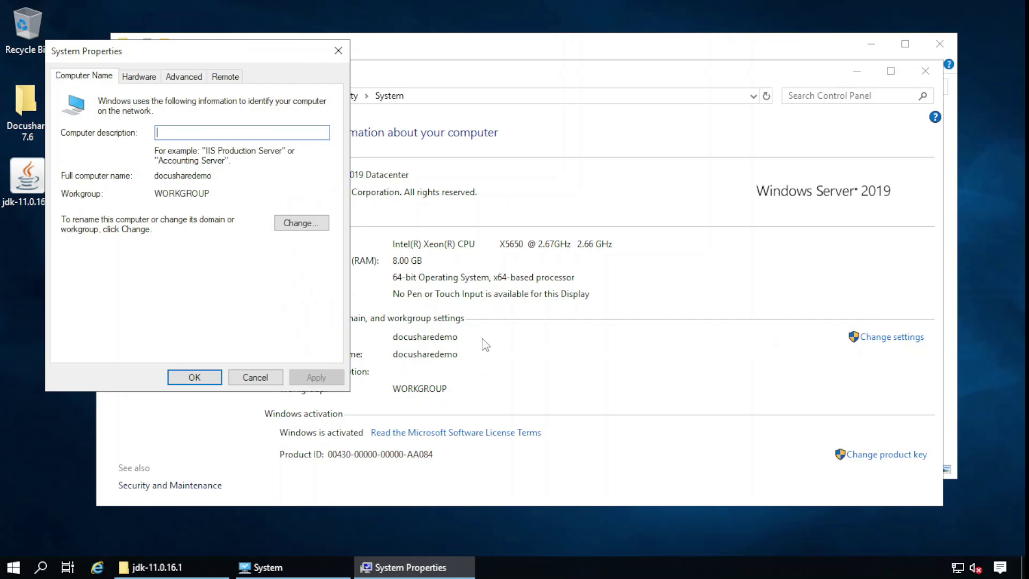
left_click(182, 82)
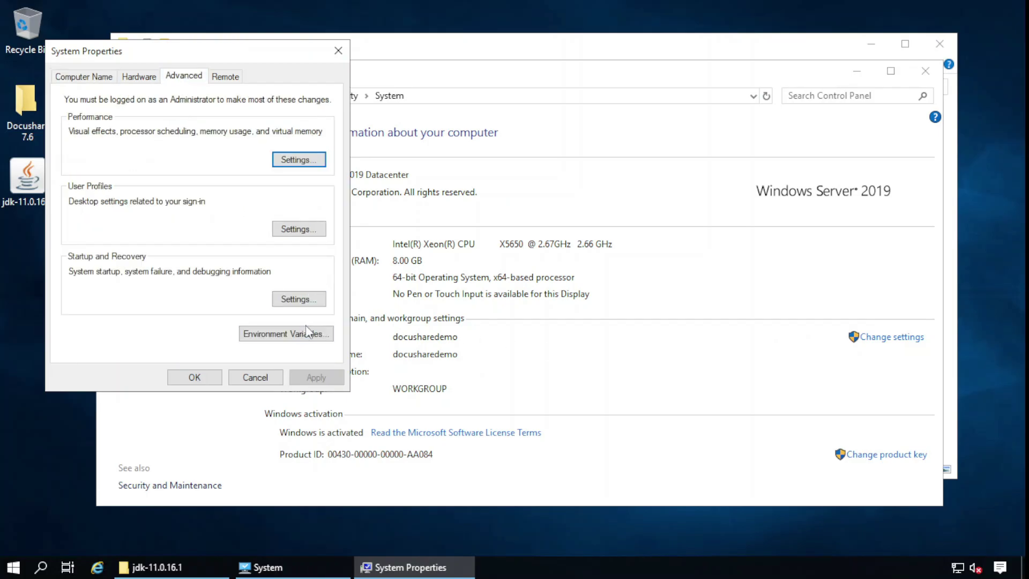
left_click(307, 335)
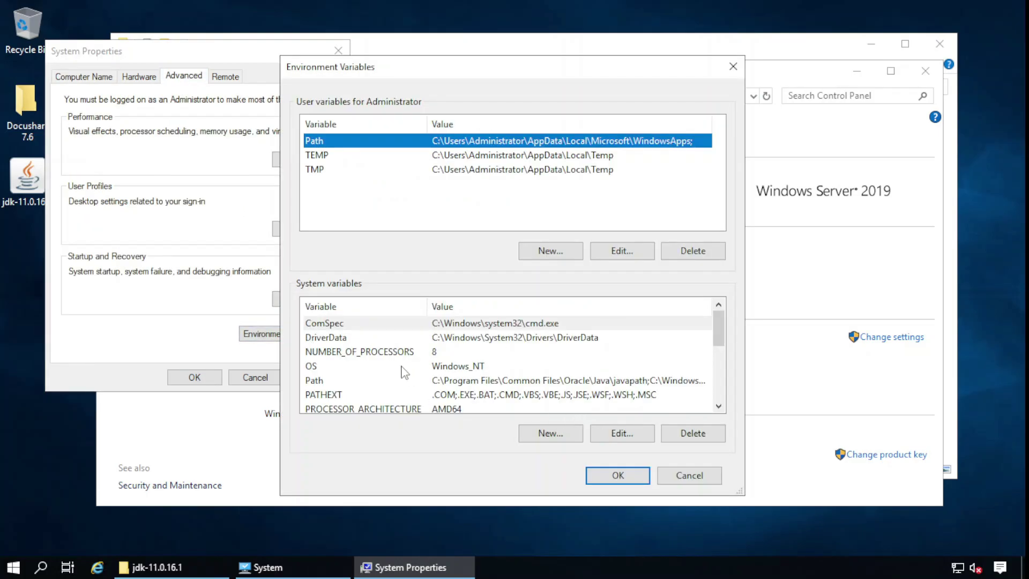
left_click(552, 436)
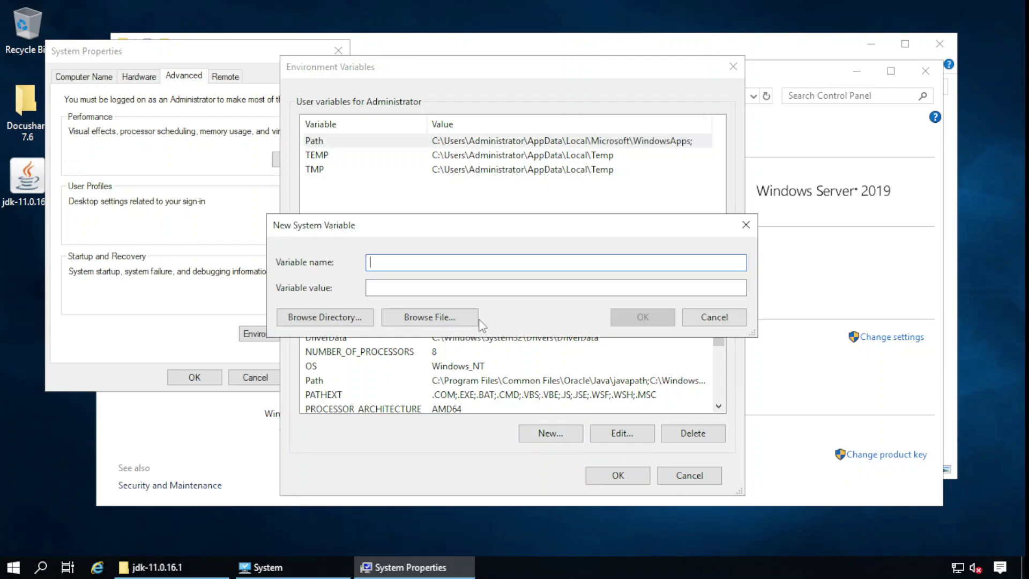
type("JAVA_HOME")
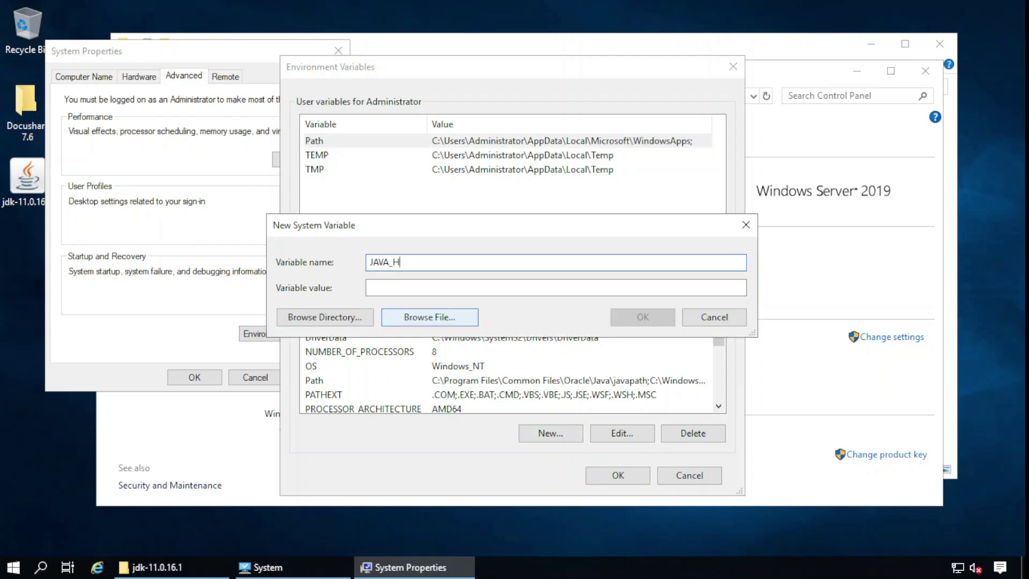
left_click(423, 290)
key("ctrl+v")
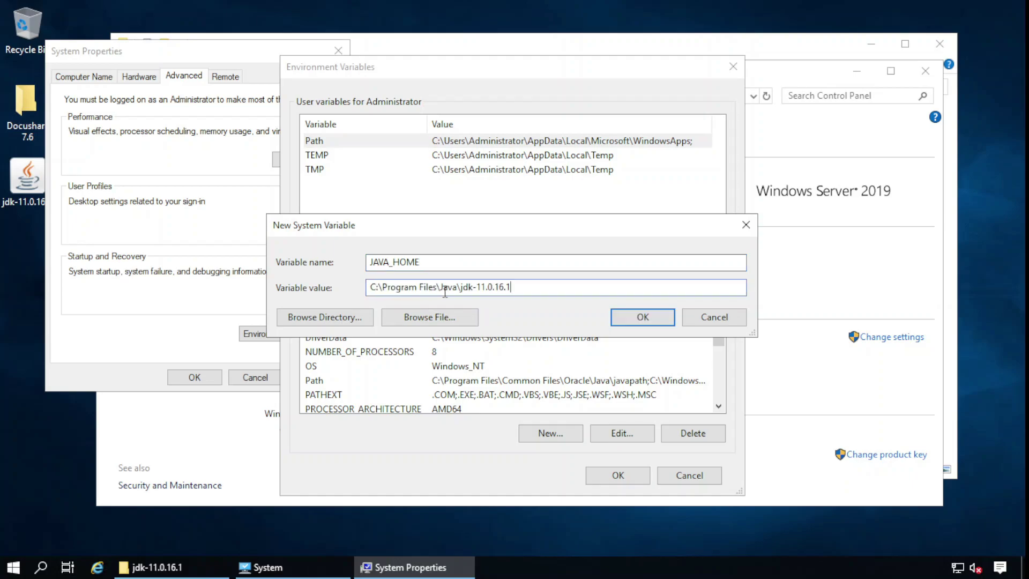
left_click(627, 320)
left_click(616, 475)
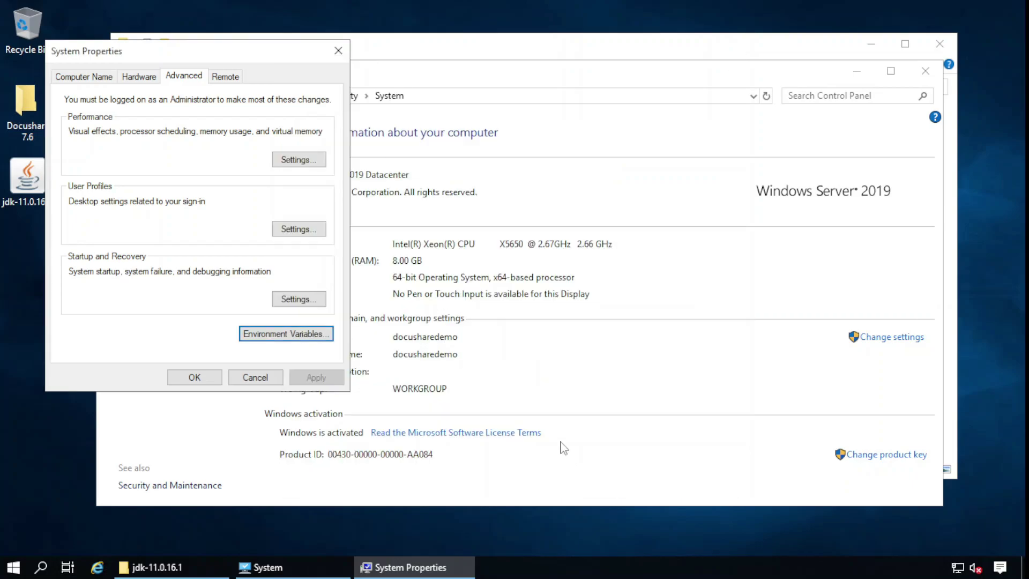
left_click(244, 381)
Close the open windows and launch Server Manager maximized from the Start menu
left_click(925, 71)
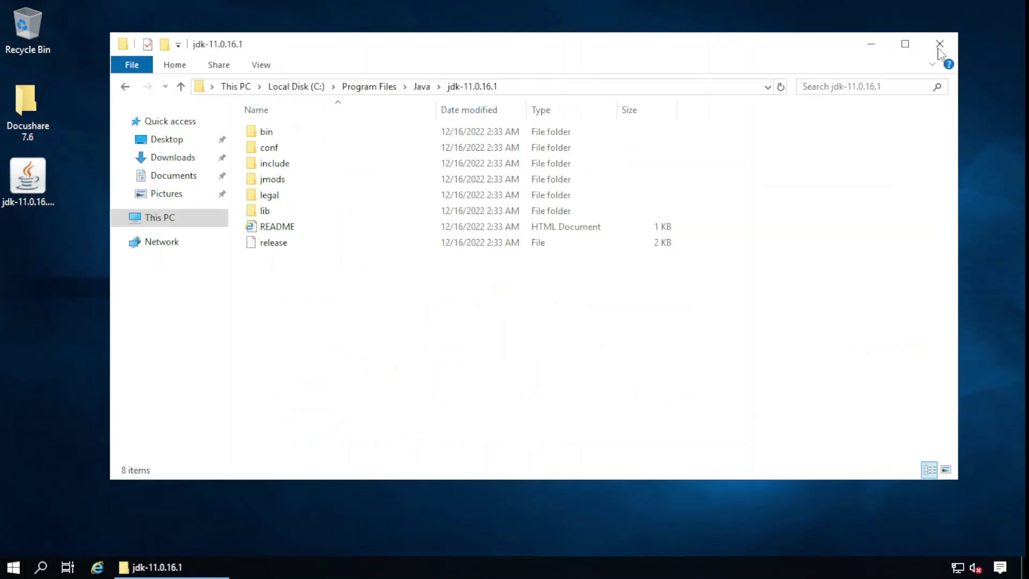
left_click(940, 43)
left_click(13, 568)
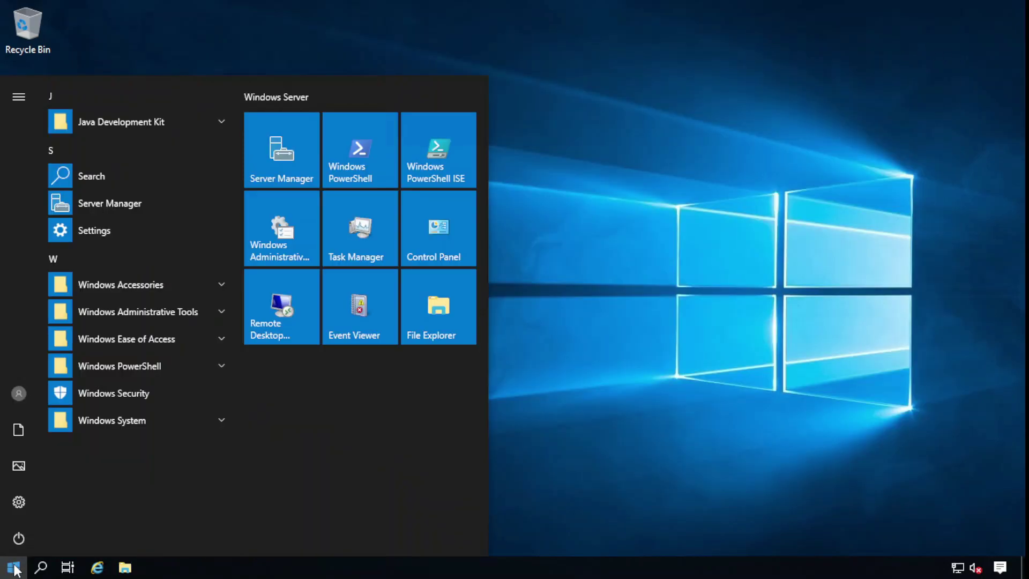
left_click(117, 207)
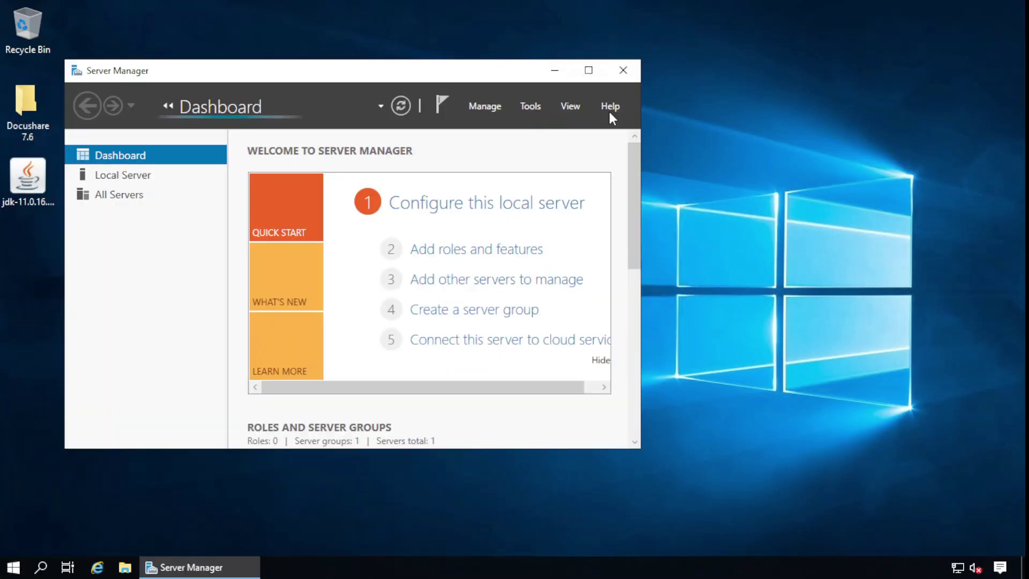
left_click(588, 70)
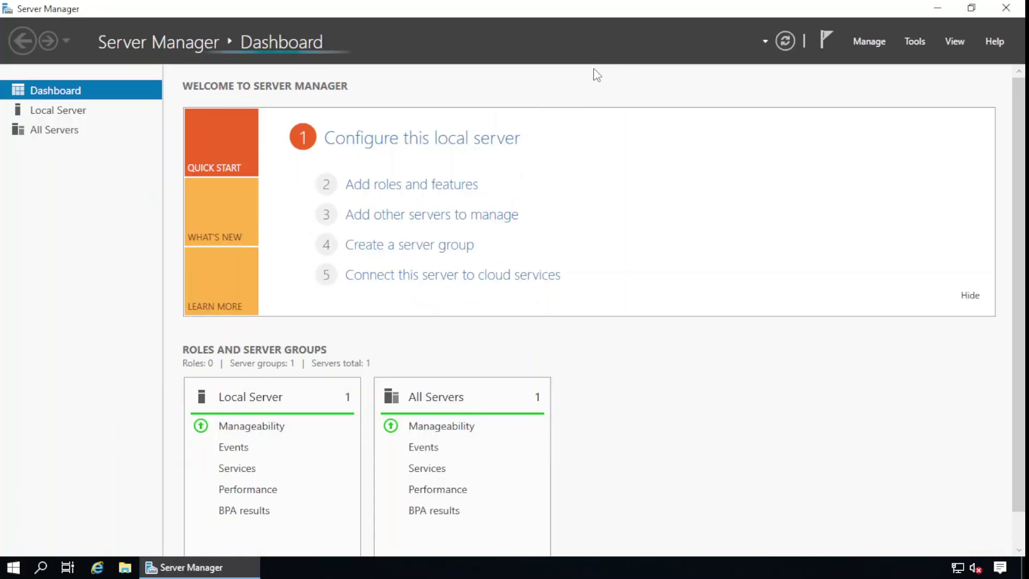
Start Add Roles and Features with role-based installation on the docusharedemo server
left_click(459, 188)
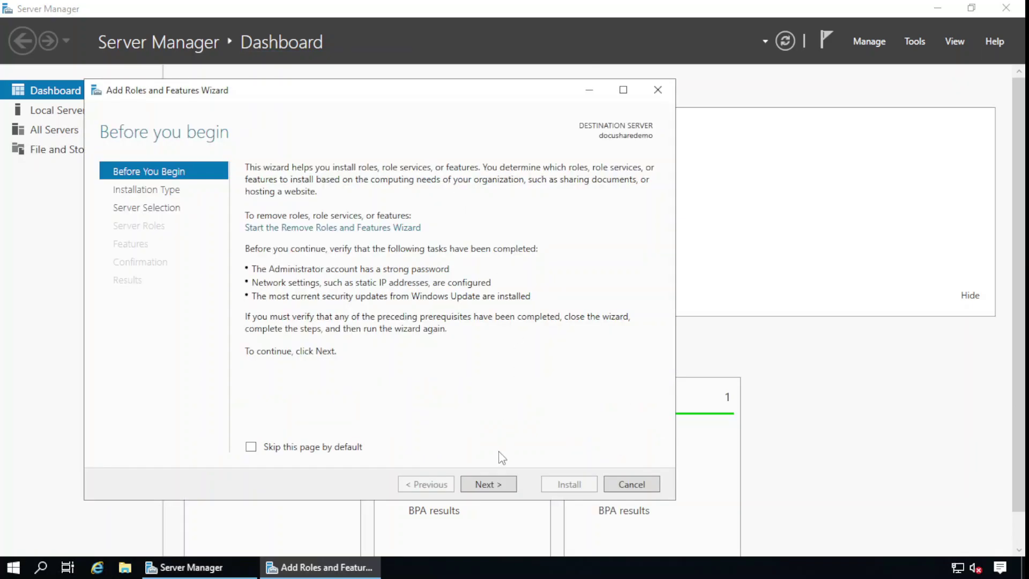
left_click(502, 485)
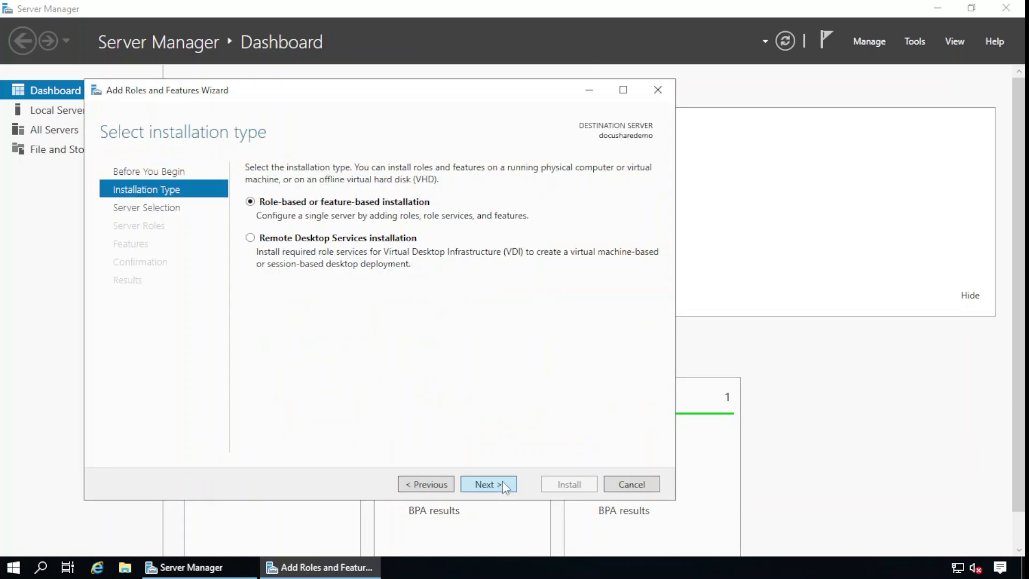
left_click(503, 484)
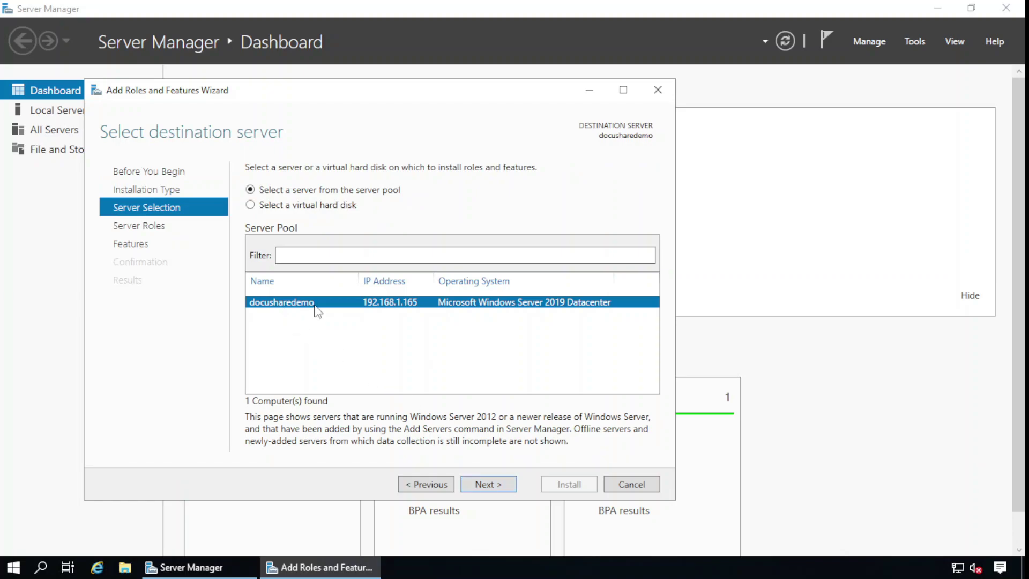
left_click(484, 484)
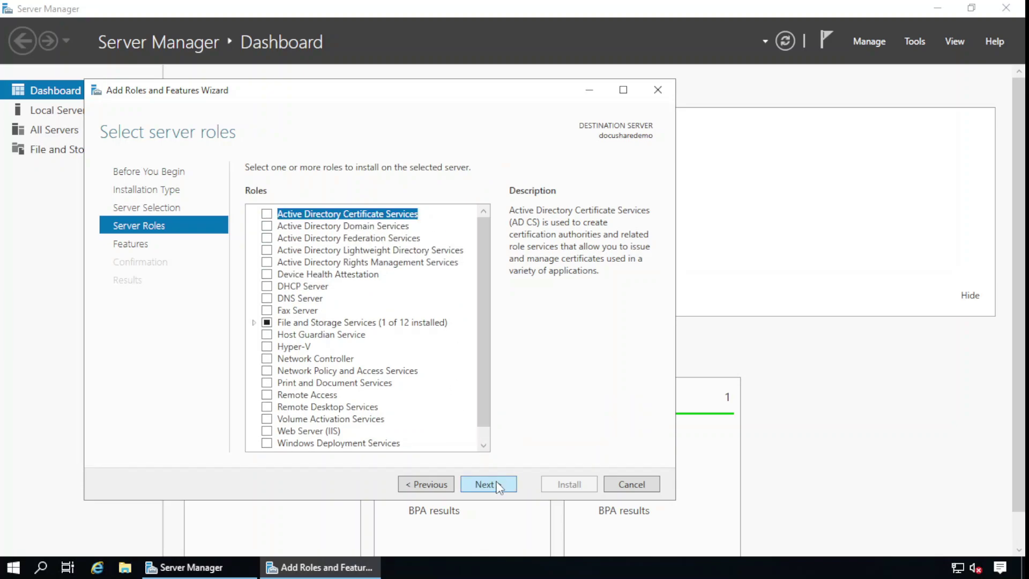
Select .NET Framework 3.5 HTTP Activation and Non-HTTP Activation, accepting the required features
left_click(497, 485)
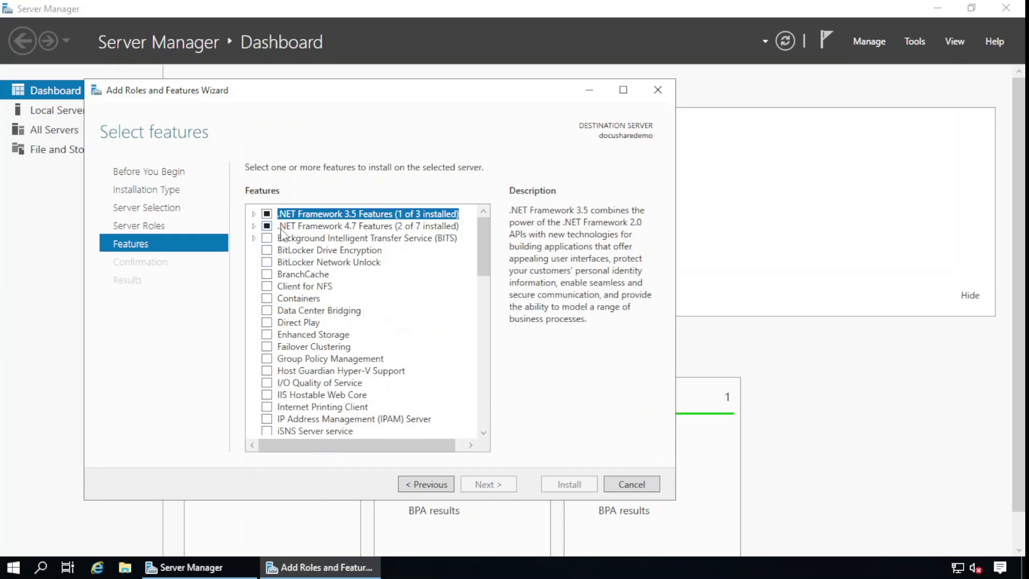
left_click(254, 213)
left_click(282, 236)
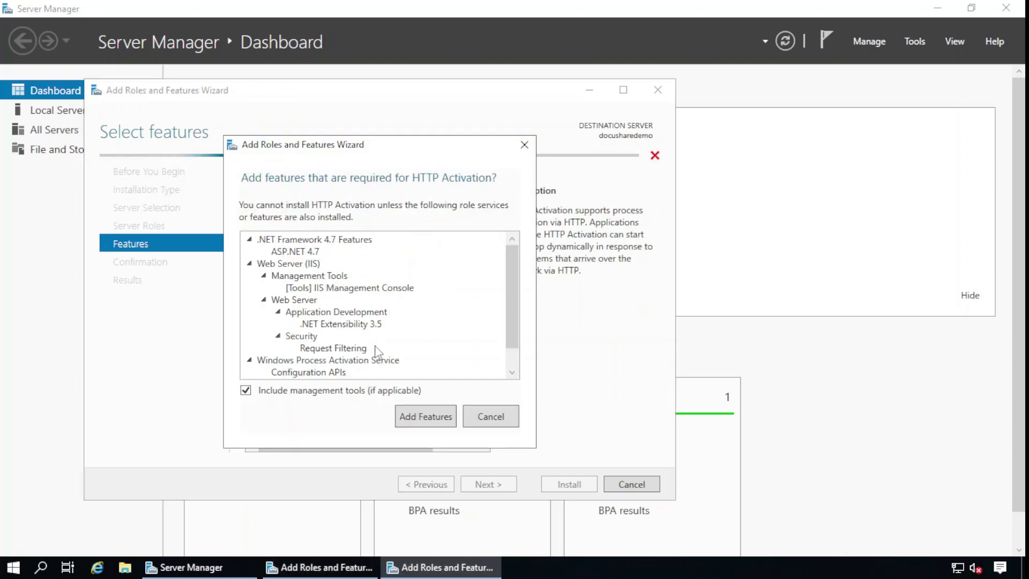
left_click(437, 423)
left_click(282, 254)
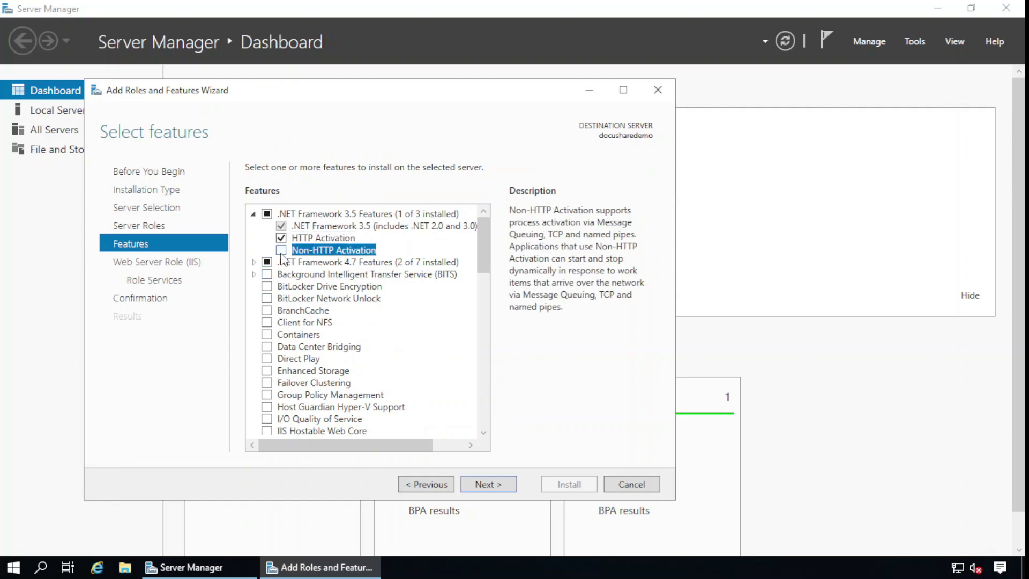
left_click(281, 252)
Select WCF Services HTTP and TCP Activation under .NET Framework 4.7 Features
left_click(253, 262)
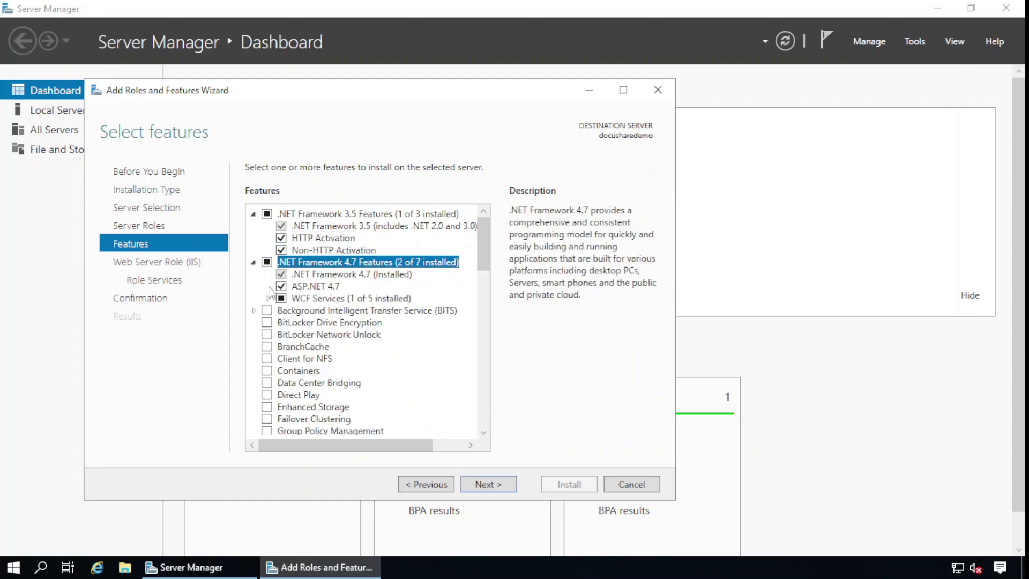
left_click(267, 298)
left_click(295, 311)
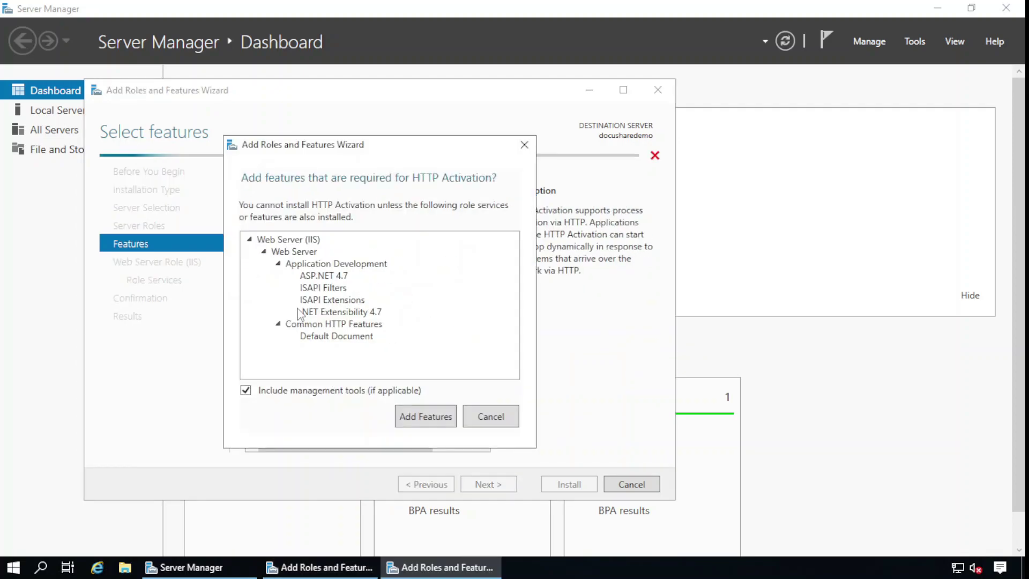
left_click(410, 414)
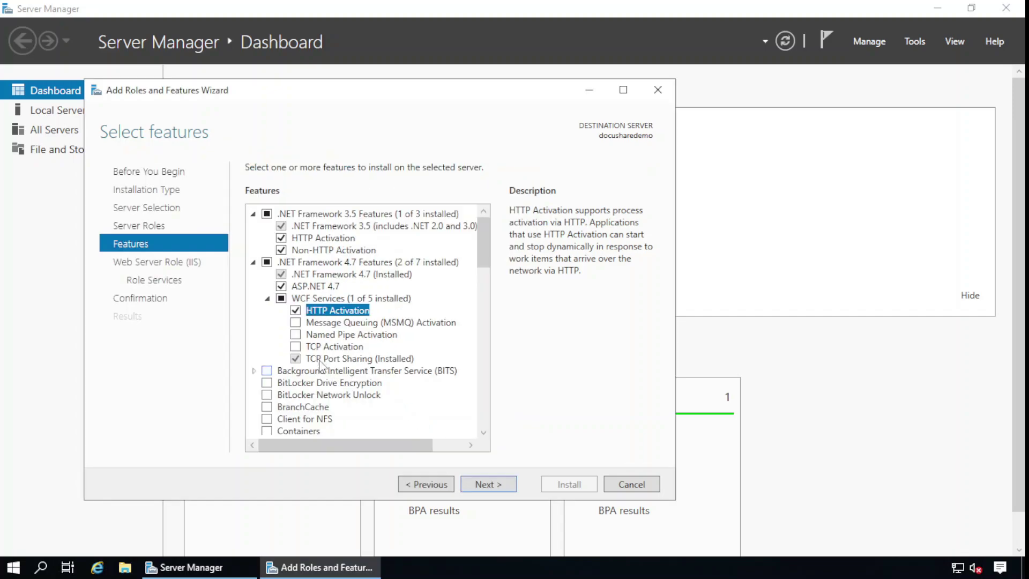
left_click(296, 346)
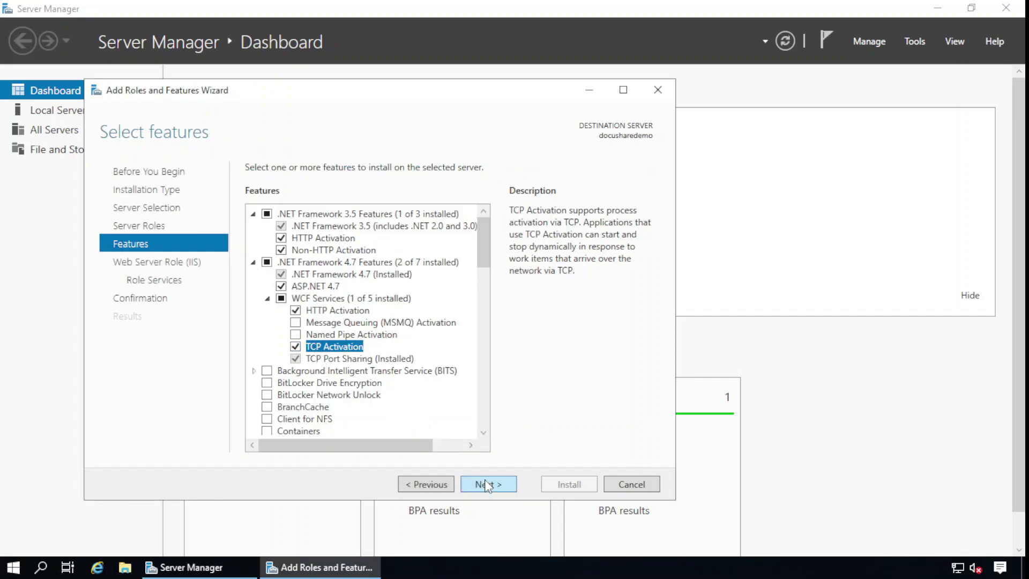
scroll(415, 363, "down", 2)
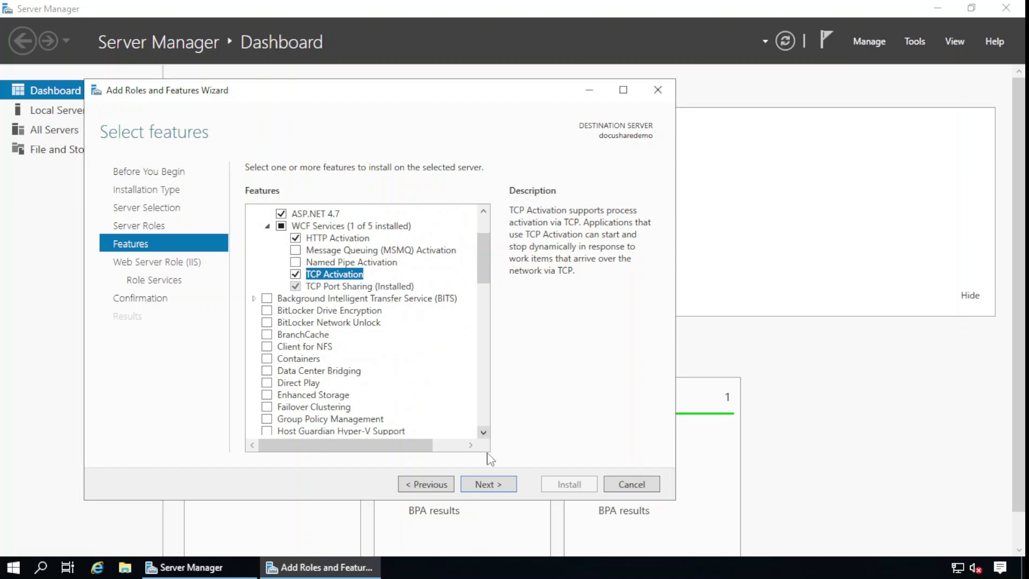
left_click(502, 486)
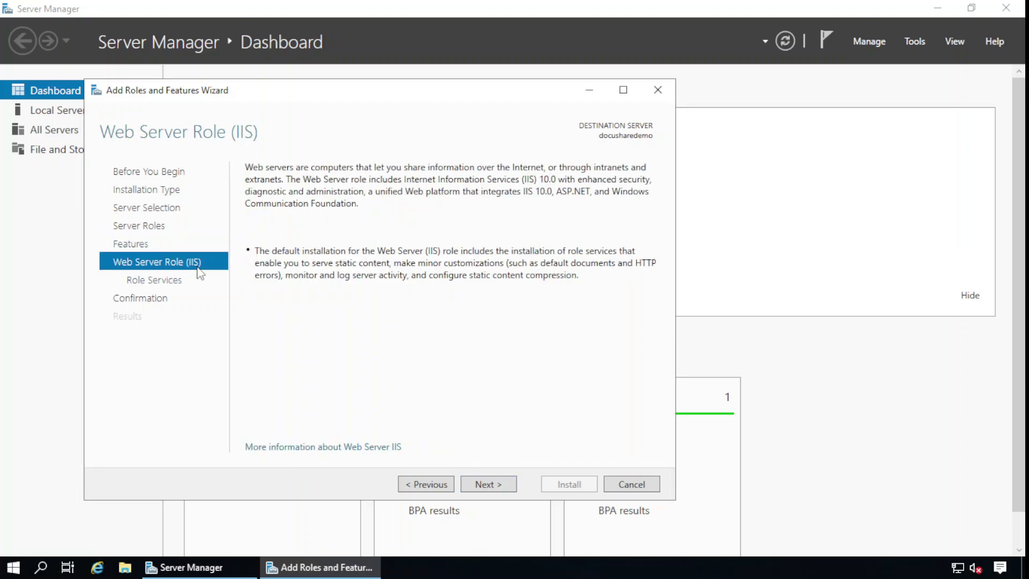
Add IIS role services HTTP Redirection, WebDAV Publishing, HTTP Logging and Request Monitor
left_click(498, 489)
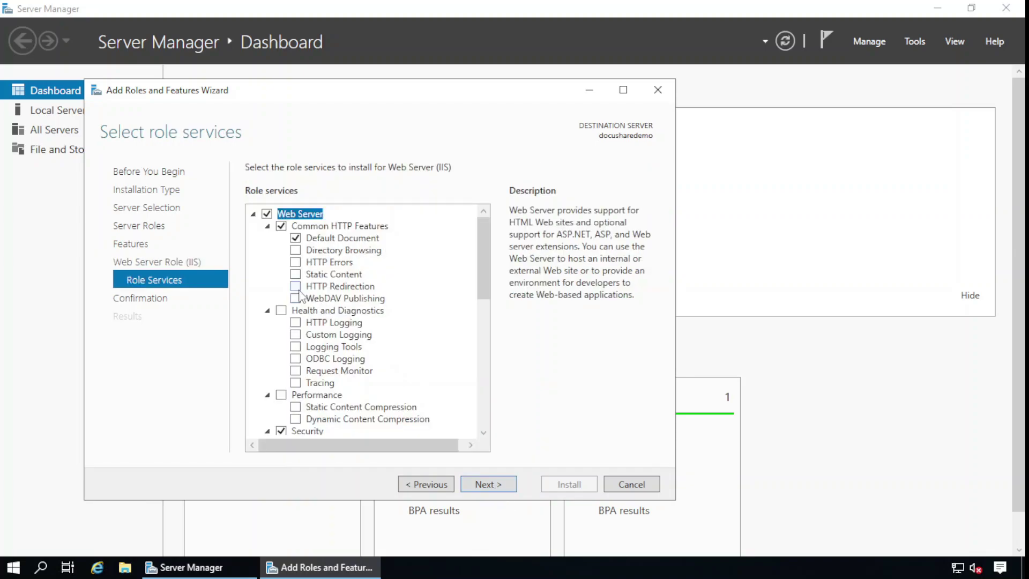
left_click(296, 285)
left_click(295, 298)
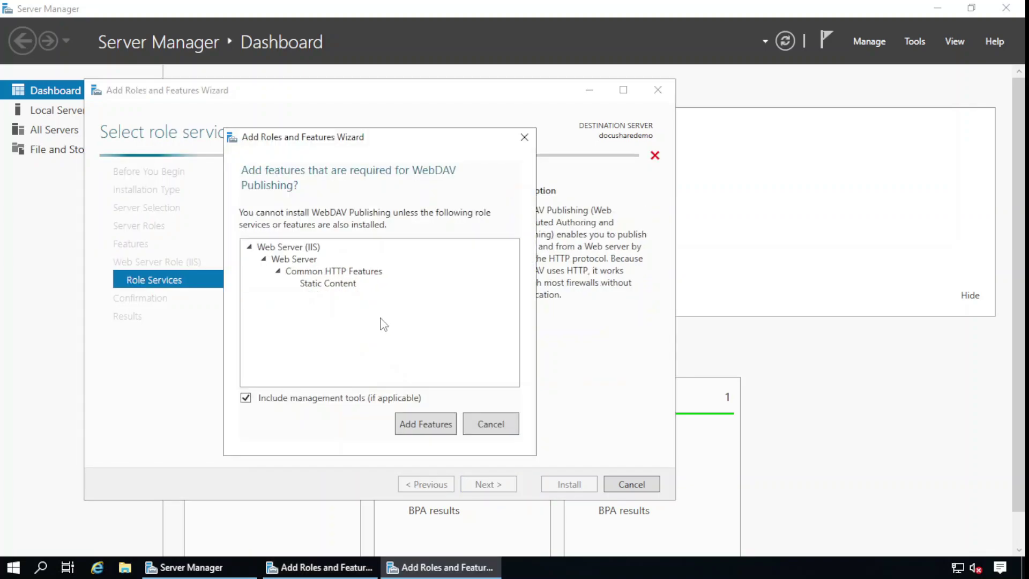
left_click(432, 422)
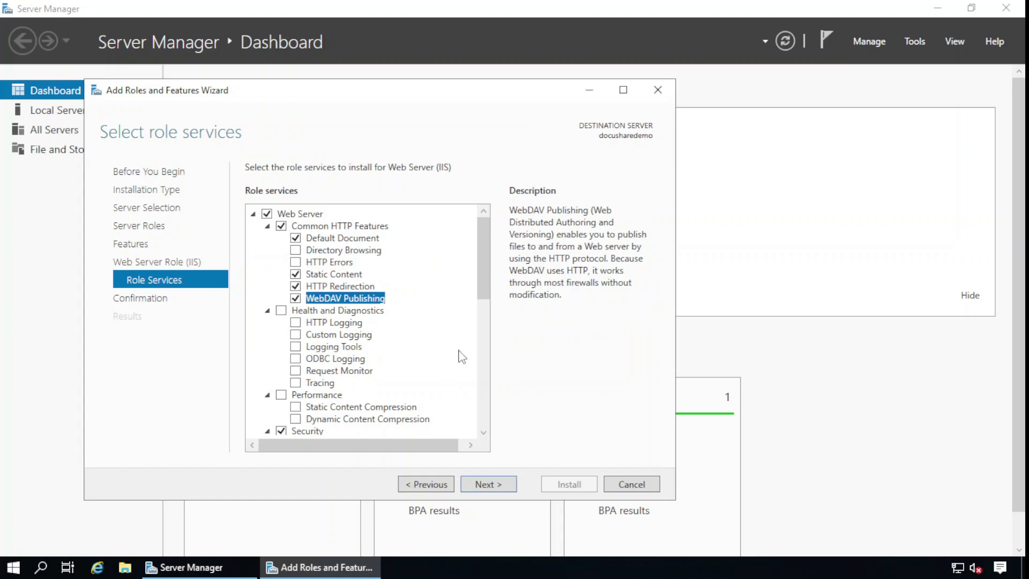
scroll(459, 355, "down", 1)
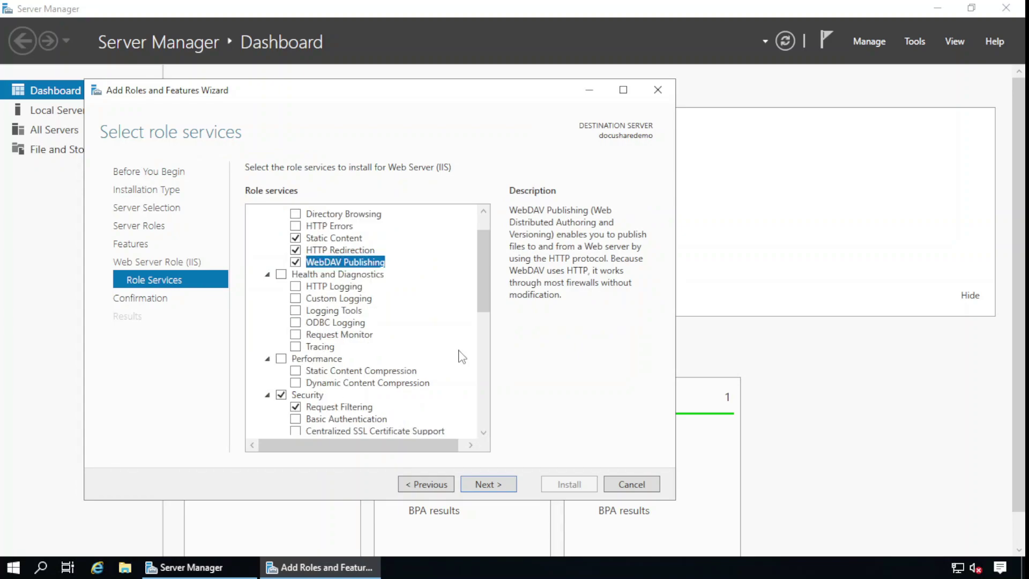
left_click(295, 285)
left_click(295, 334)
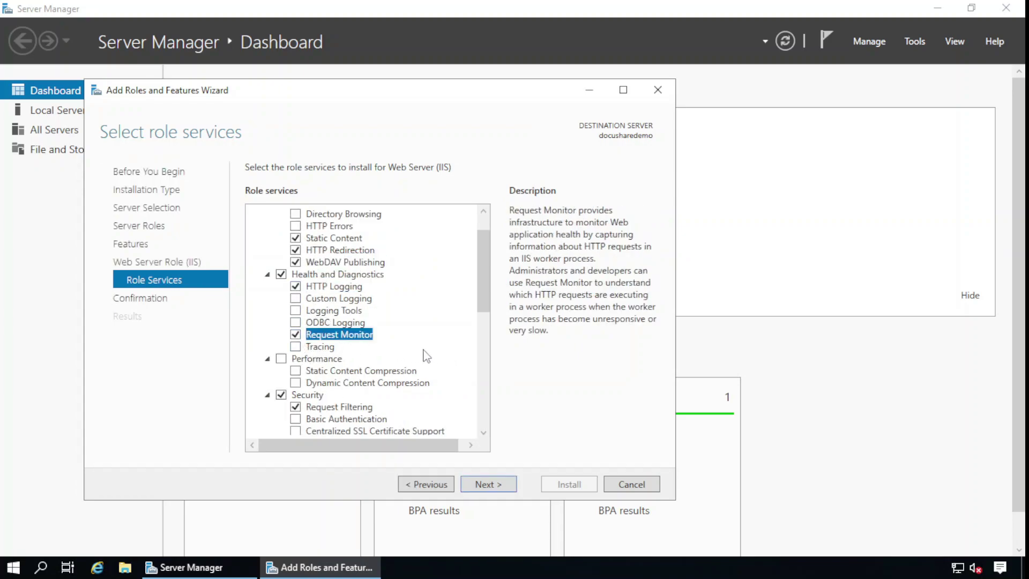
scroll(407, 348, "down", 3)
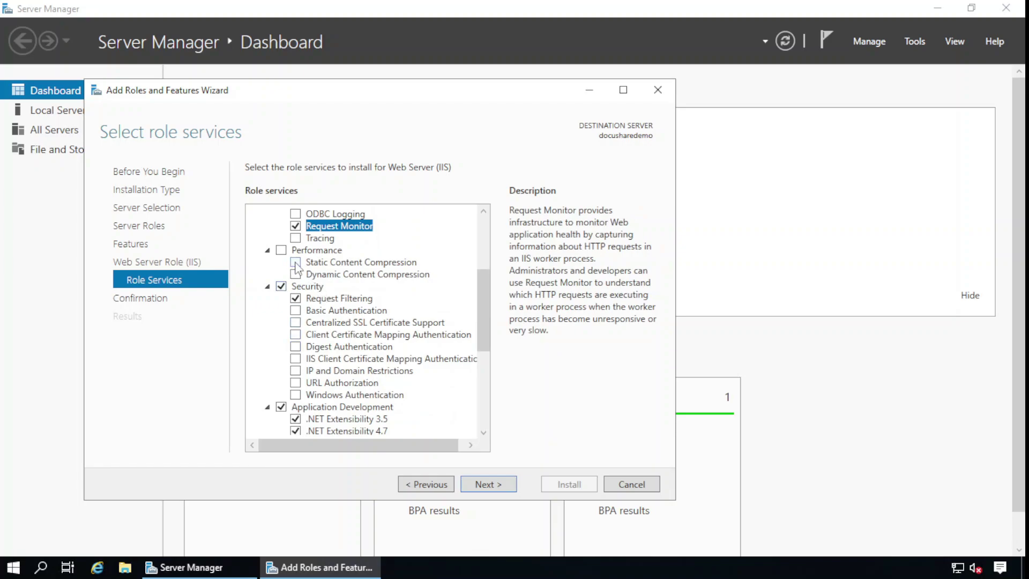
Add Static and Dynamic Content Compression plus Basic and Windows Authentication
left_click(295, 262)
left_click(296, 275)
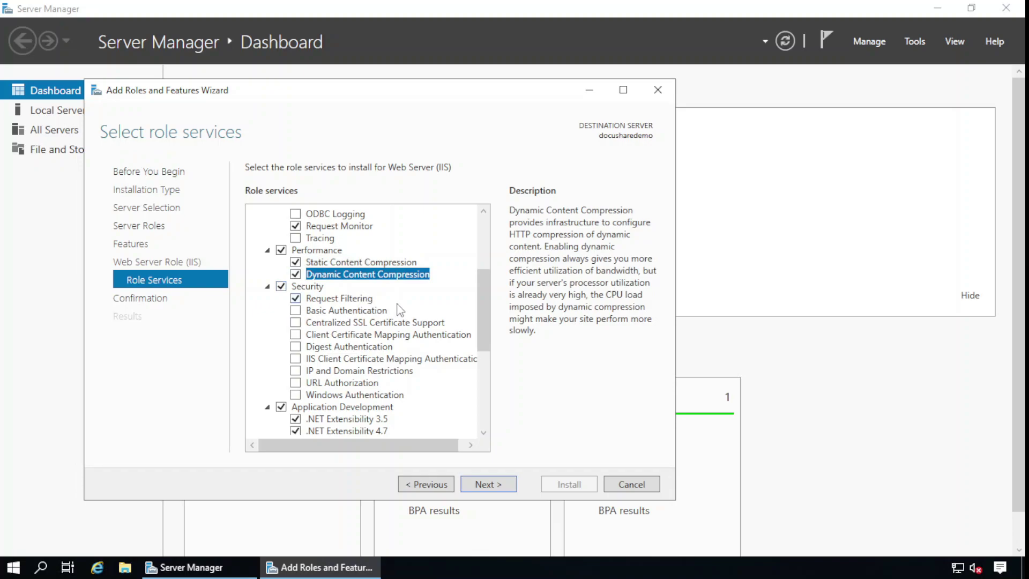
scroll(472, 340, "down", 1)
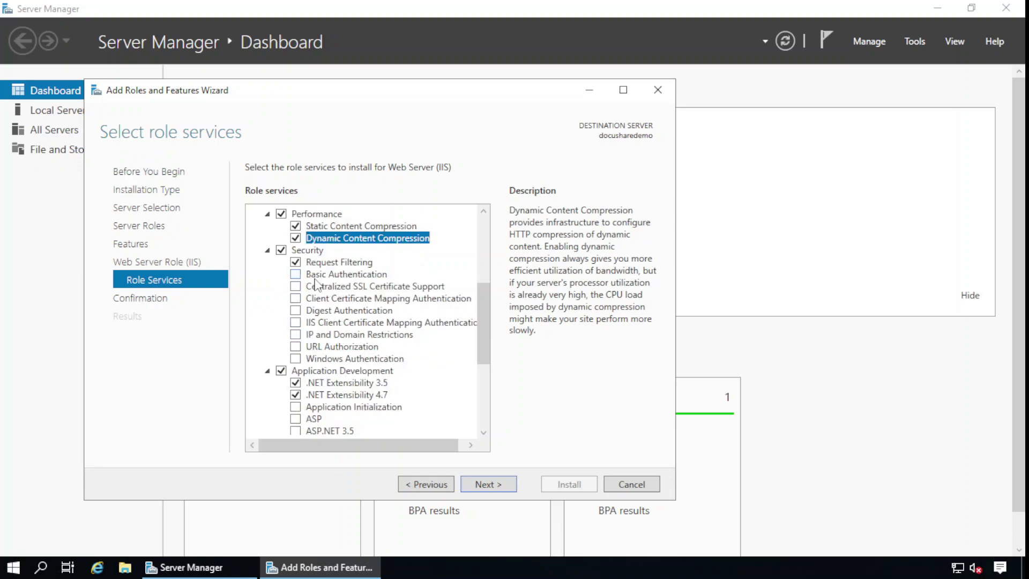
left_click(296, 274)
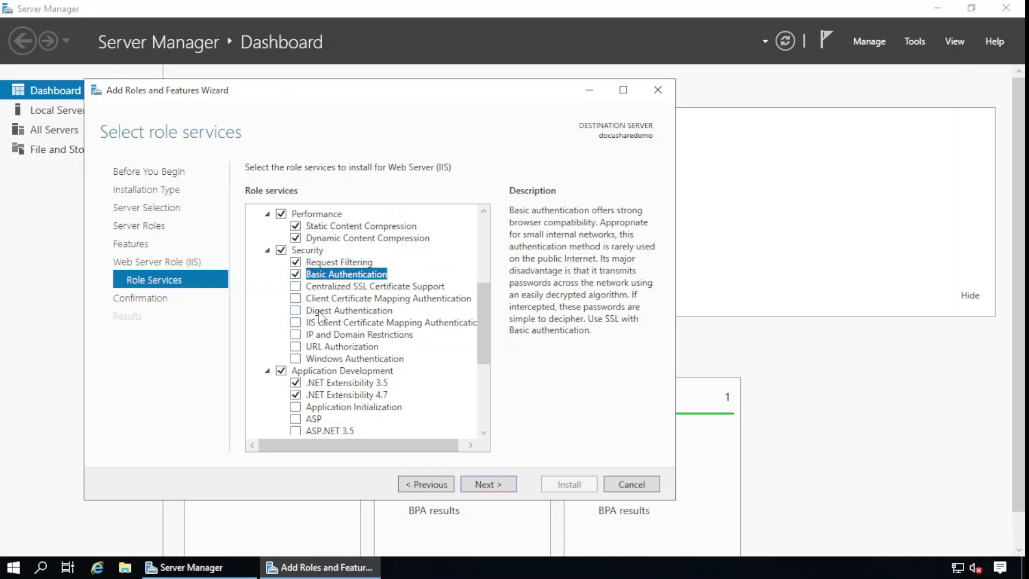
left_click(296, 359)
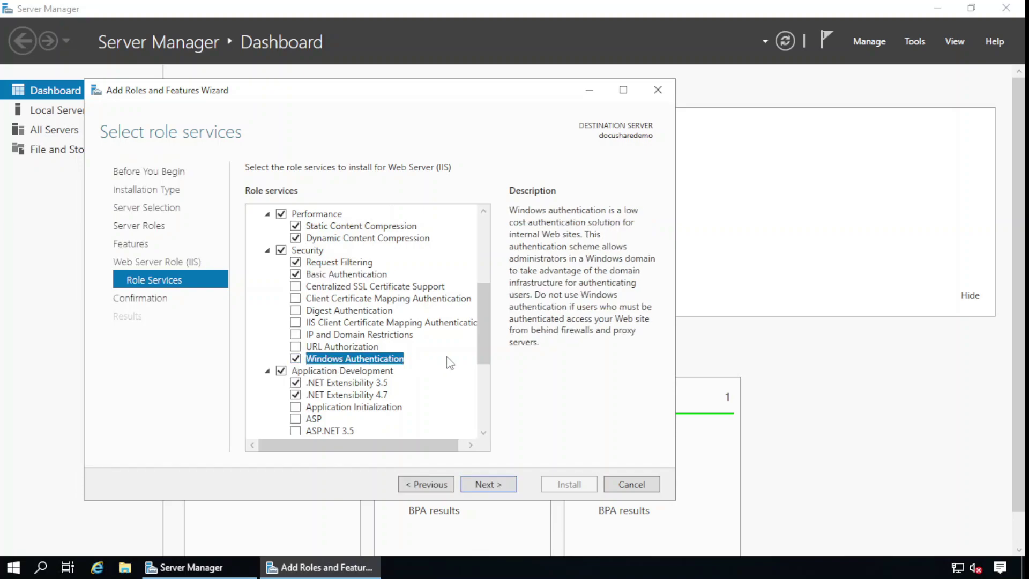
scroll(449, 361, "down", 3)
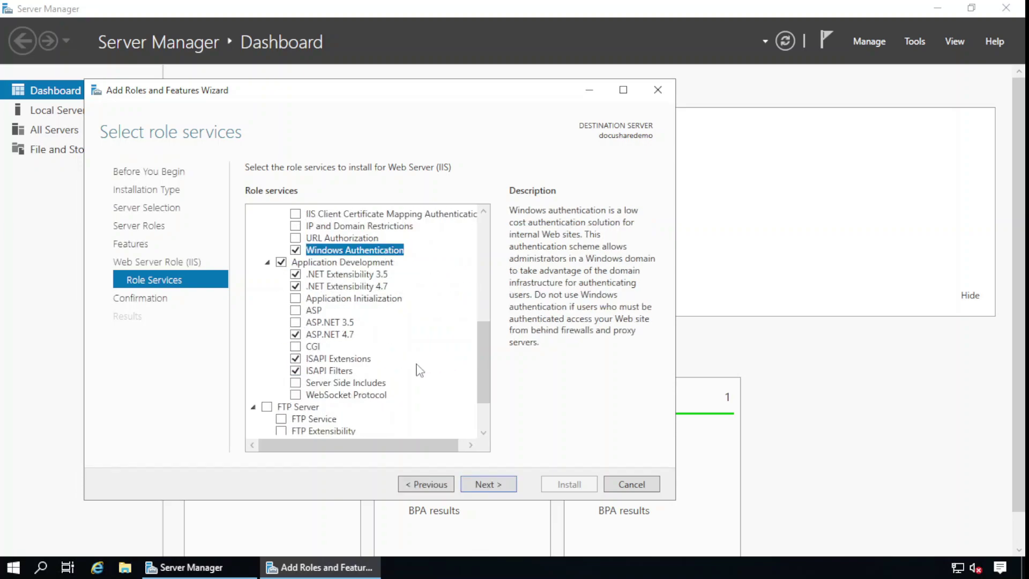
Add ASP, ASP.NET 3.5, CGI and Server Side Includes support
left_click(296, 311)
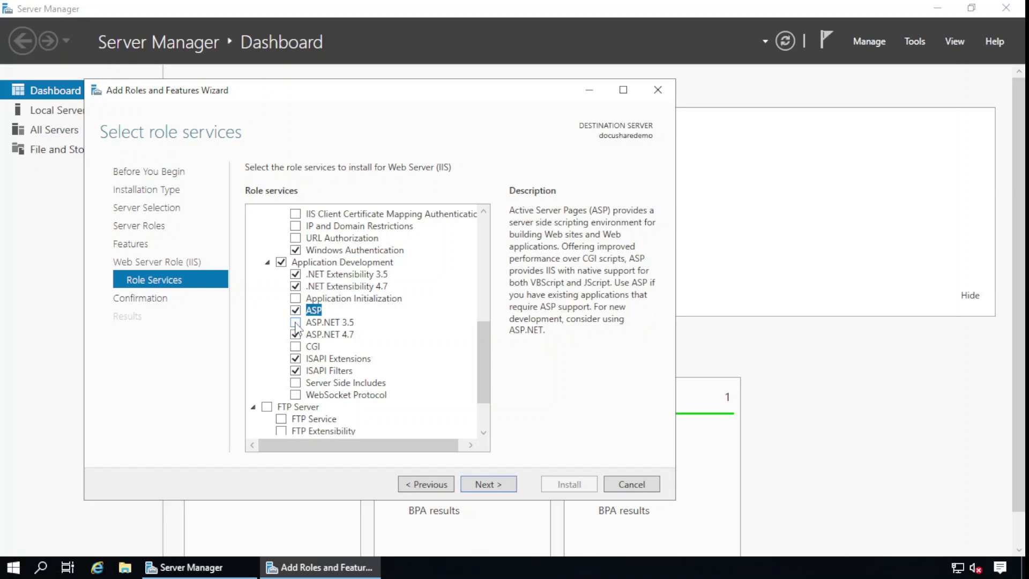
left_click(296, 322)
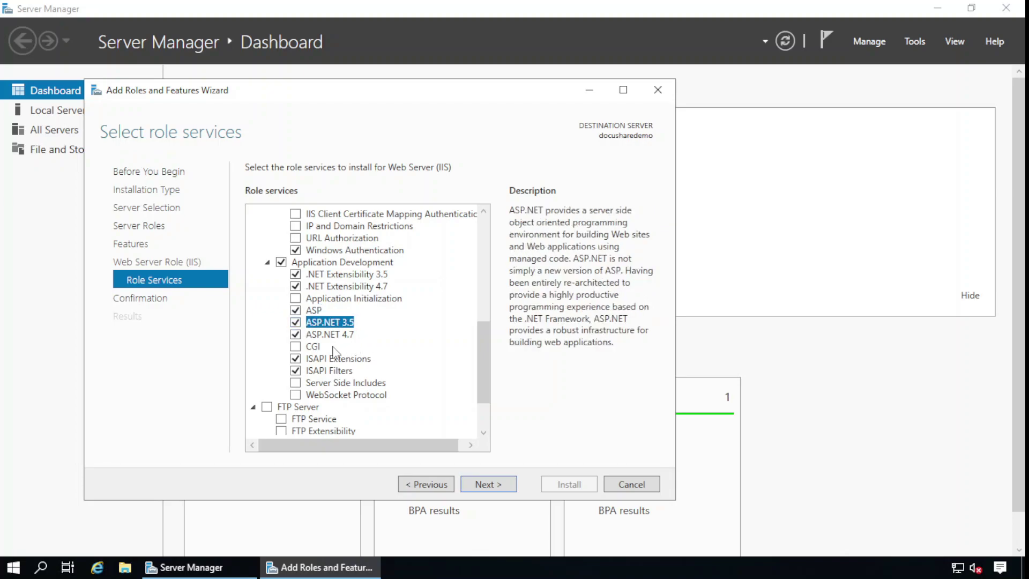
left_click(295, 347)
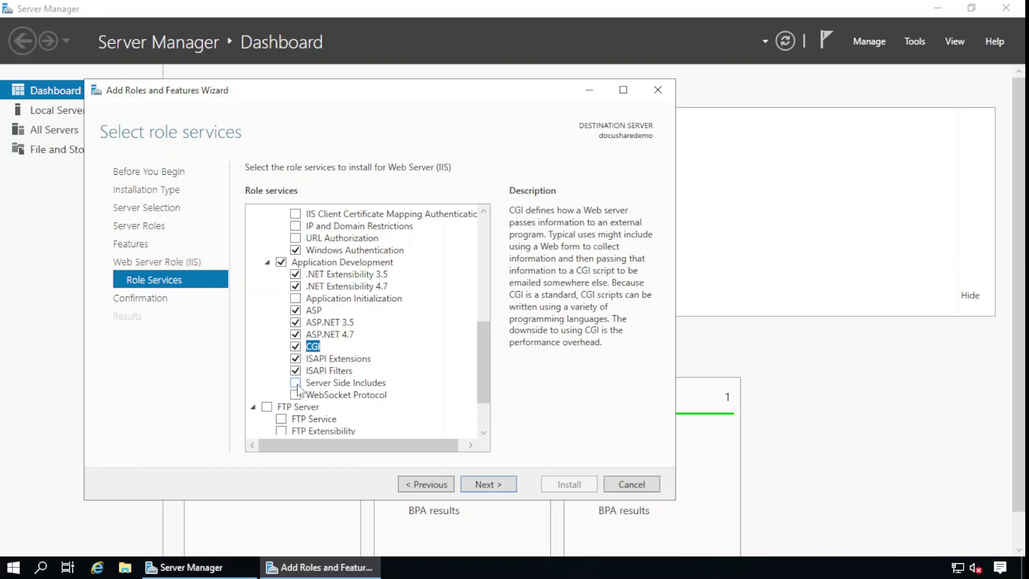
left_click(296, 383)
Add IIS 6 Management Compatibility with Metabase Compatibility and install the selections
scroll(454, 347, "down", 2)
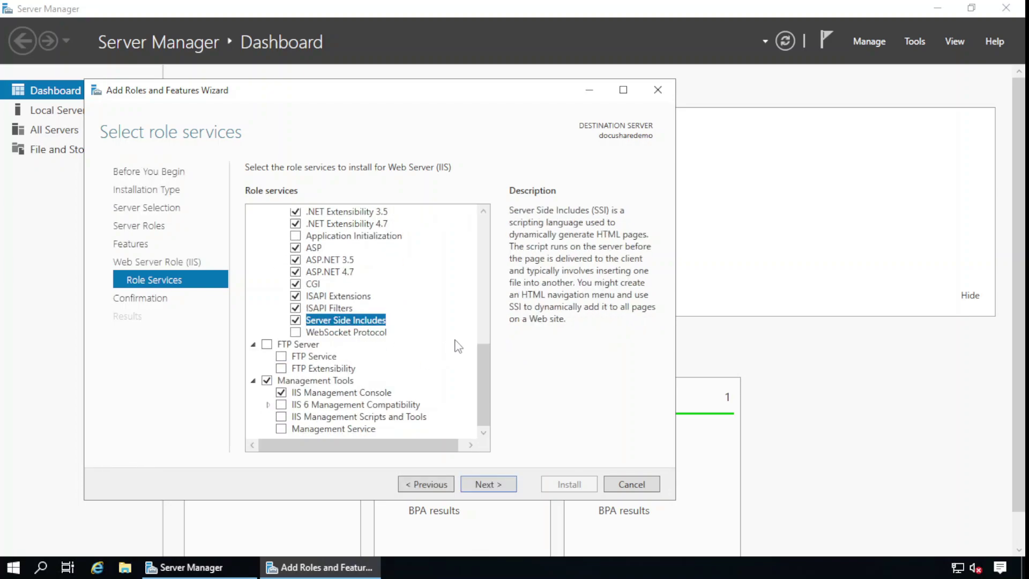
left_click(269, 405)
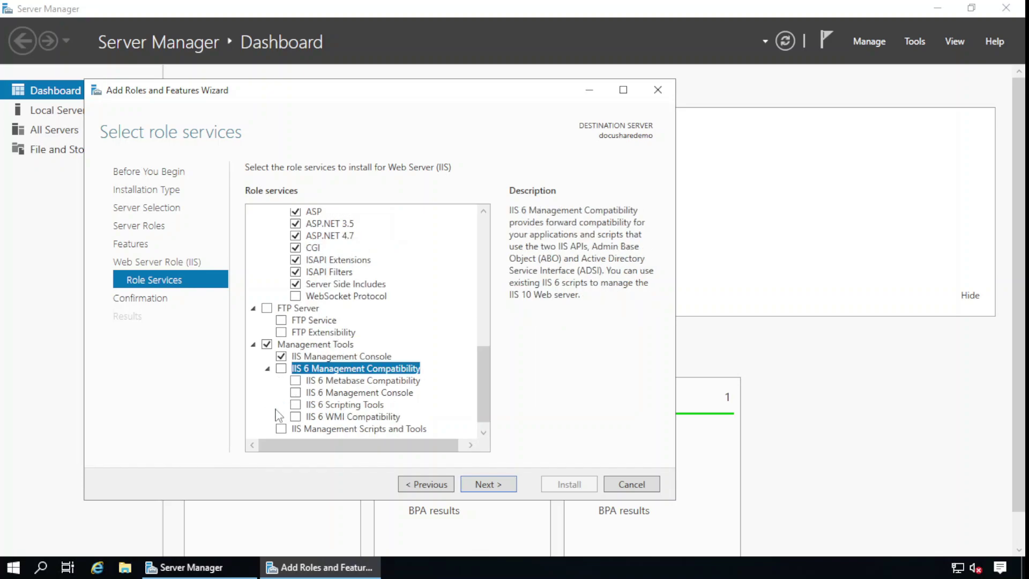
left_click(281, 369)
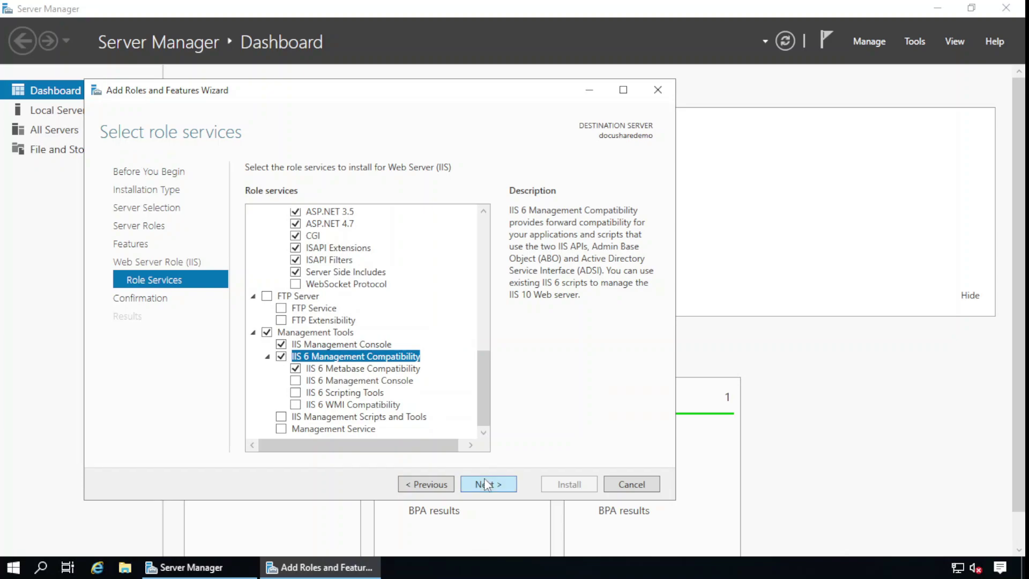
left_click(485, 484)
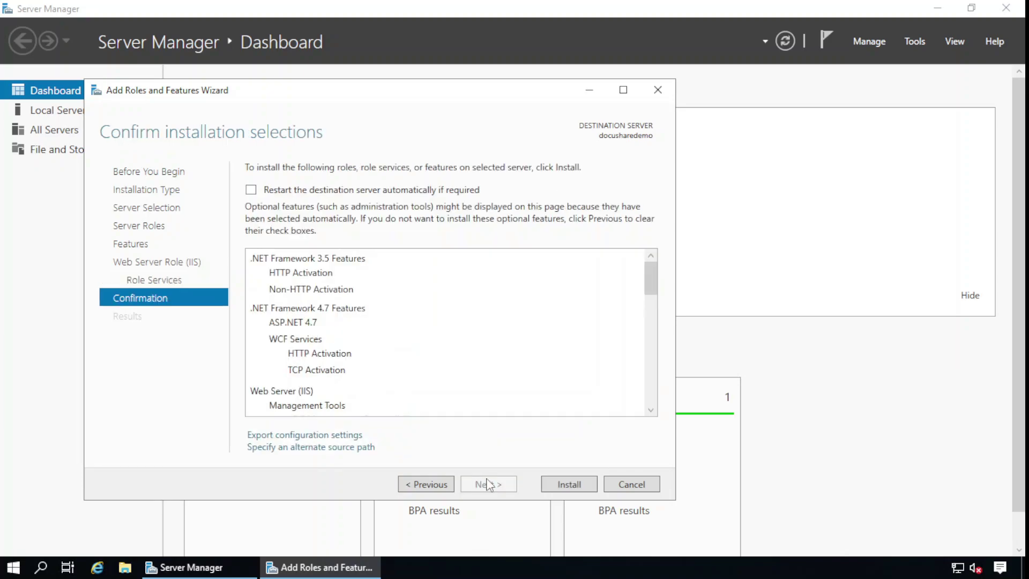
left_click(558, 485)
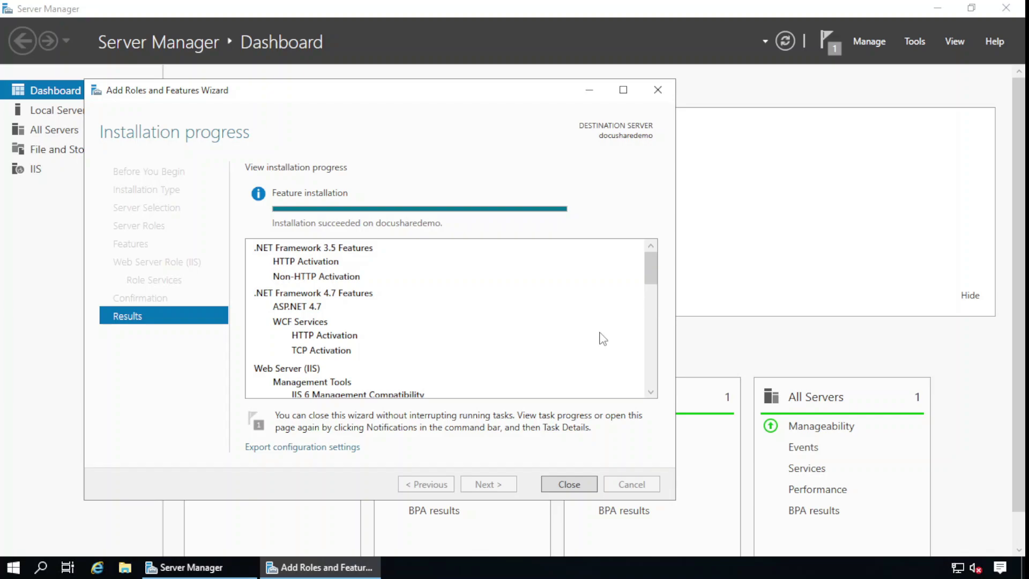
Close Server Manager and run setup from C:\Oracle_21c_db_home to launch the Oracle 21c installer
left_click(569, 484)
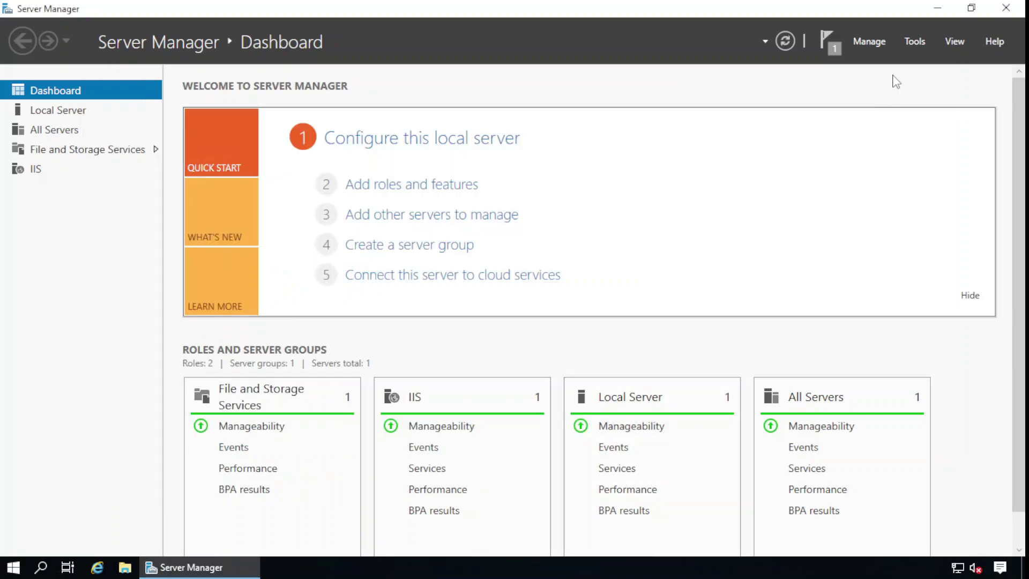
key("alt+F4")
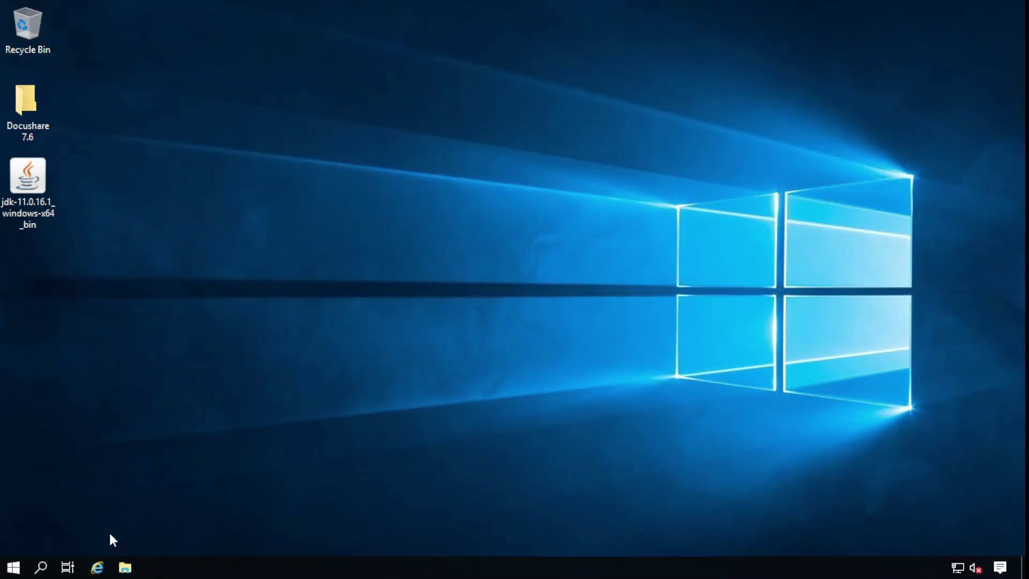
left_click(125, 567)
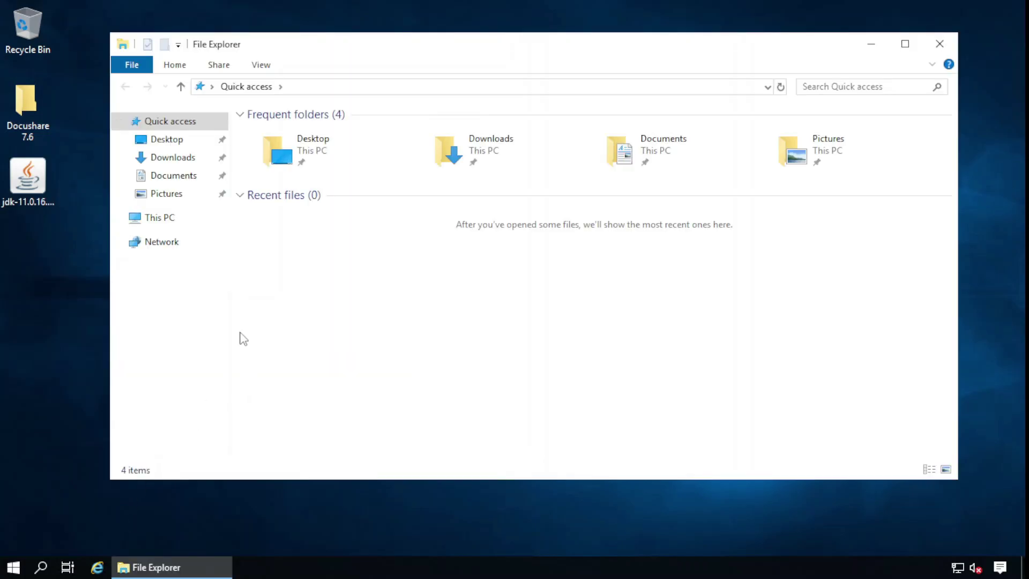
left_click(151, 219)
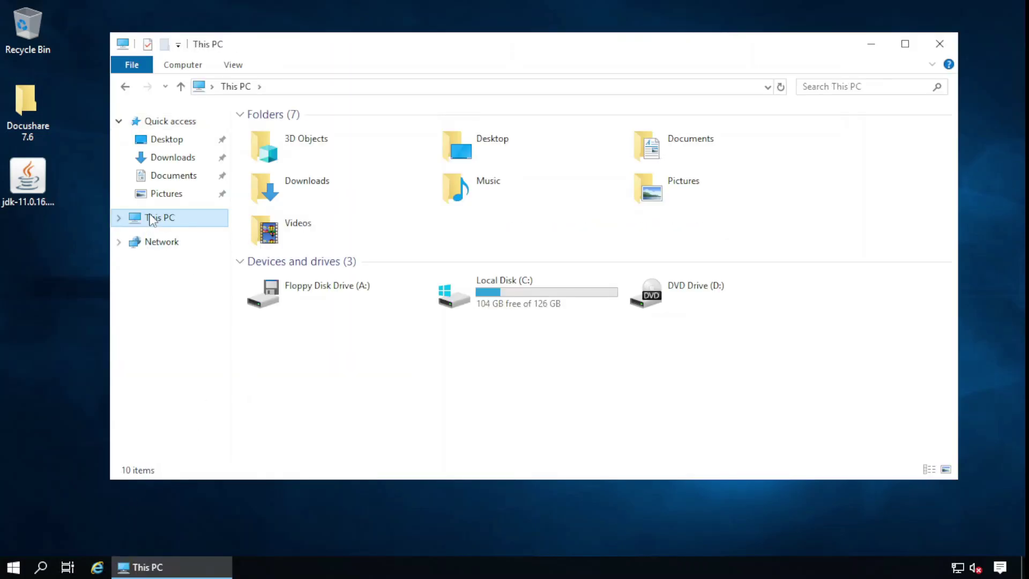
double_click(498, 294)
double_click(299, 150)
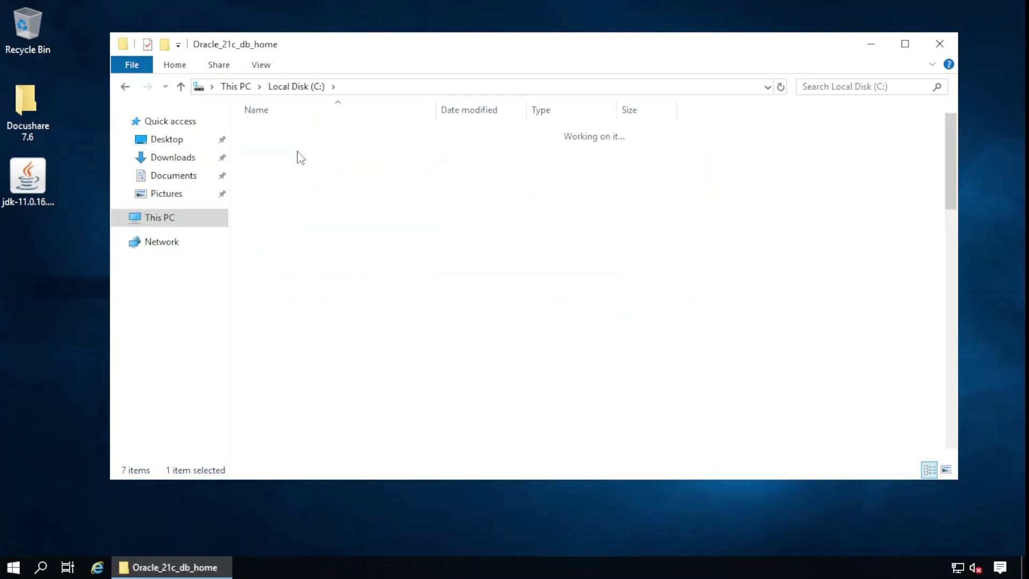
scroll(300, 319, "down", 15)
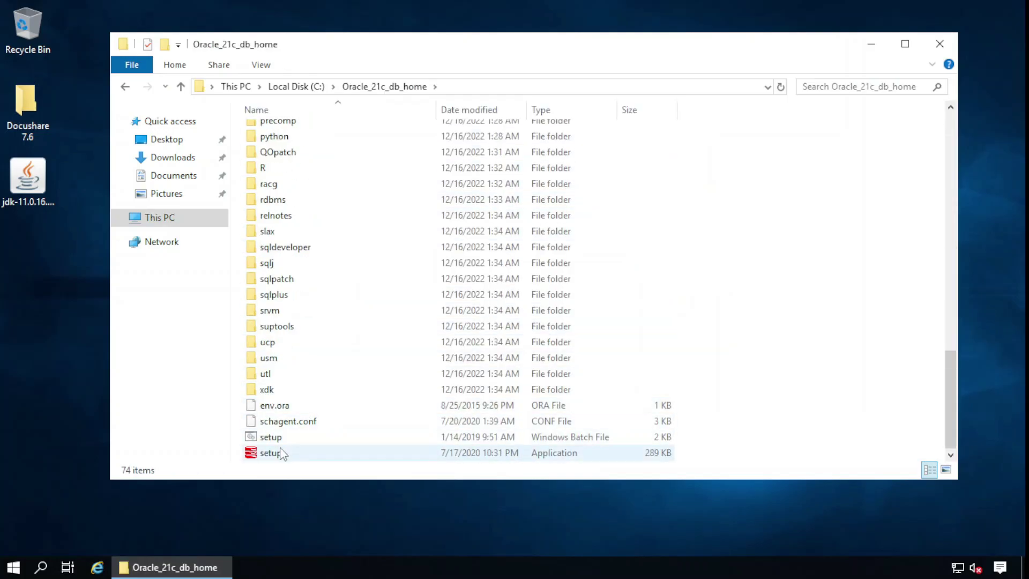
double_click(280, 449)
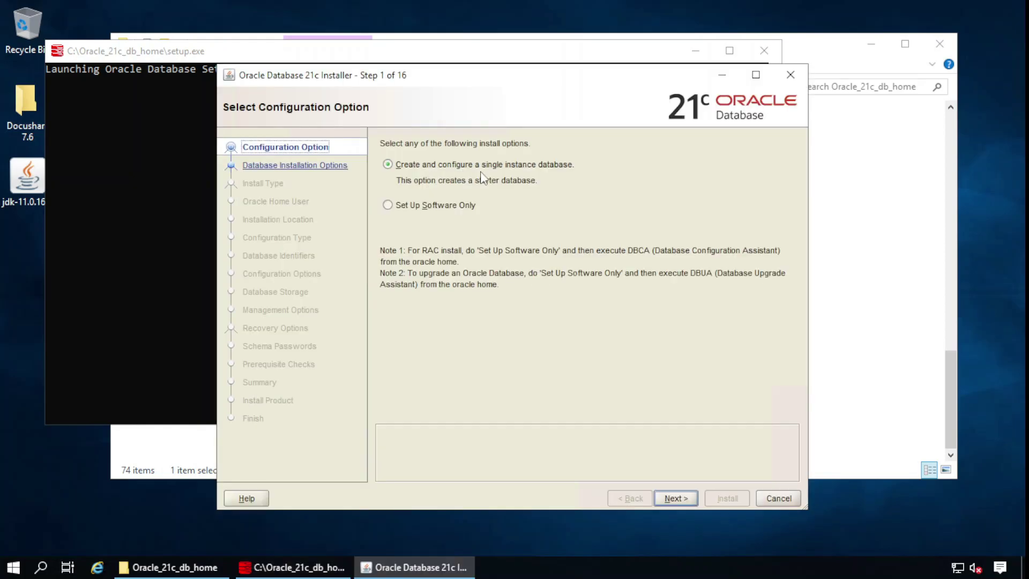
Choose create and configure, Server class, Standard Edition 2 and the Virtual Account home user
left_click(676, 498)
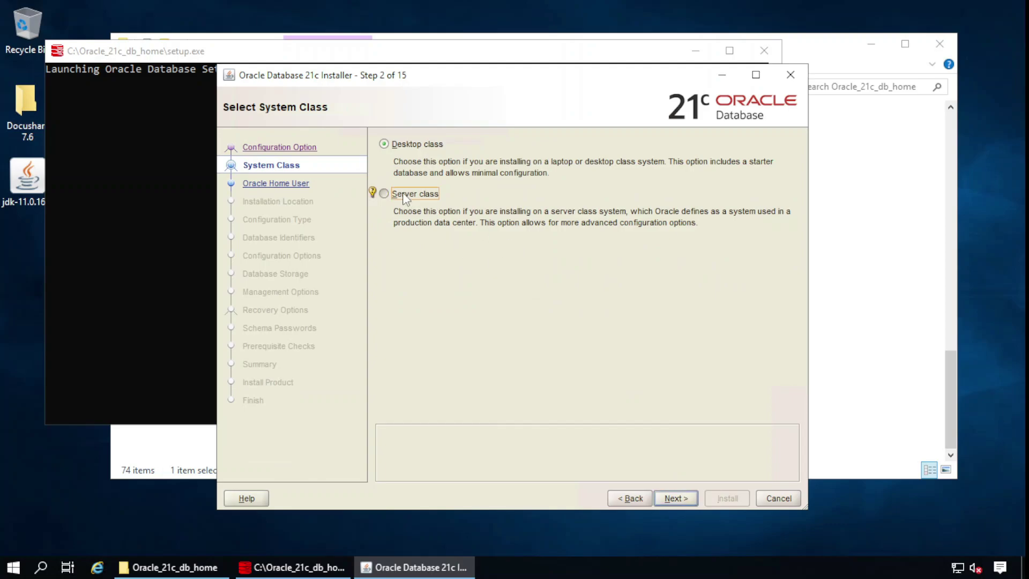
left_click(672, 498)
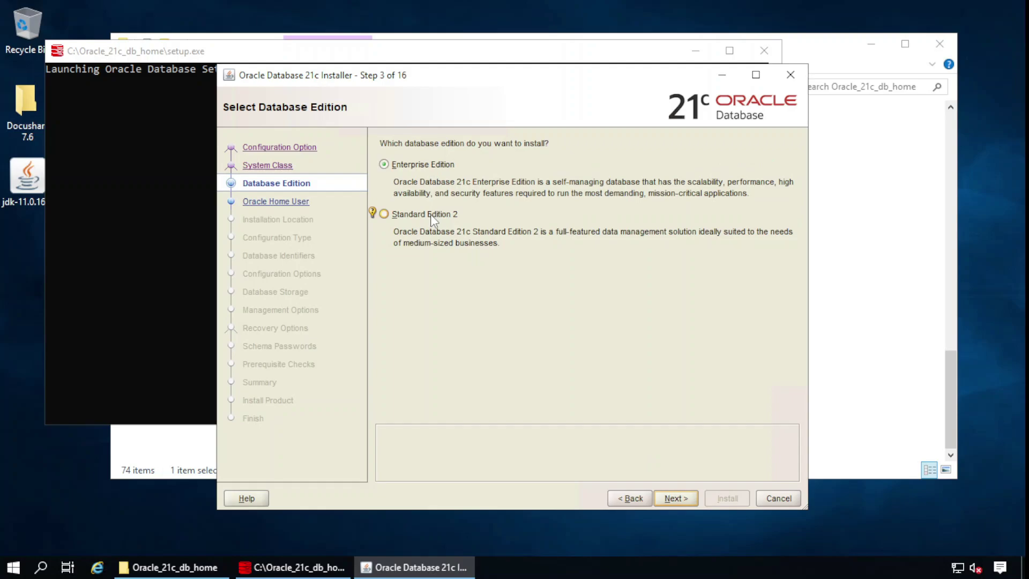
left_click(669, 497)
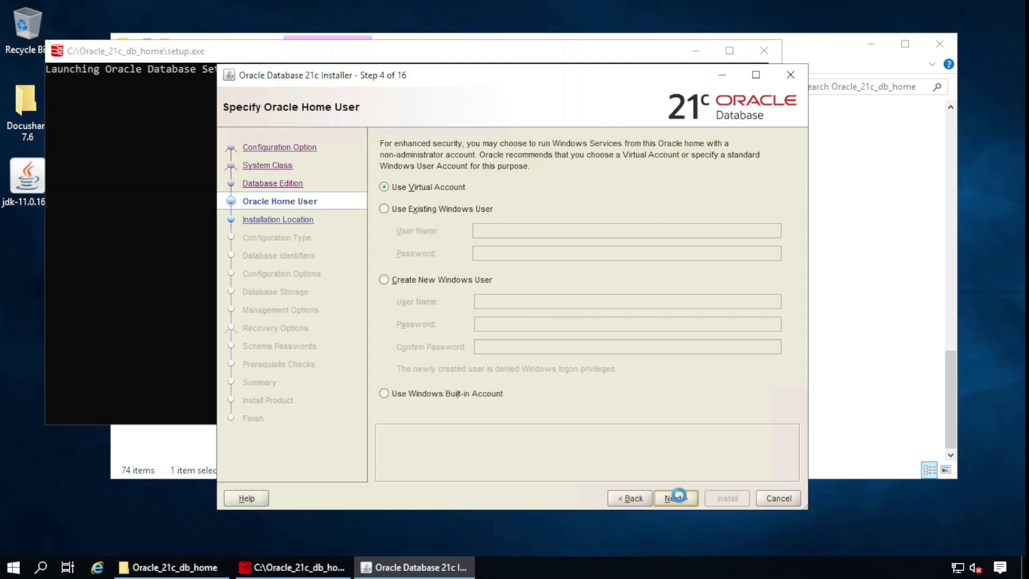
left_click(679, 494)
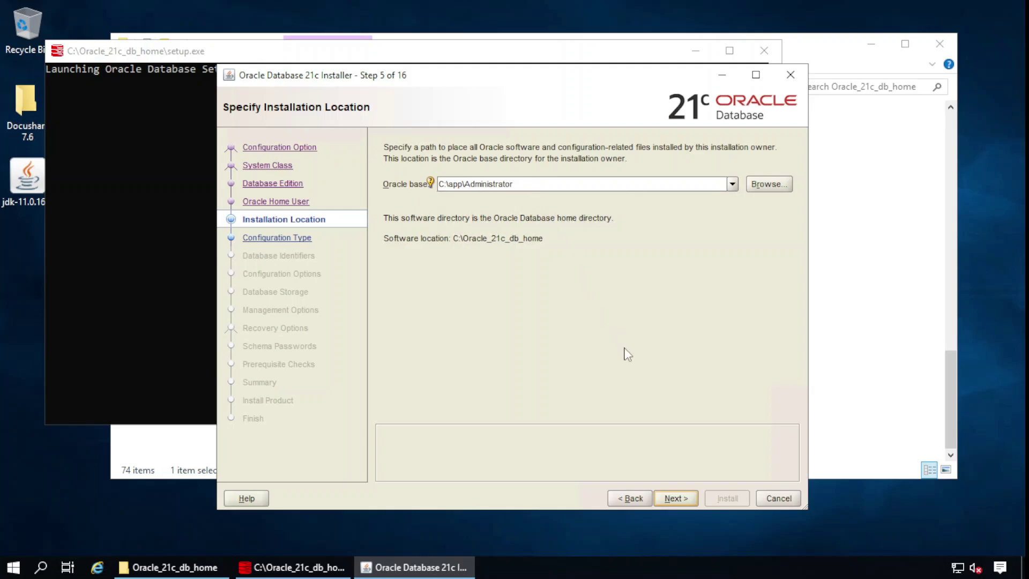
Keep the default Oracle base, General Purpose type, identifiers and memory after reviewing character sets
left_click(673, 498)
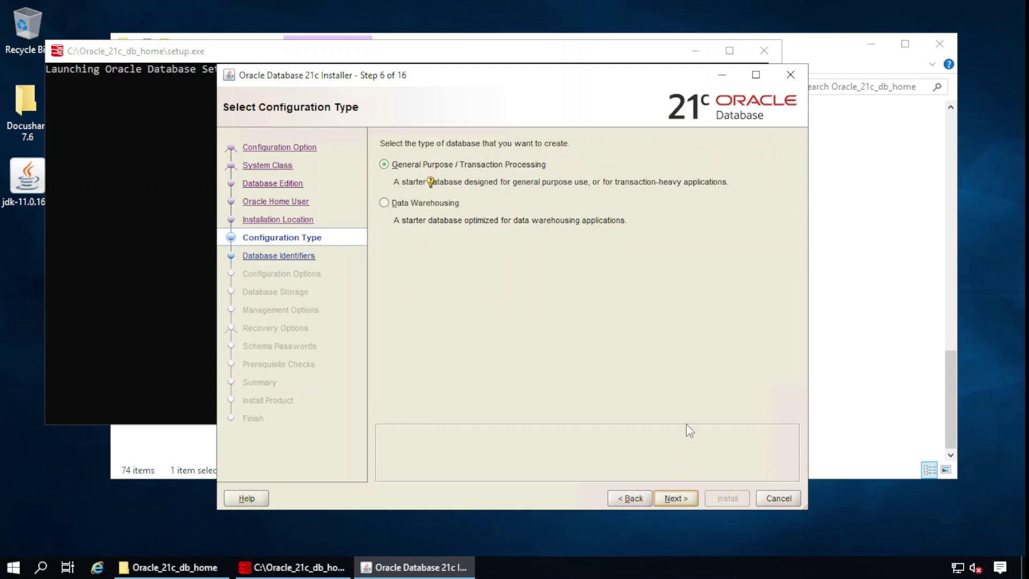
left_click(674, 499)
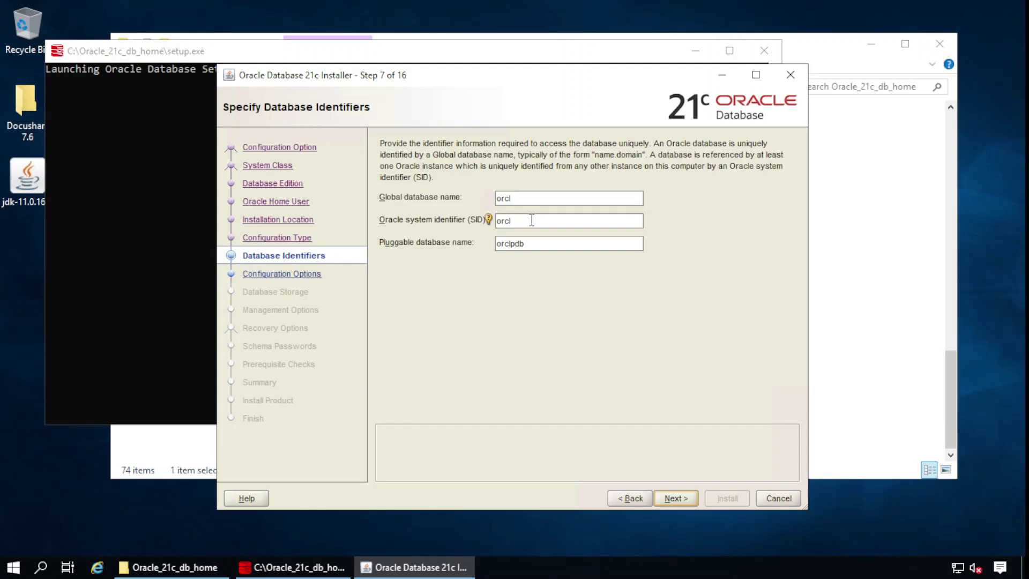
left_click(683, 494)
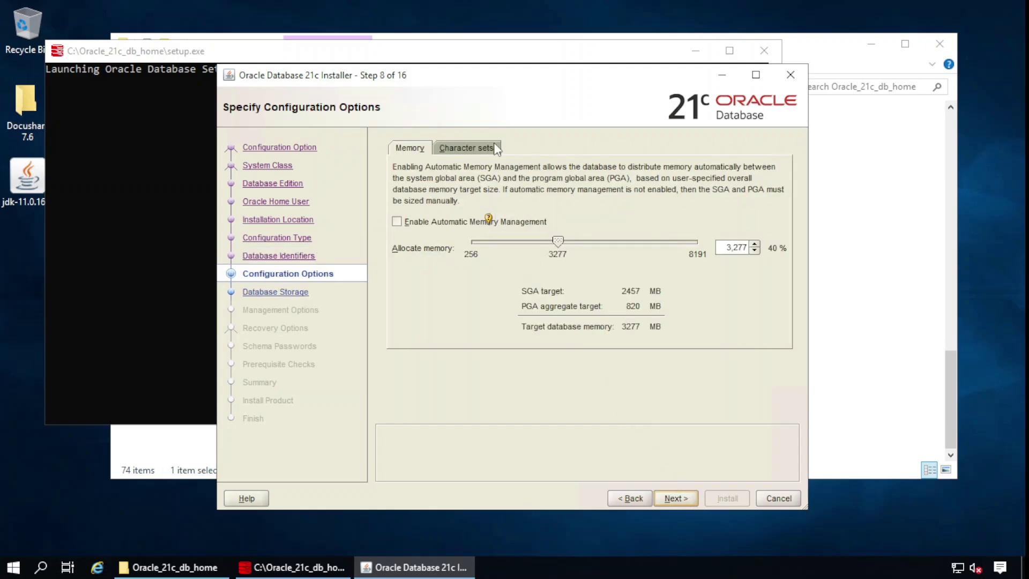
left_click(494, 148)
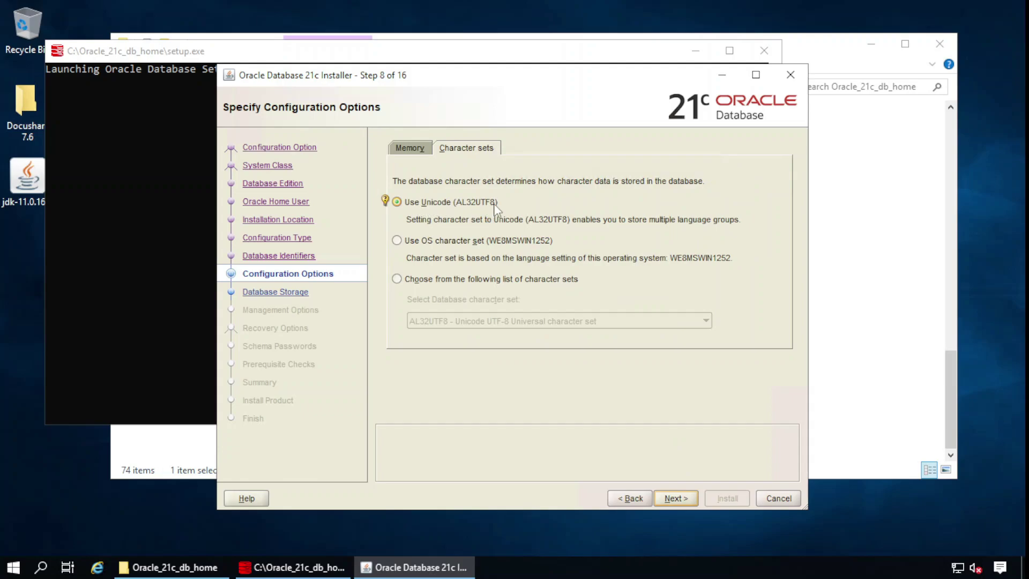
left_click(406, 150)
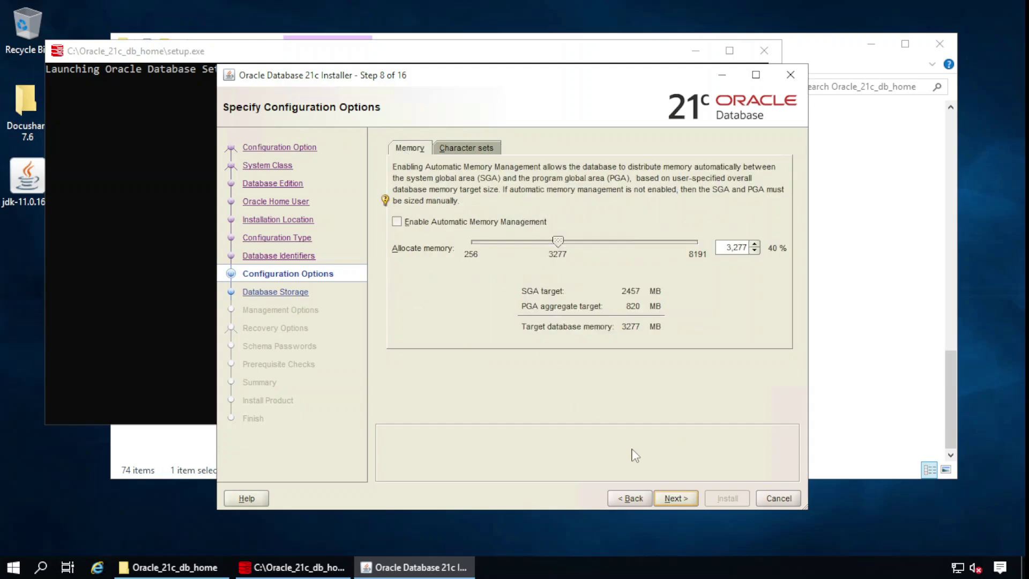
left_click(671, 495)
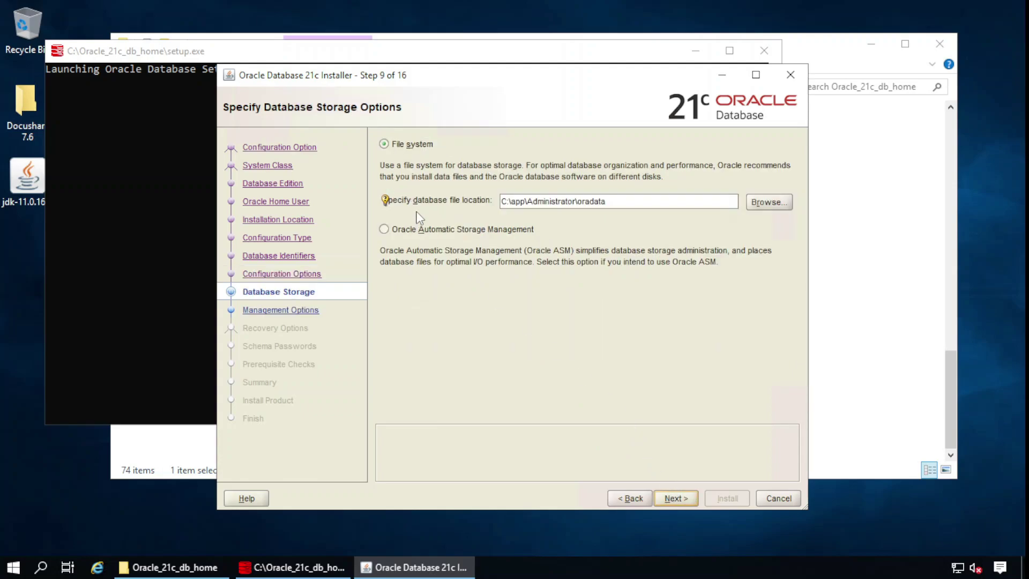
Accept the default file system storage and management options with recovery left disabled
left_click(687, 498)
left_click(682, 495)
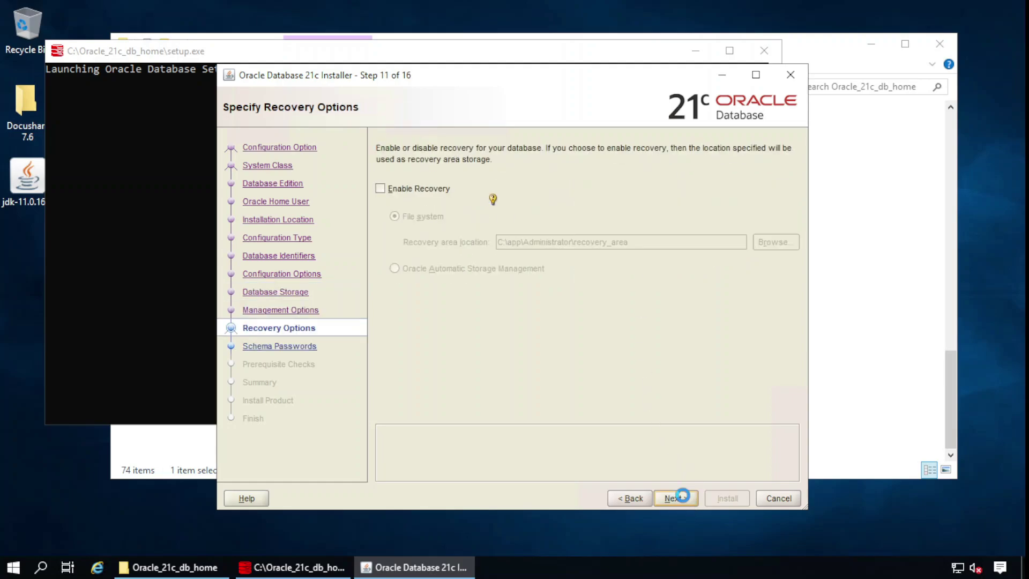
left_click(682, 496)
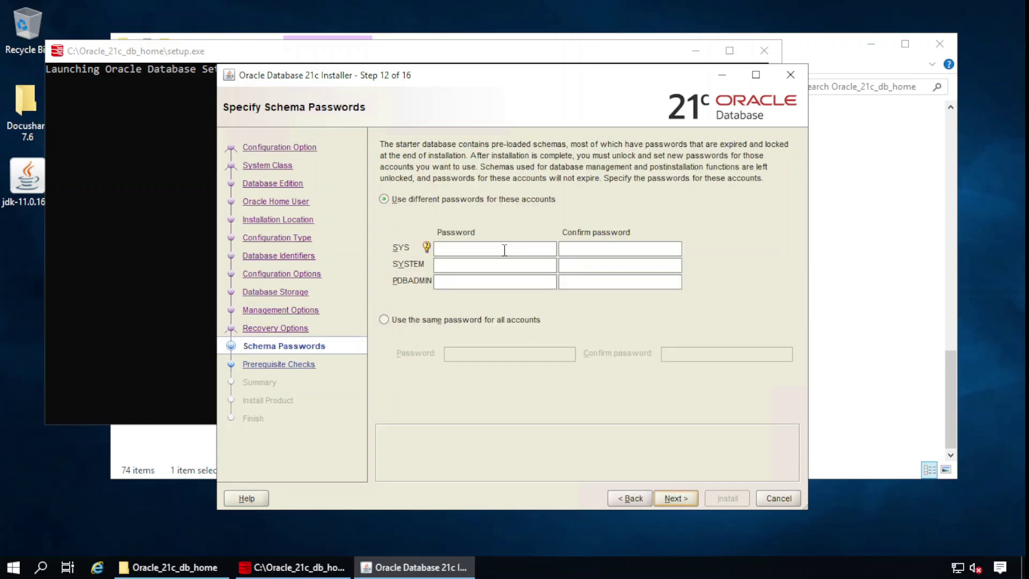
Set one shared password for all schema accounts, confirm it, and install the database
left_click(413, 322)
left_click(494, 353)
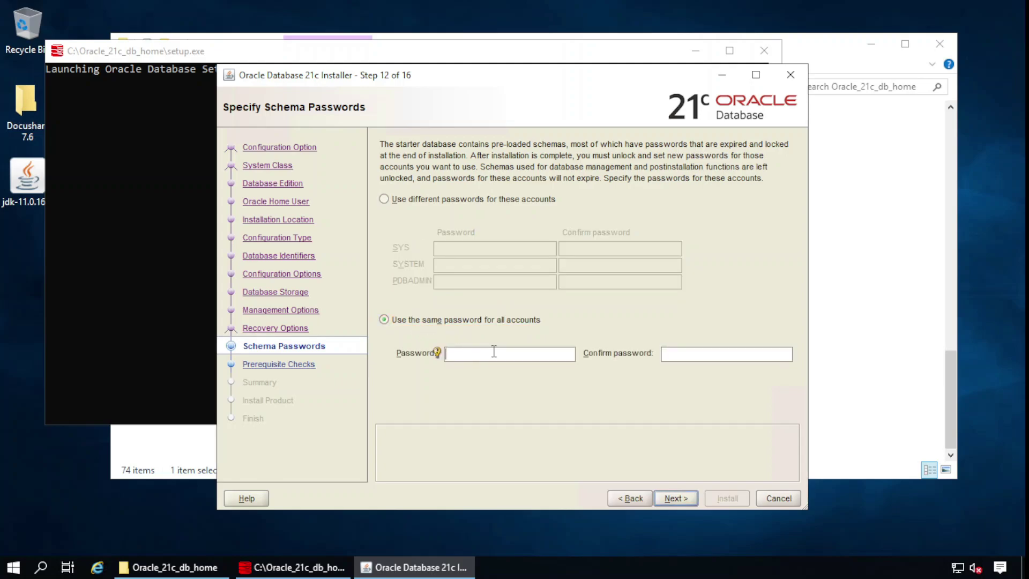
type("********")
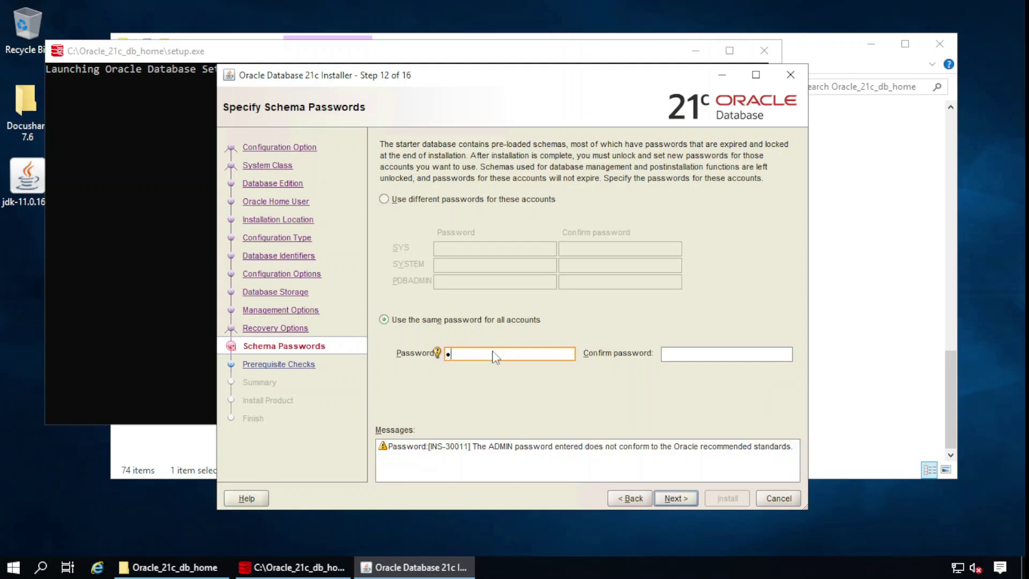
key("Tab")
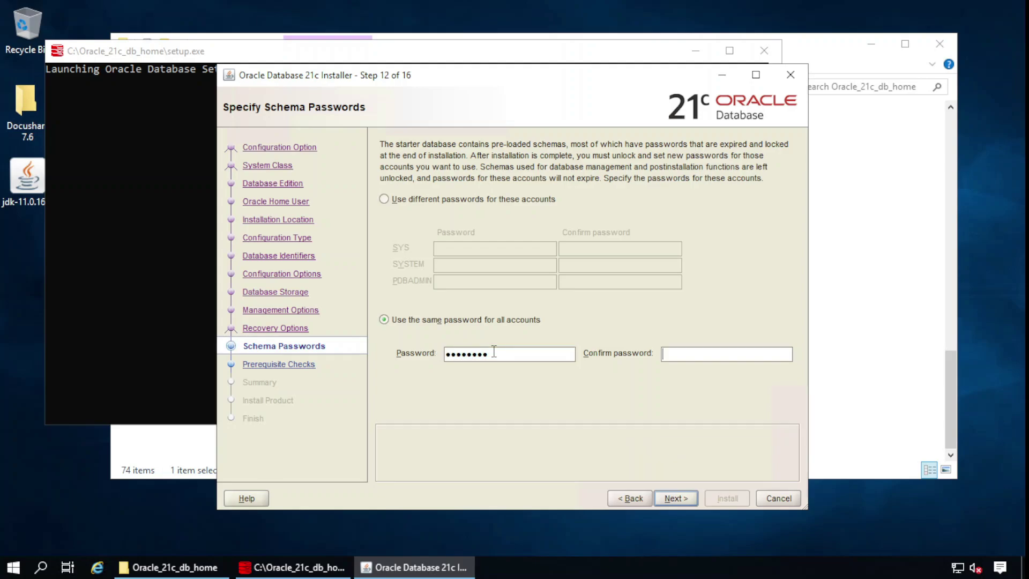
type("*********")
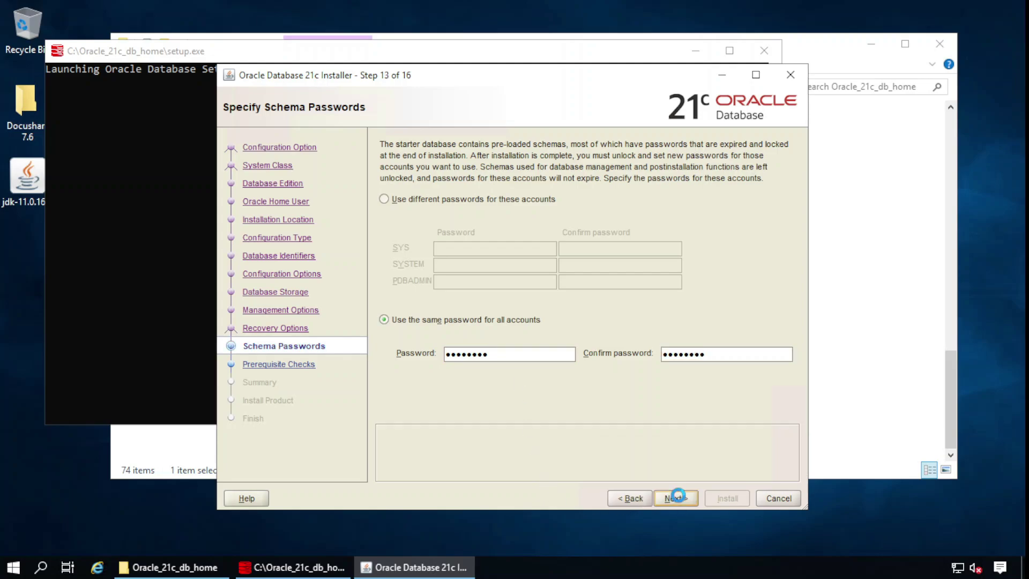
left_click(676, 498)
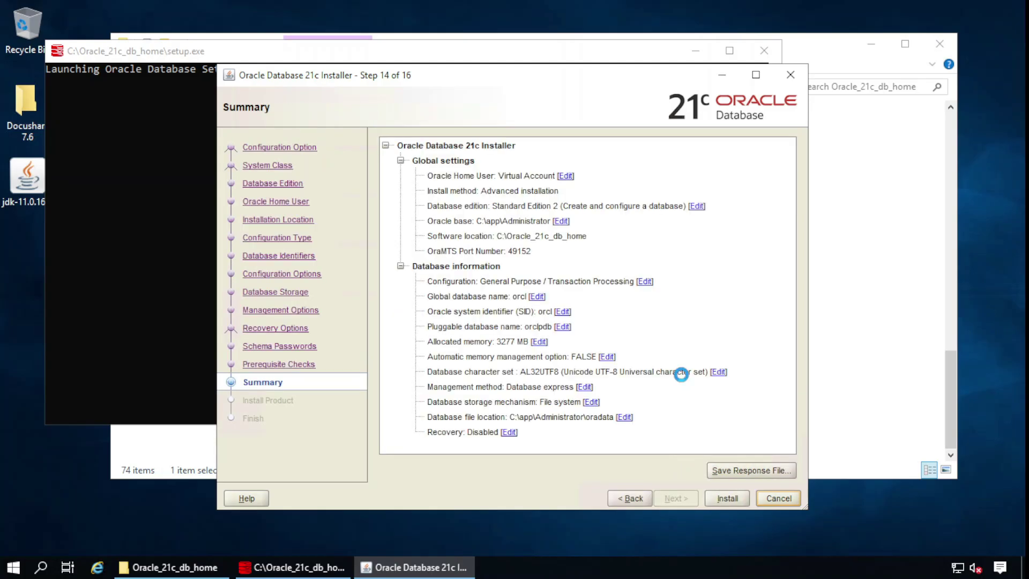
left_click(723, 501)
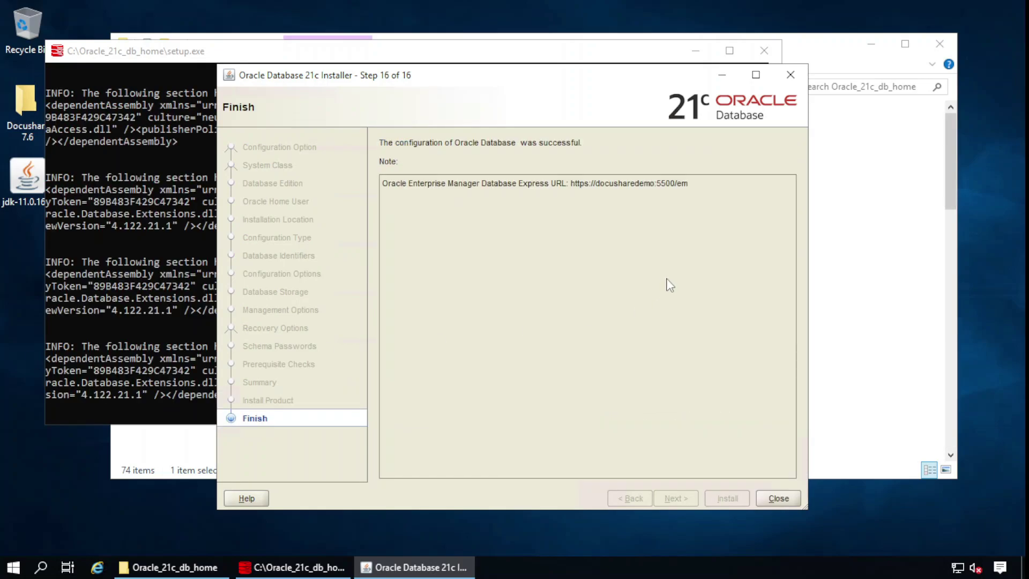
Close the Oracle installer, search Start for 'sql de', and close the Oracle_21c_db_home window
left_click(778, 498)
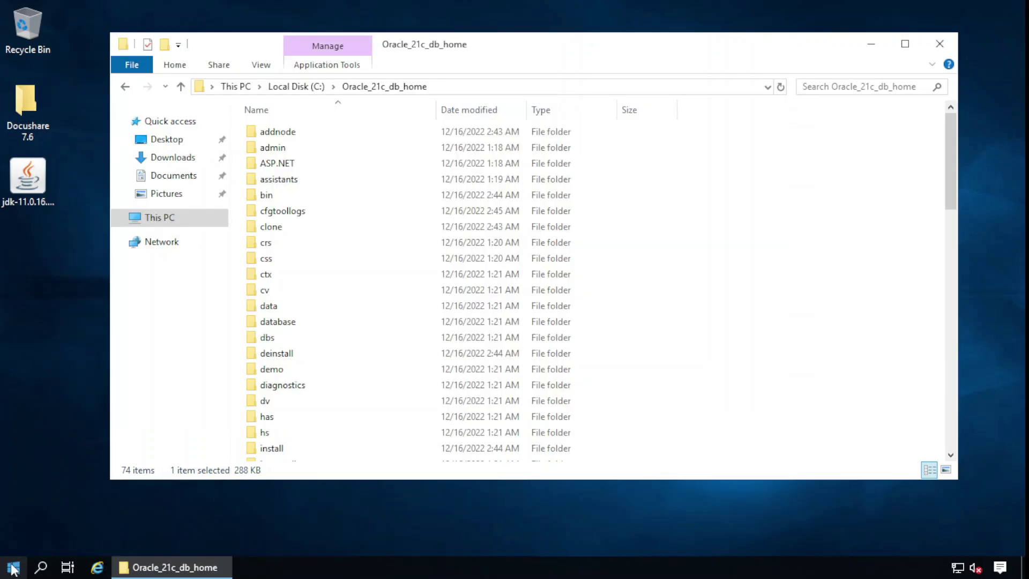
left_click(13, 568)
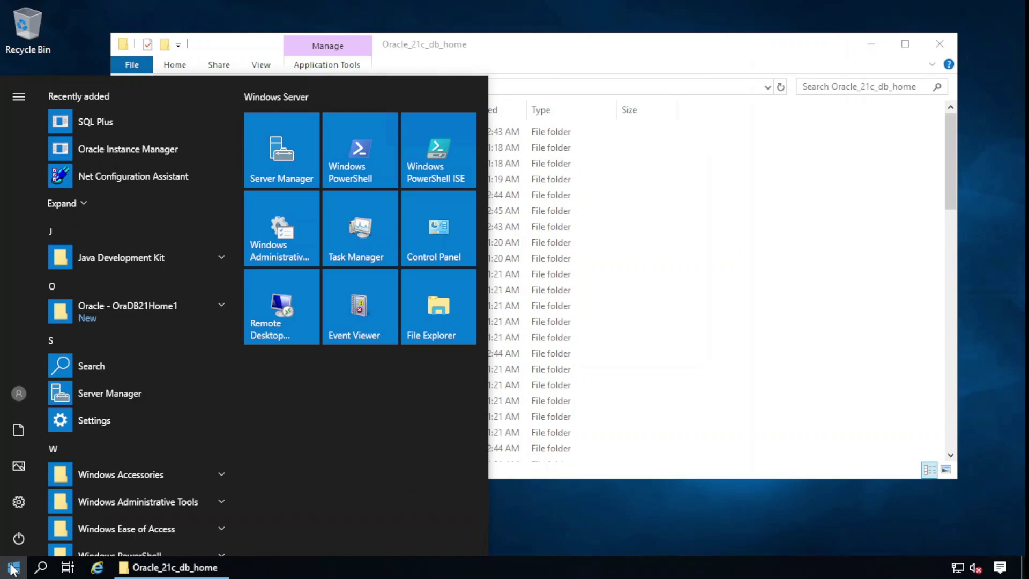
type("sql de")
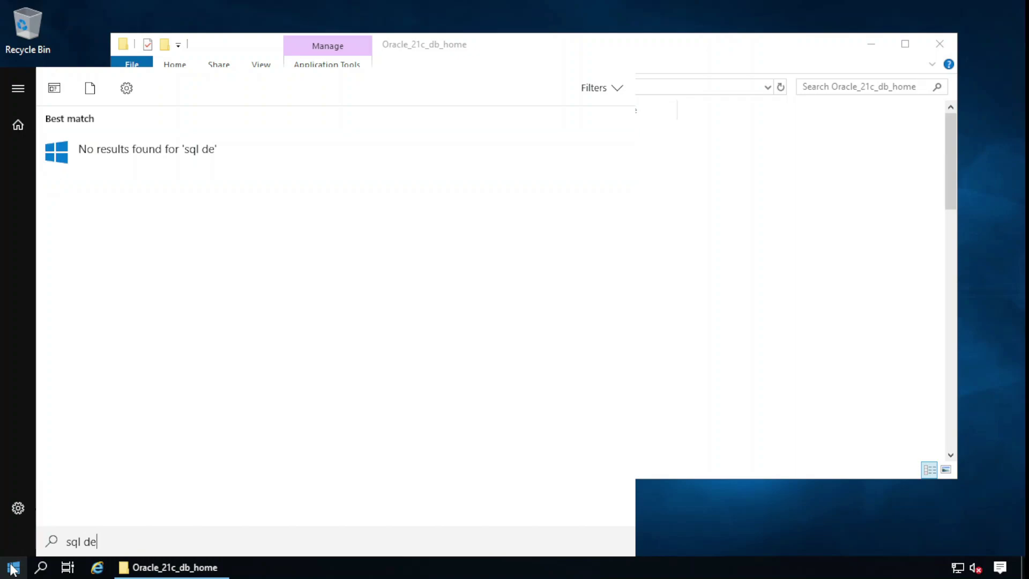
left_click(550, 51)
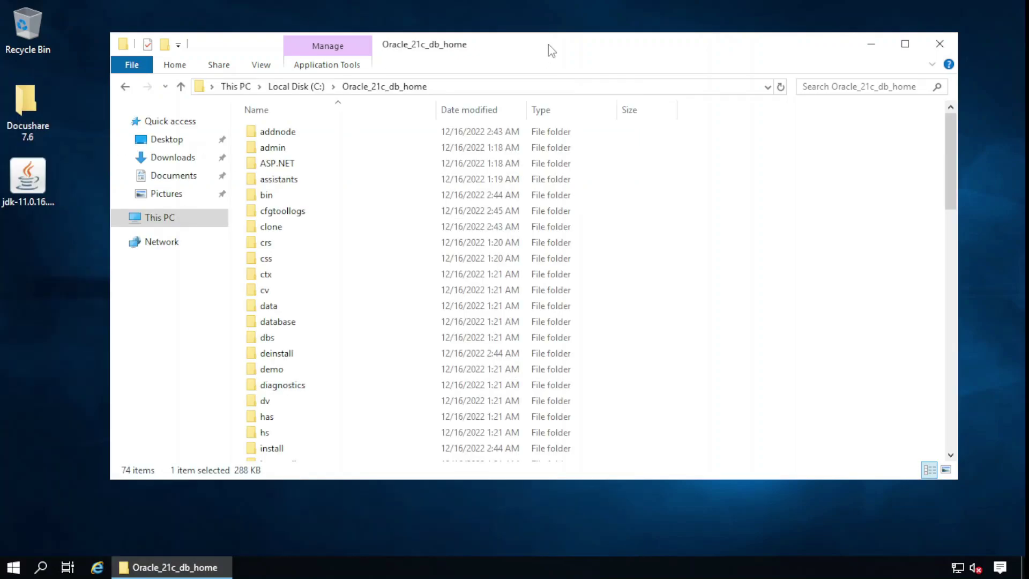
left_click(939, 43)
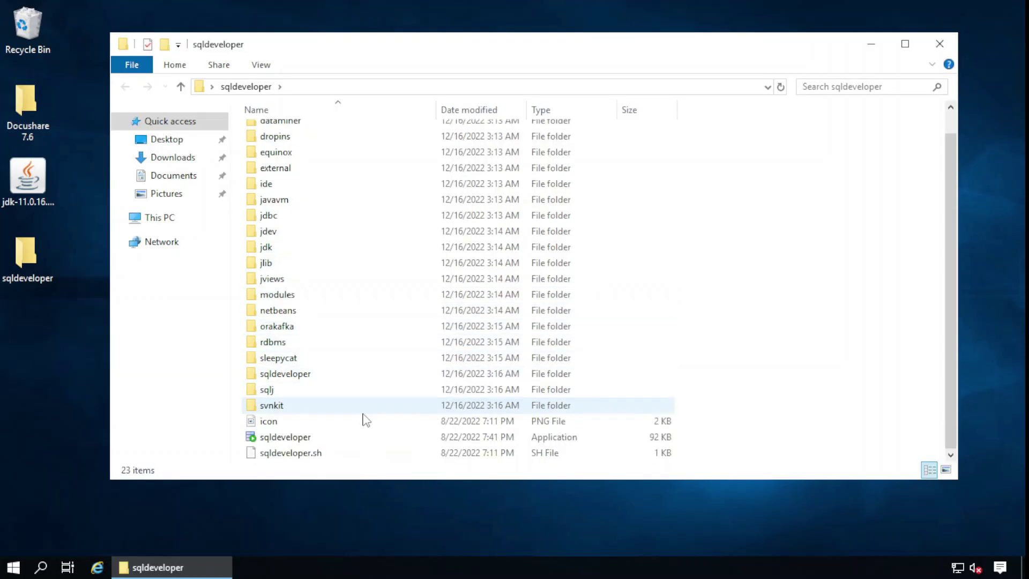
Start Oracle SQL Developer 22.2.1 and dismiss the Oracle Usage Tracking notice
left_click(300, 436)
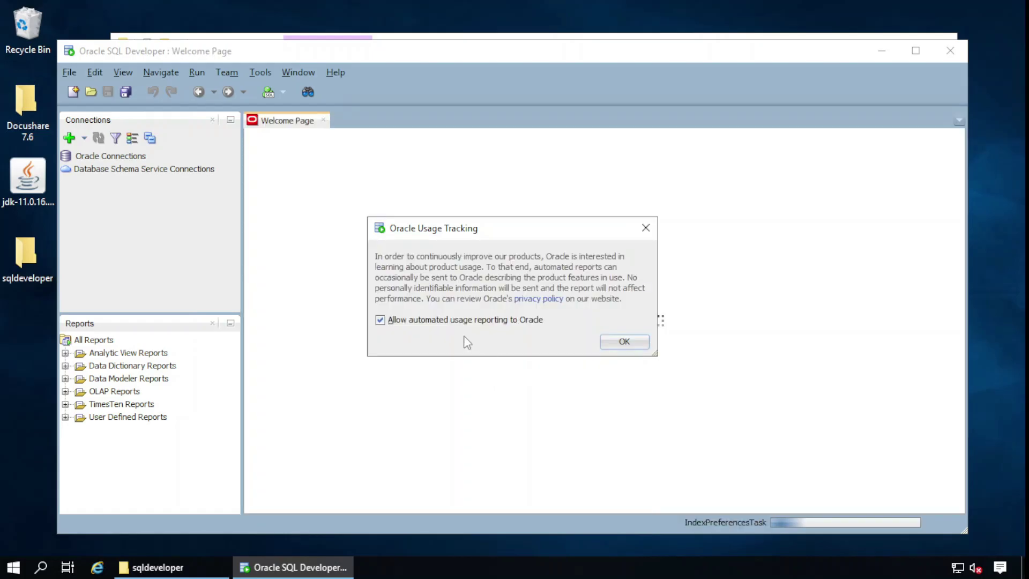
key("Return")
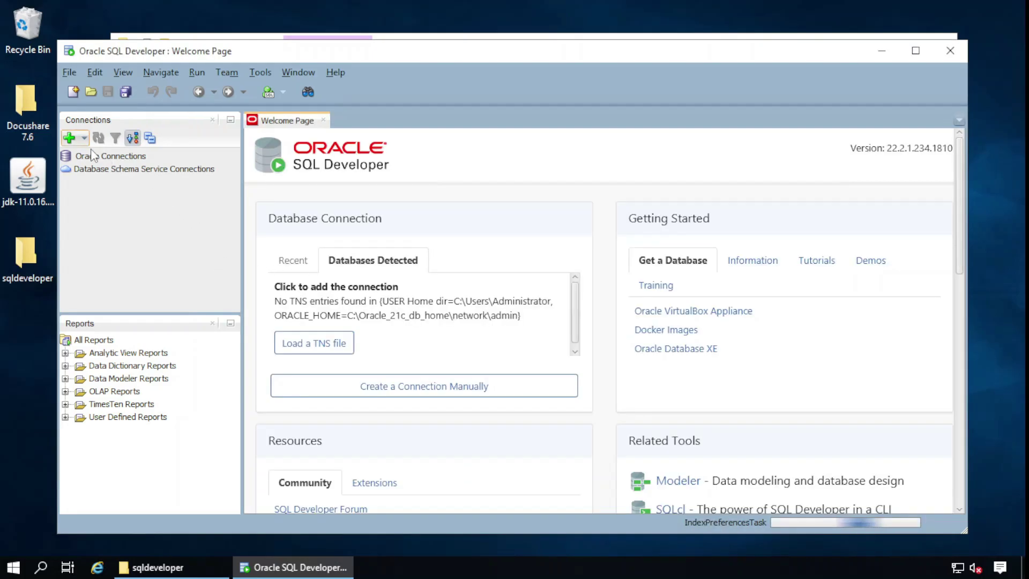
Begin a manual connection as user sys with role SYSDBA and the account password
left_click(425, 394)
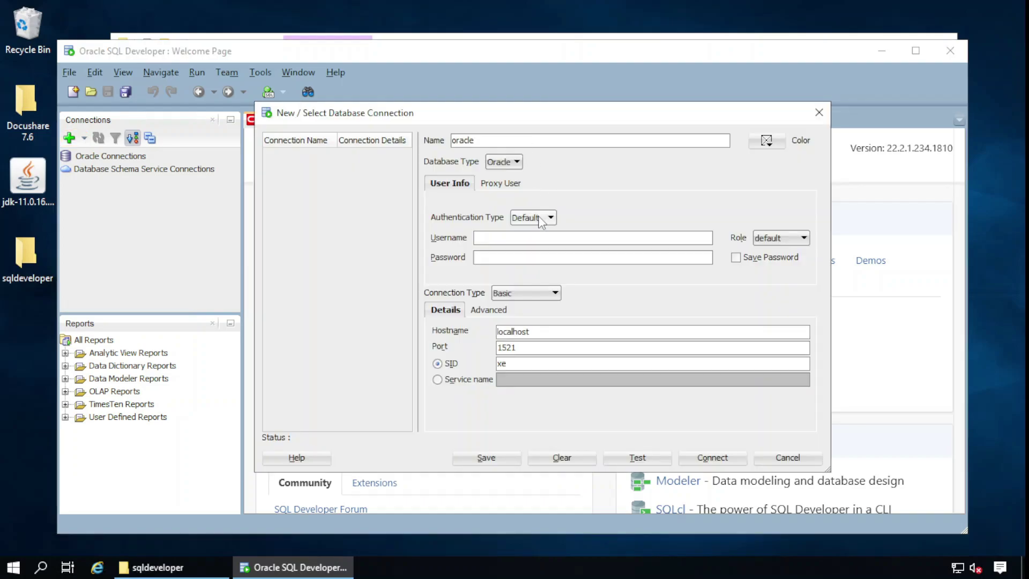
left_click(516, 241)
type("sys")
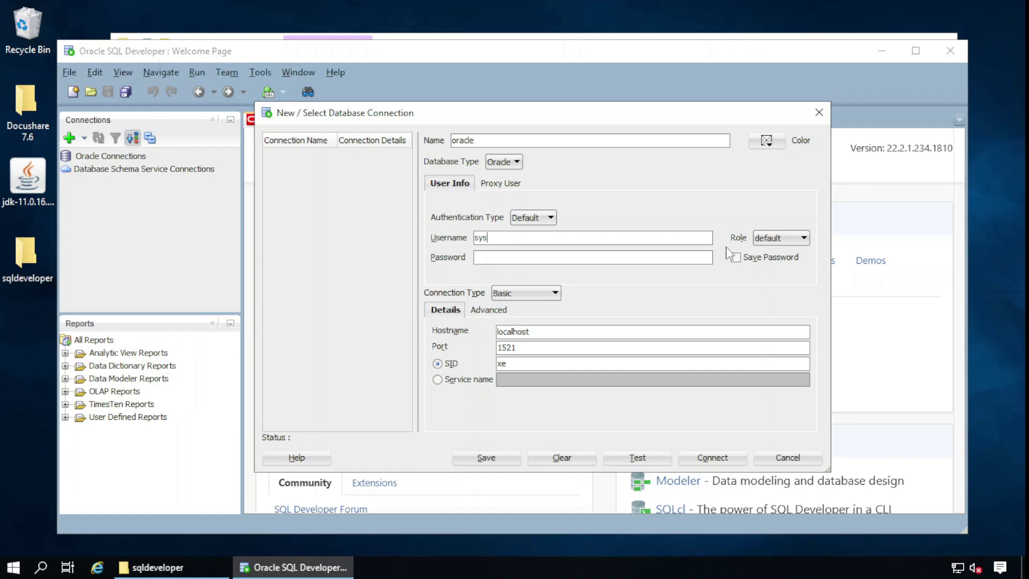
left_click(780, 238)
left_click(768, 265)
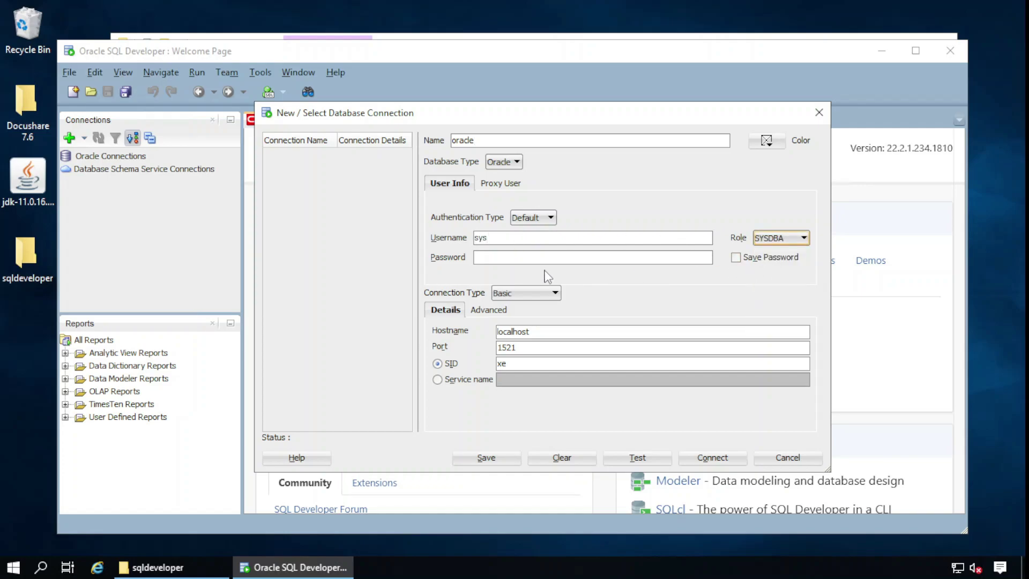
left_click(540, 258)
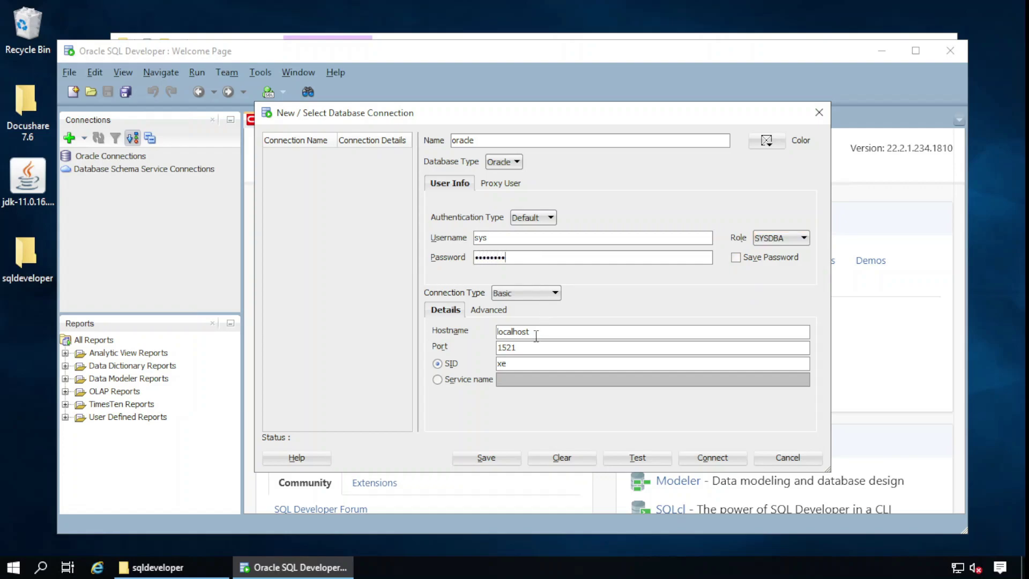
Set SID orcl and hostname docusharedemo, test the connection successfully, and connect
left_click(521, 362)
double_click(521, 361)
type("orcl")
left_click(638, 460)
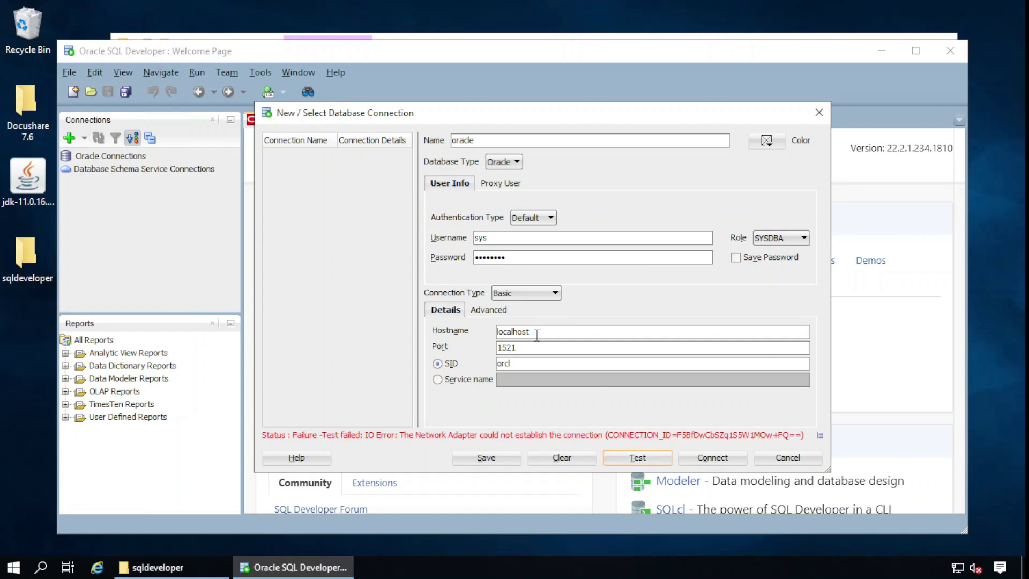
left_click_drag(536, 331, 407, 320)
type("docusharedemo")
left_click(625, 456)
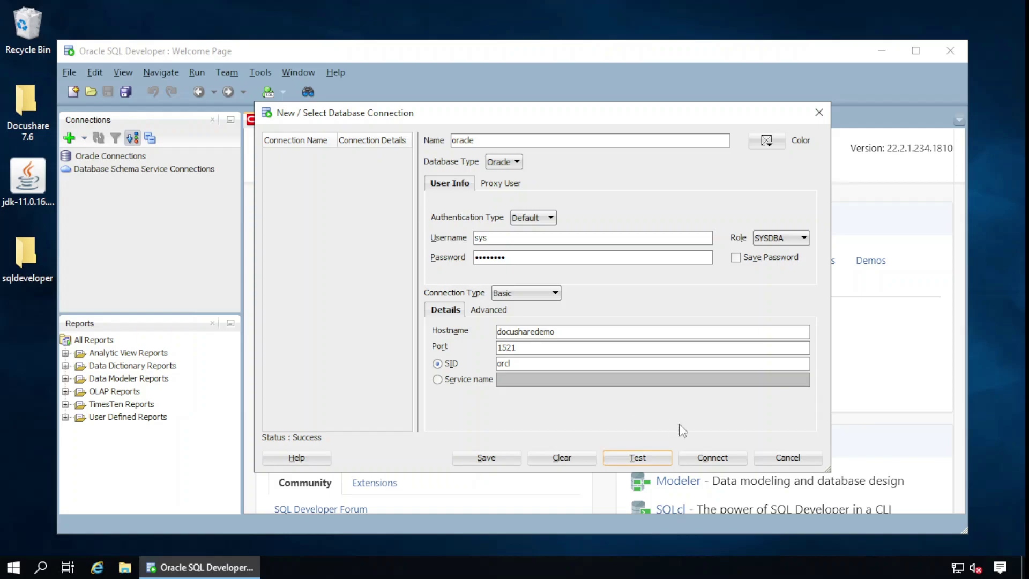
left_click(712, 457)
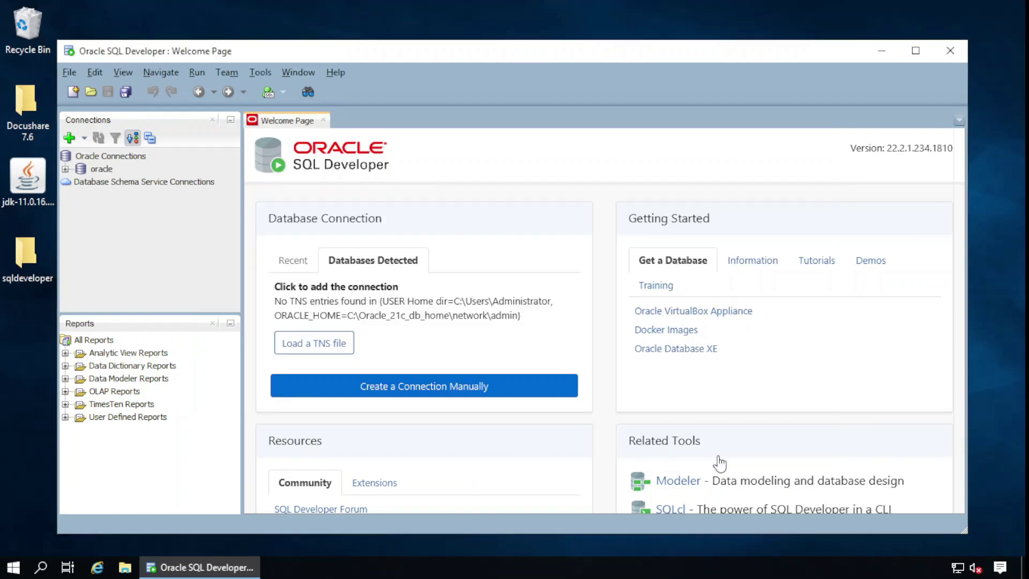
In the oracle worksheet, run a CREATE USER statement for c##boredadmin with a password
double_click(110, 170)
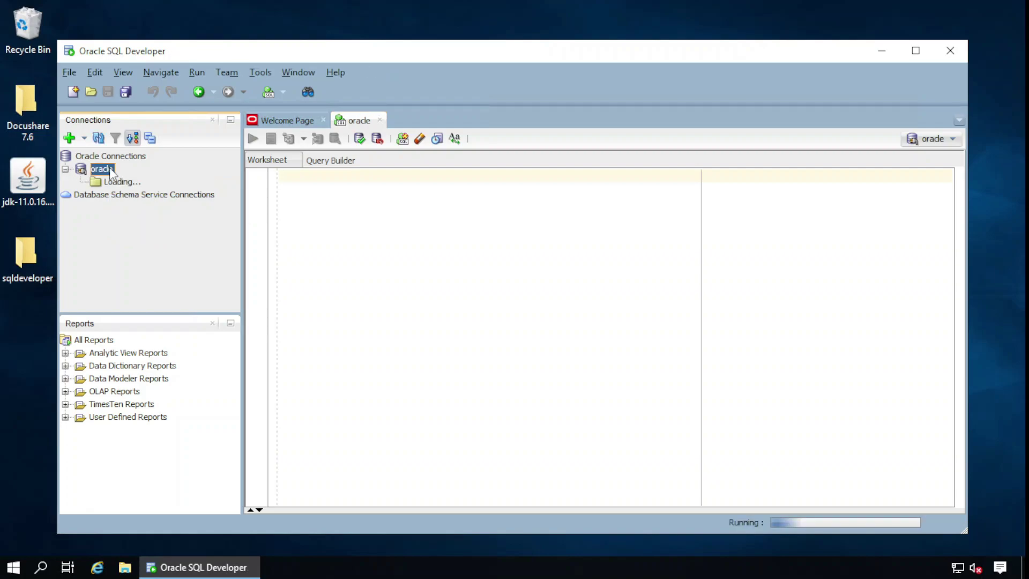
left_click(290, 175)
type("create")
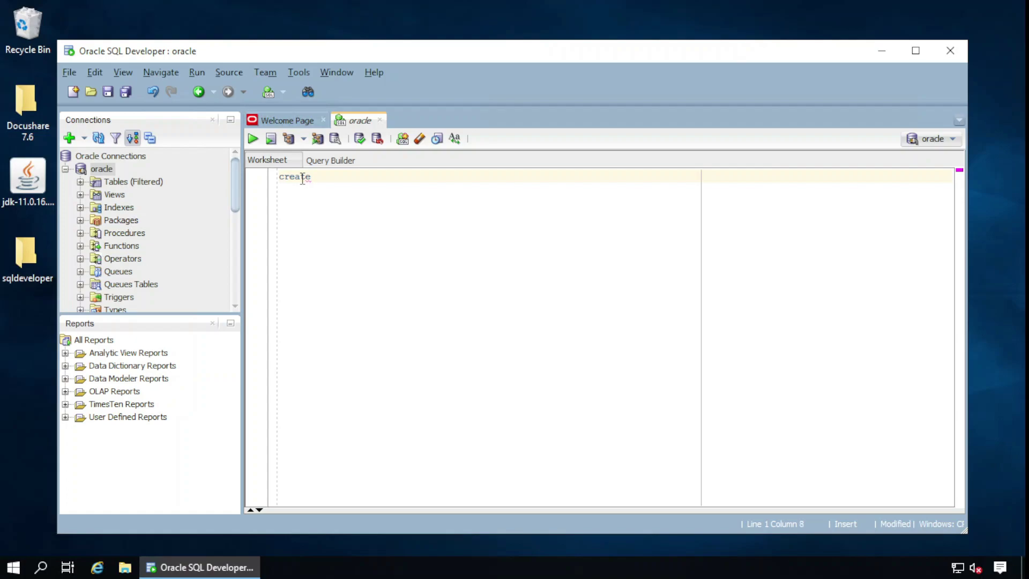
type(" t")
key("BackSpace")
type("user c##boredadmin")
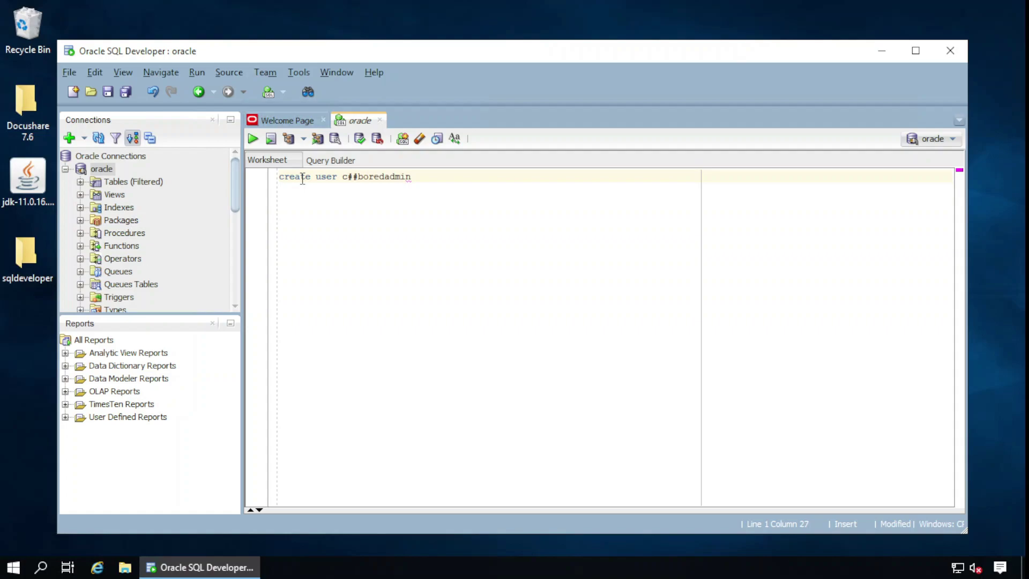
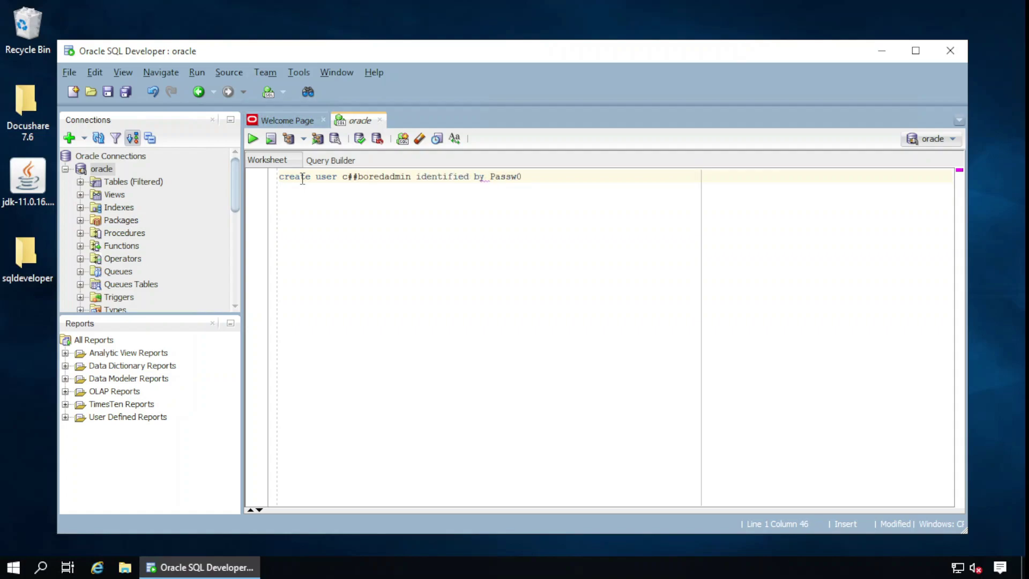
left_click_drag(277, 178, 551, 176)
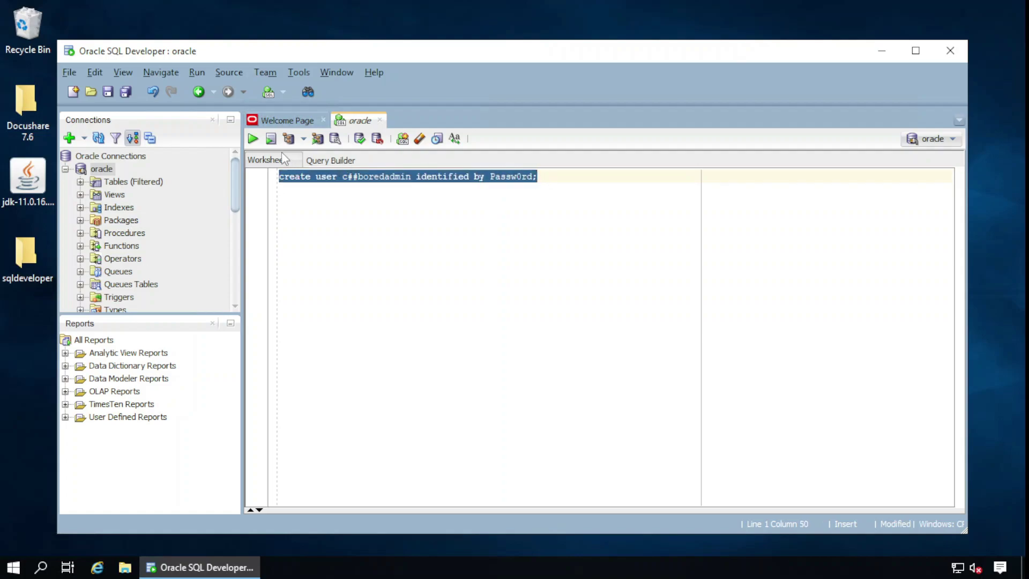
left_click(252, 138)
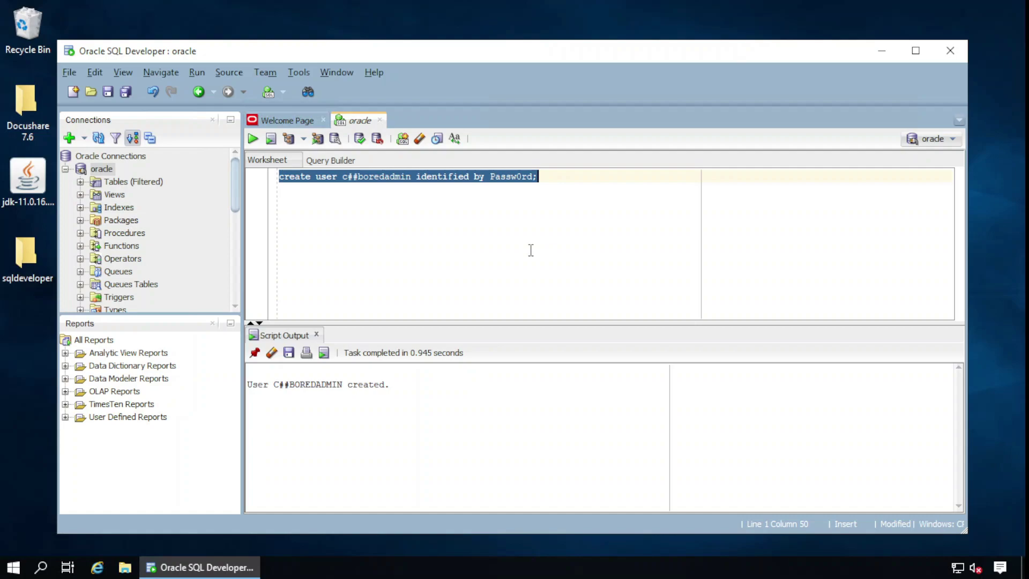
Run 'grant all privileges to c##boredadmin;' on a new line, correcting the misspelled 'privileges'
left_click(559, 178)
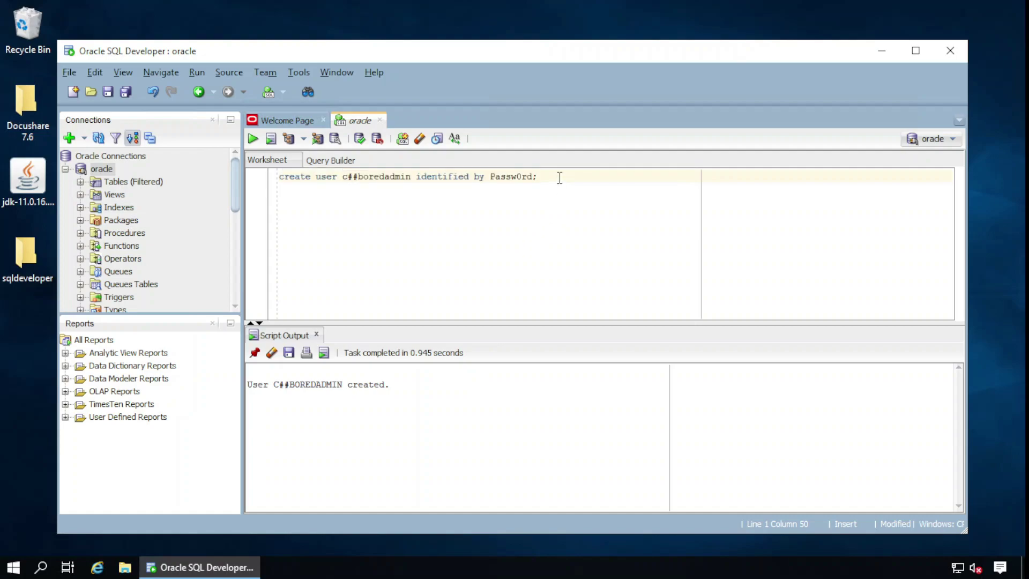
key("Return")
type("gra")
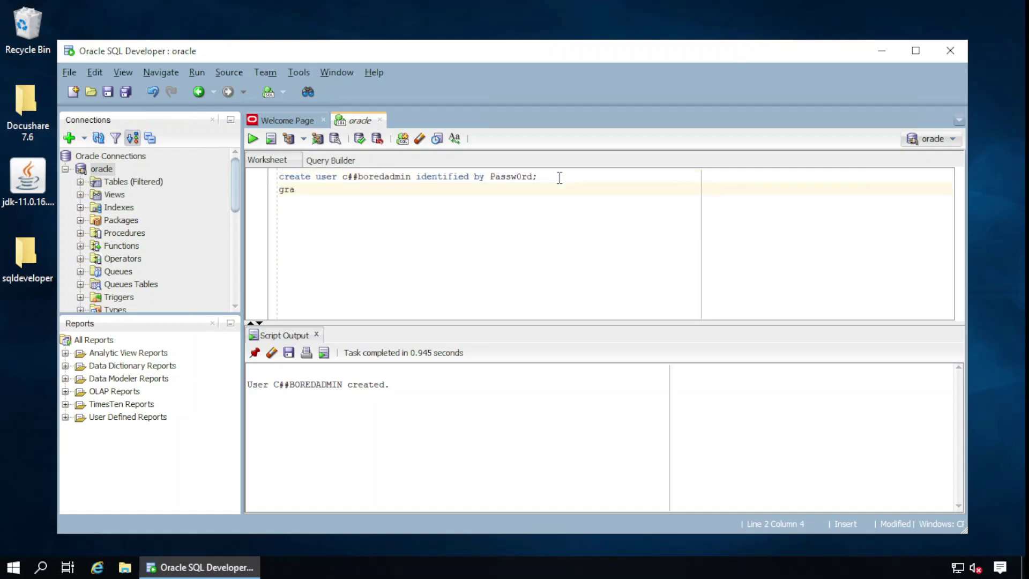
type("nt all pr")
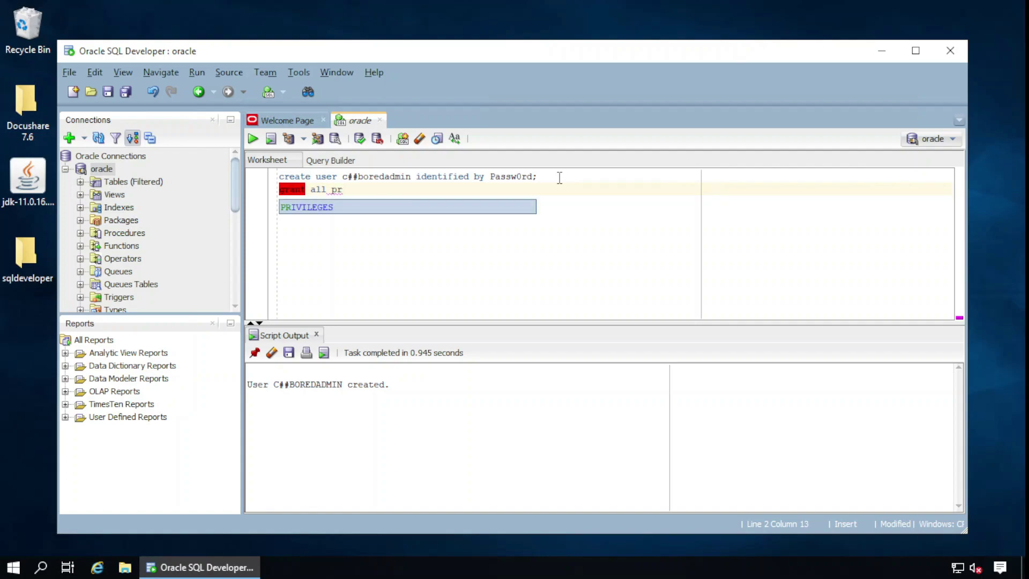
type("iliveges ")
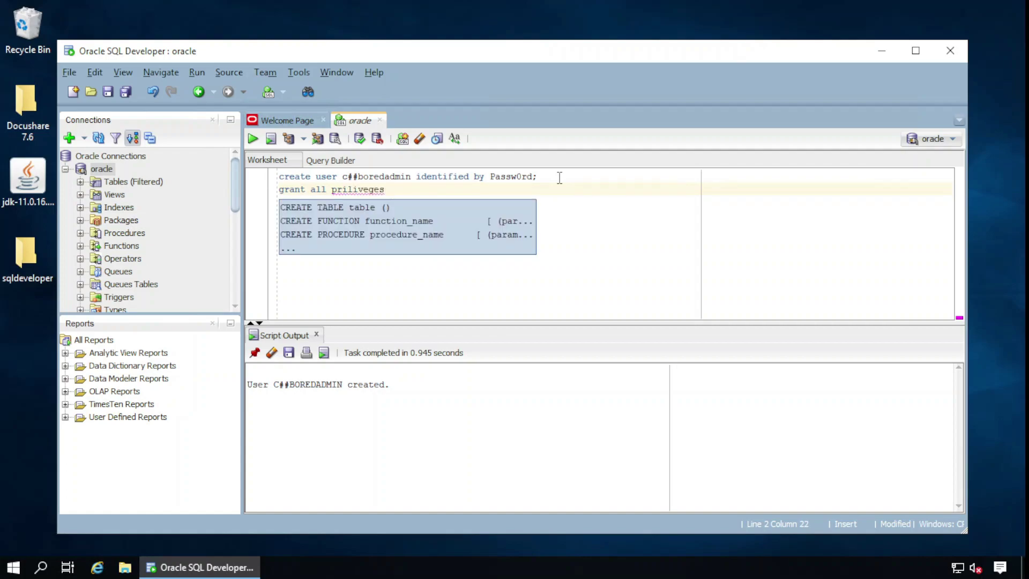
type("to c")
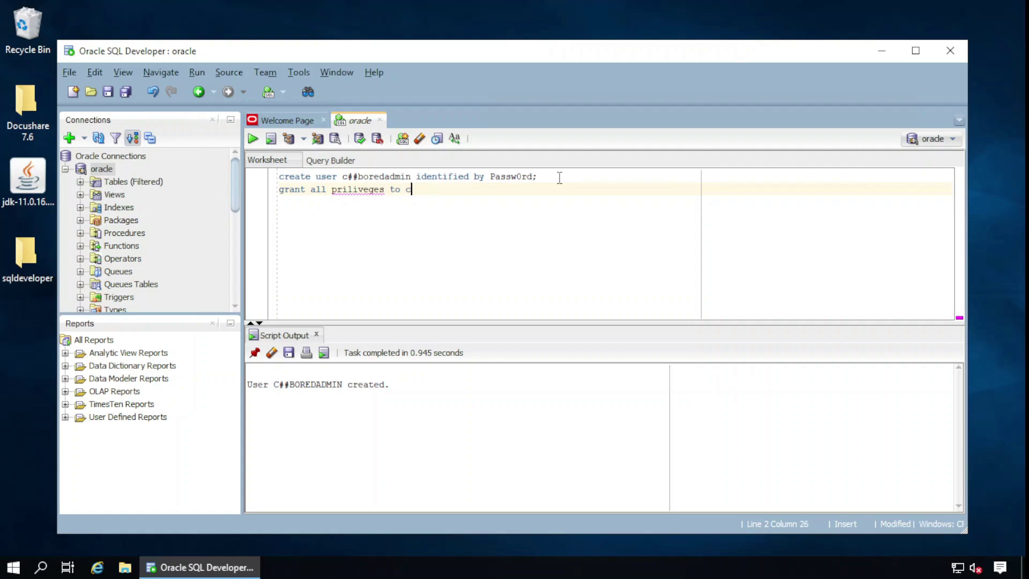
type("##")
type("boe")
type("redadmin;")
double_click(359, 190)
type("privileges")
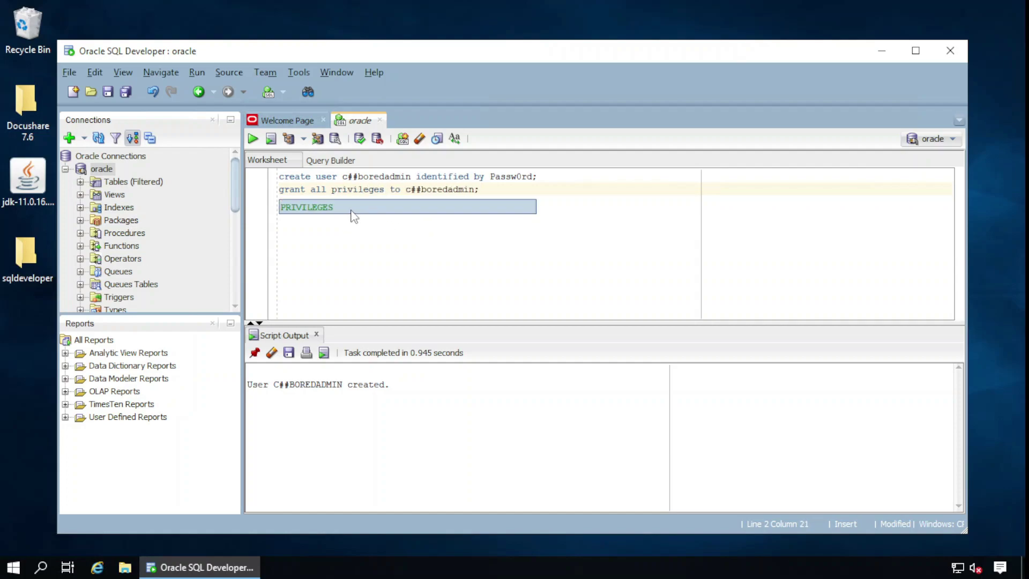
key("End")
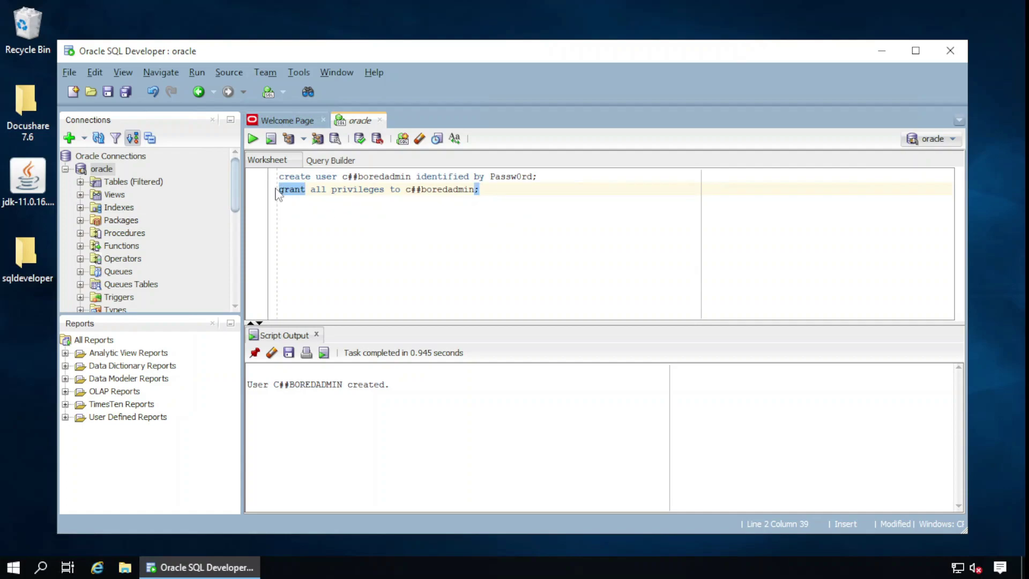
left_click_drag(278, 193, 496, 203)
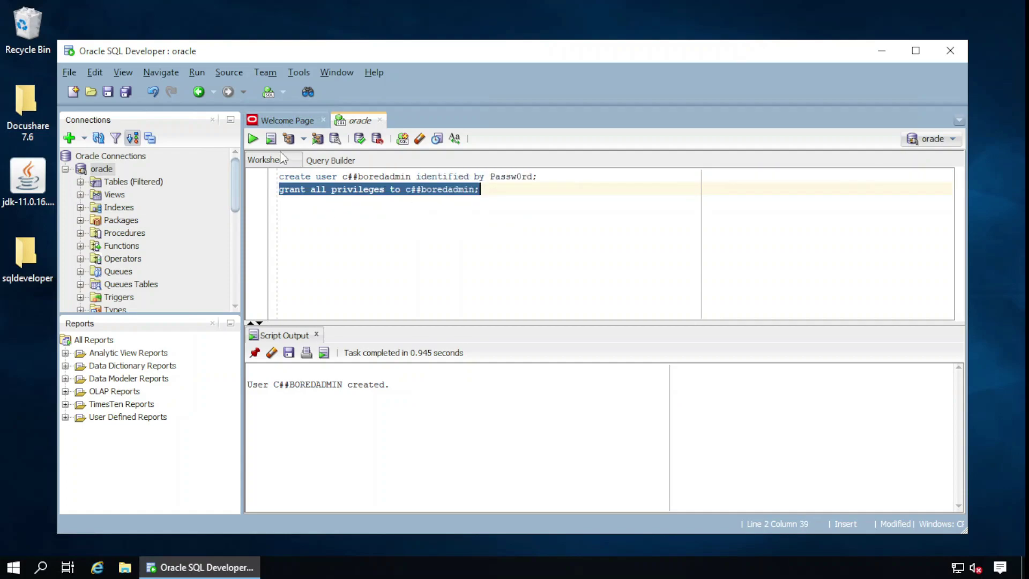
left_click(253, 139)
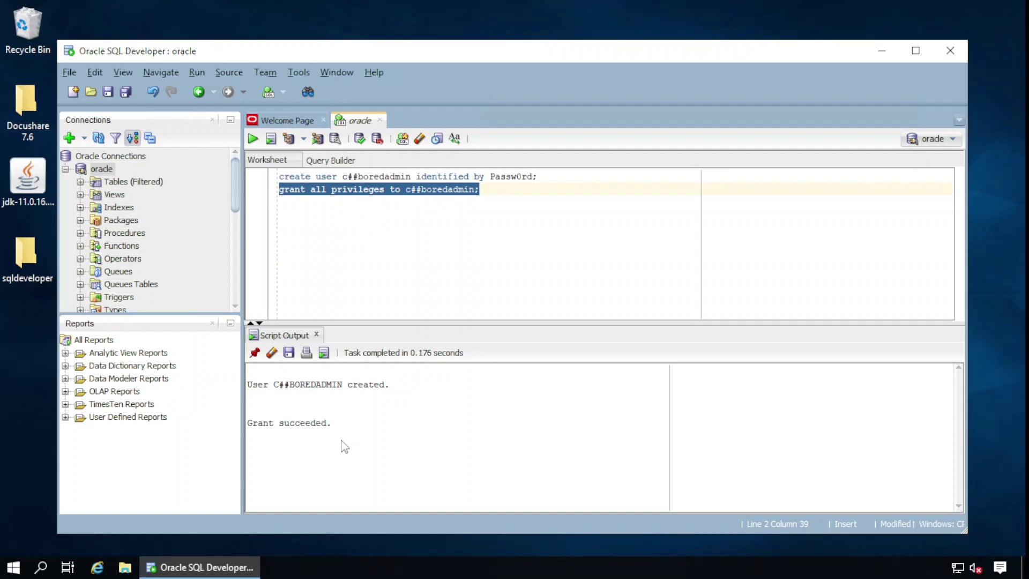
Delete the existing oracle connection from the Connections tree
left_click(107, 171)
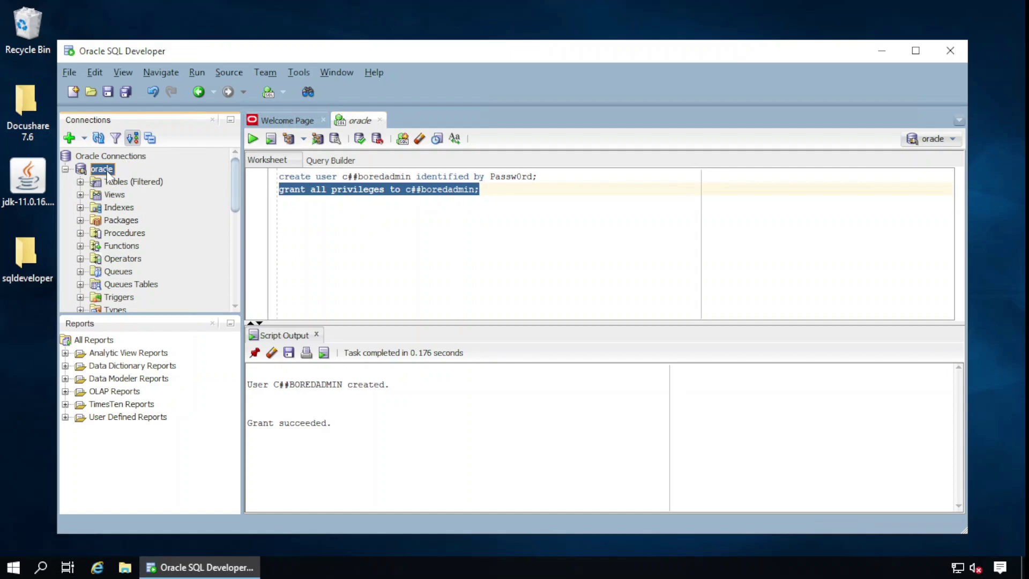
right_click(107, 171)
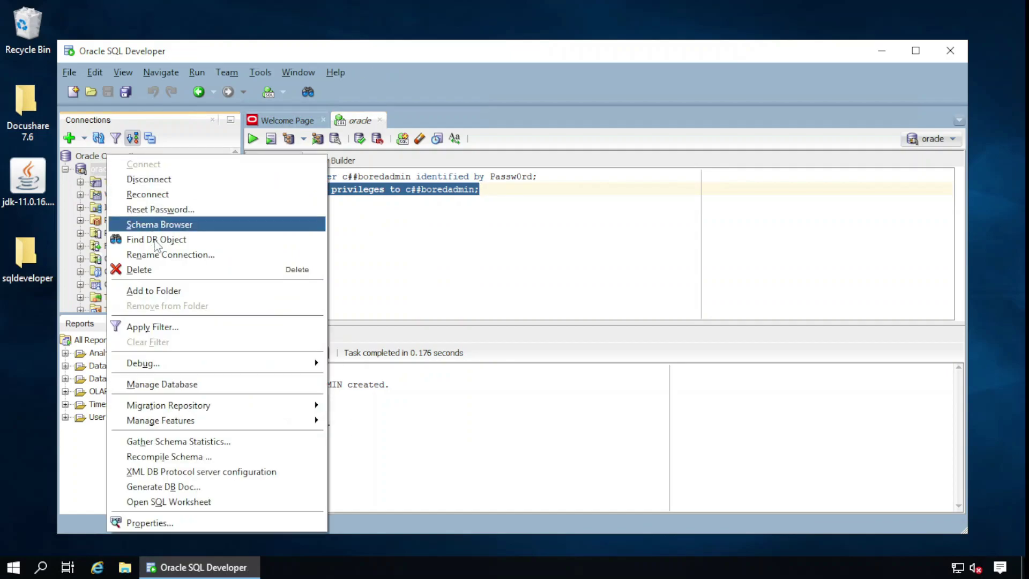
left_click(152, 269)
left_click(551, 321)
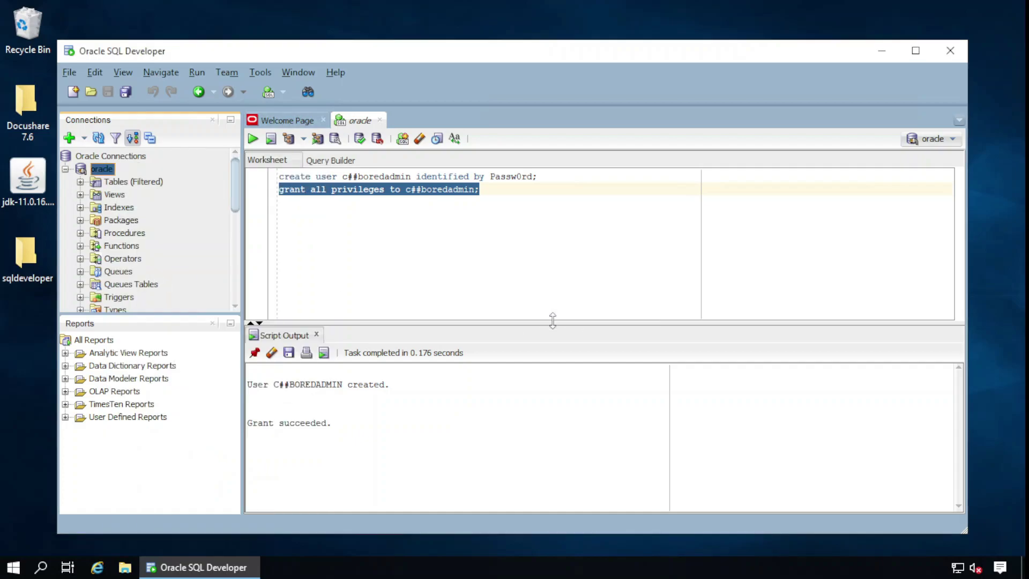
Start a new connection named docushare for user c##boredadmin with its password
left_click(84, 138)
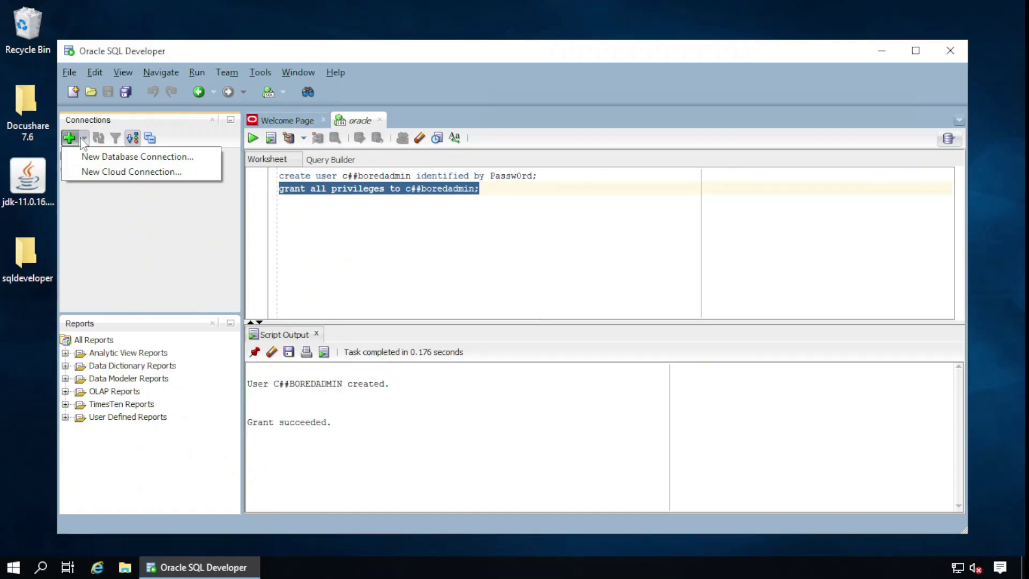
left_click(99, 157)
type("d")
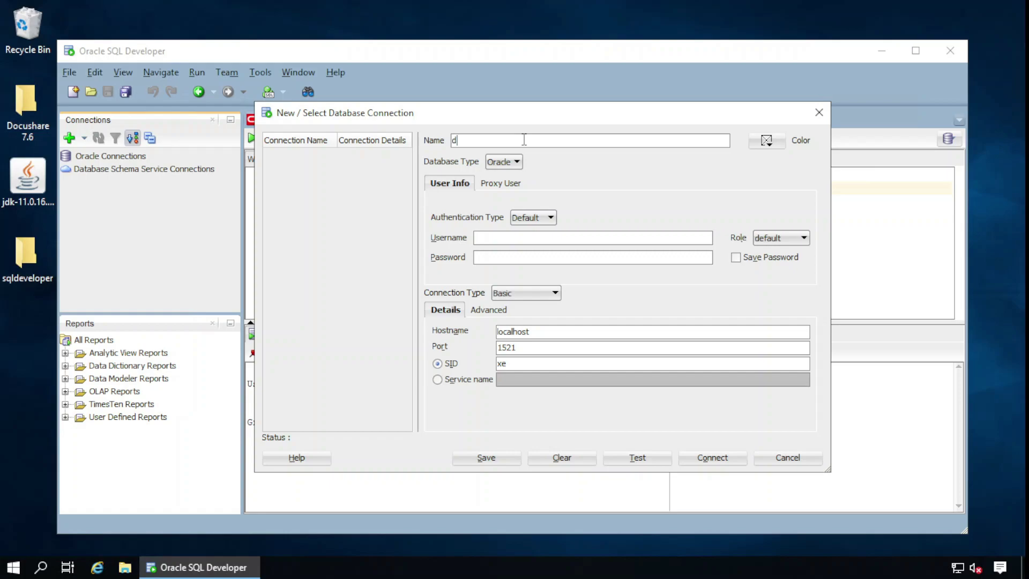
type("ocushare")
left_click(532, 241)
type("c##boredadmin")
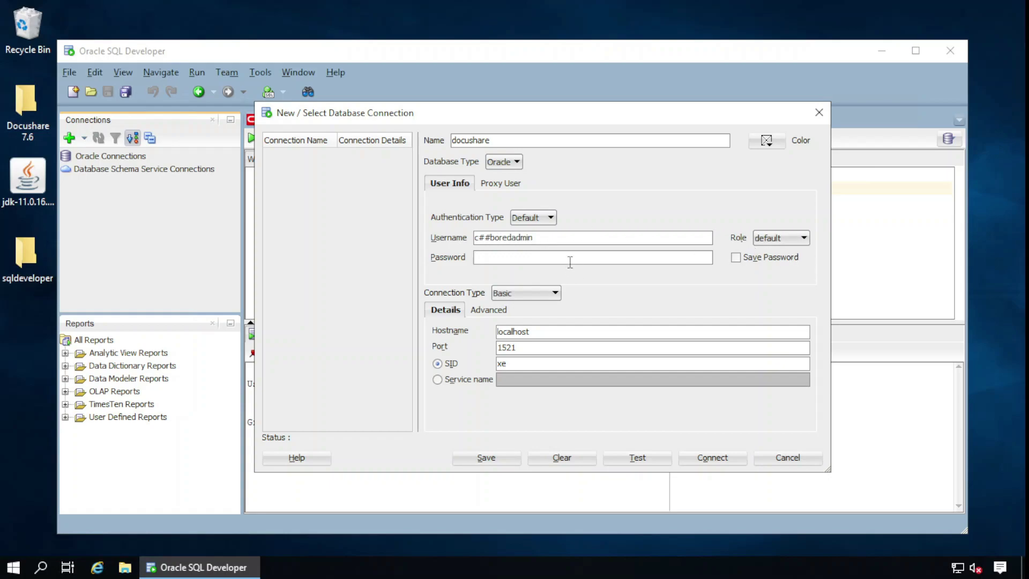
left_click(569, 262)
Set hostname docusharedemo and SID orc, test successfully, and connect to open the worksheet
left_click_drag(529, 331, 413, 331)
type("docusharedemo")
left_click_drag(518, 364, 436, 364)
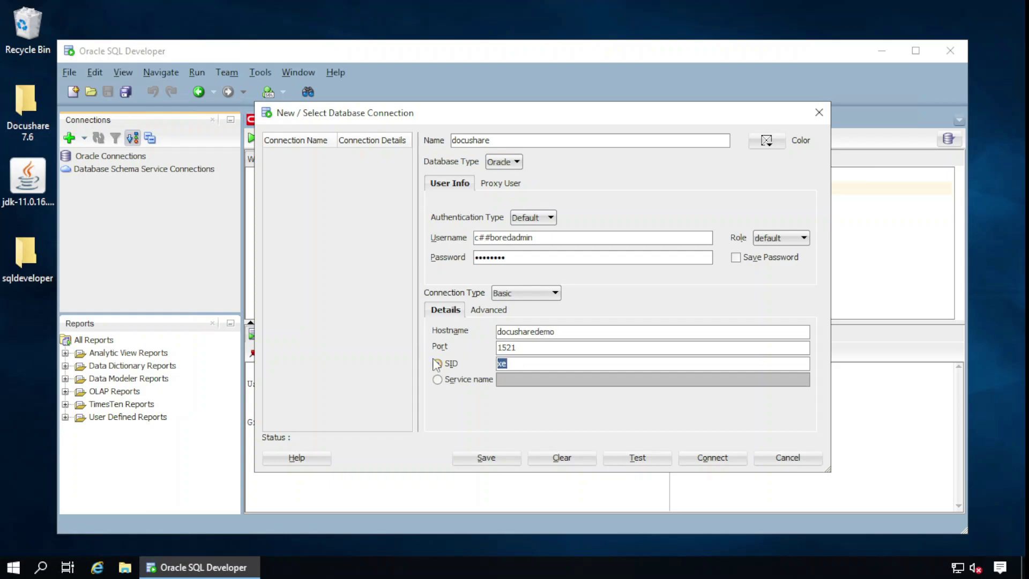
type("orcl")
left_click(639, 458)
left_click(705, 457)
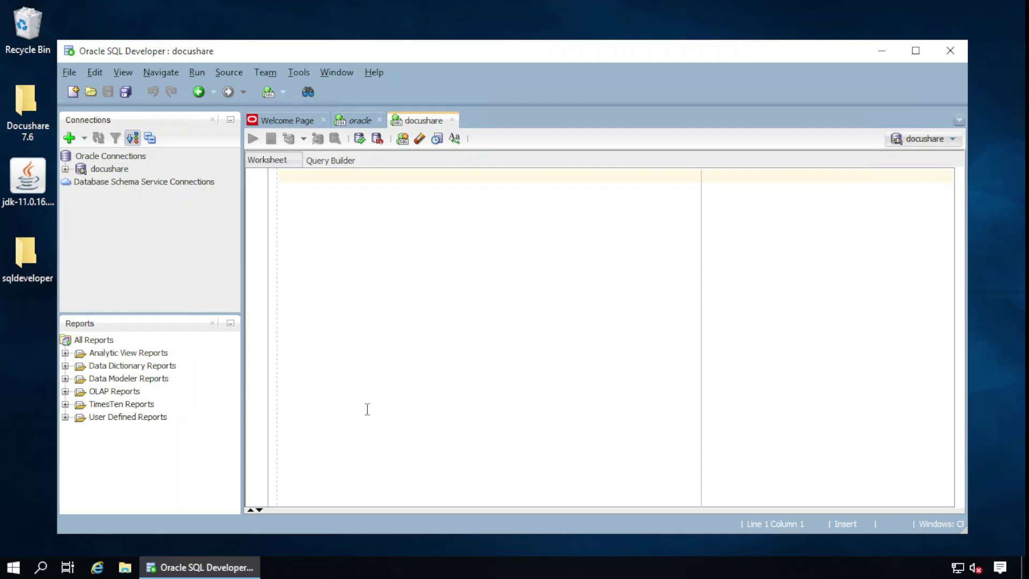
Open lusrmgr.msc and start a new user in the Users folder
left_click(13, 569)
type("lu")
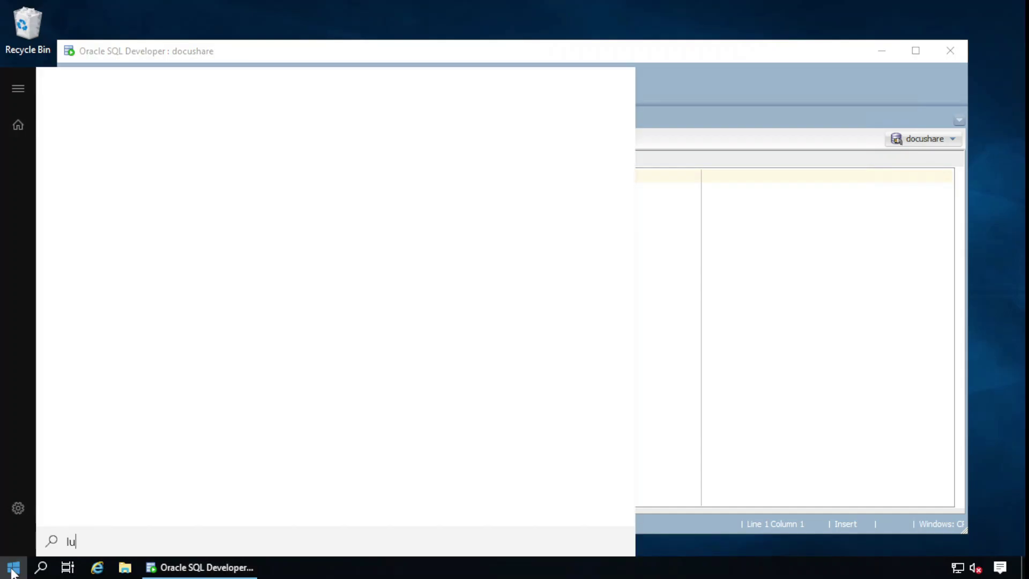
type("srmgr.msc")
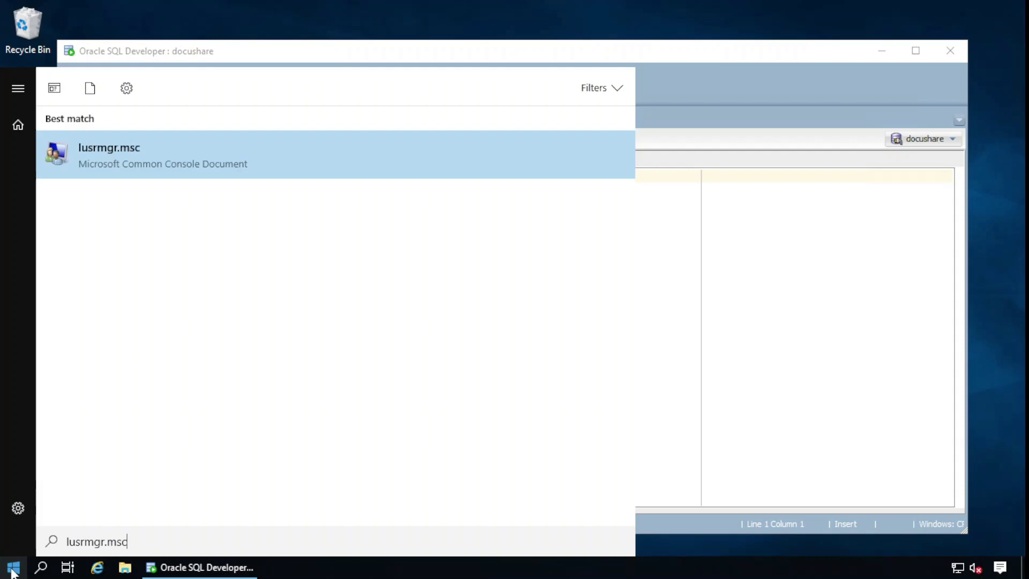
key("Return")
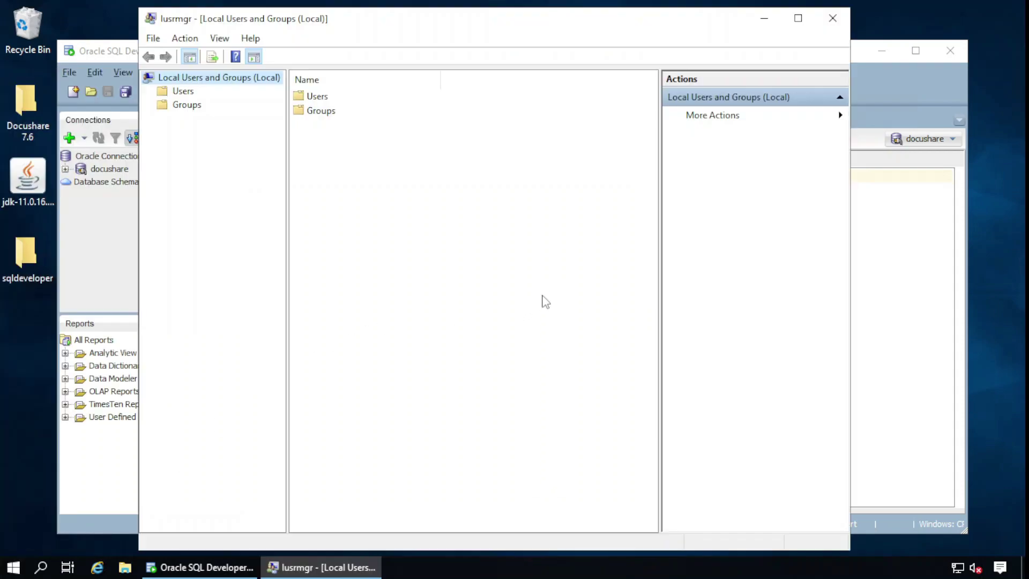
double_click(321, 98)
right_click(377, 194)
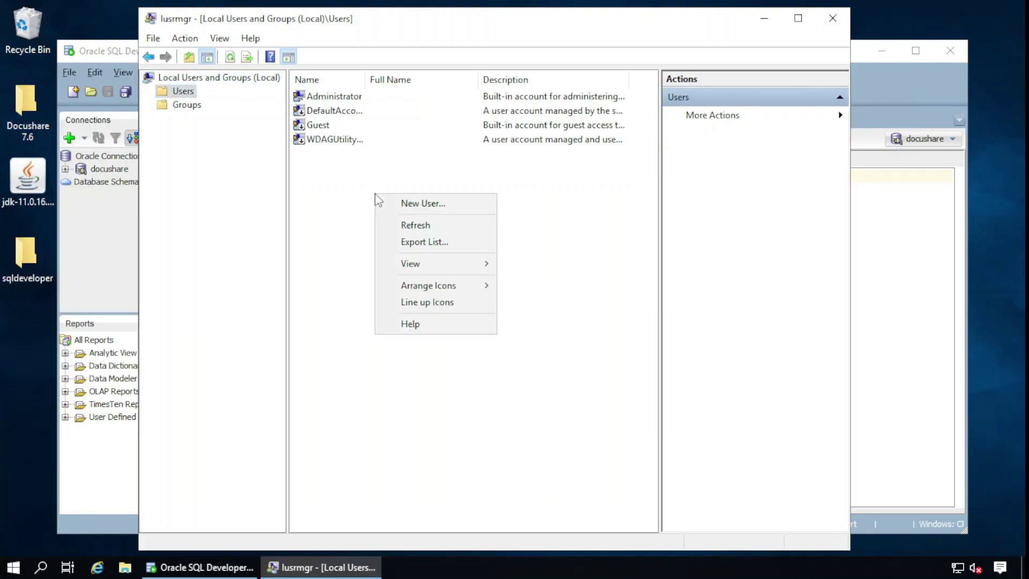
left_click(439, 203)
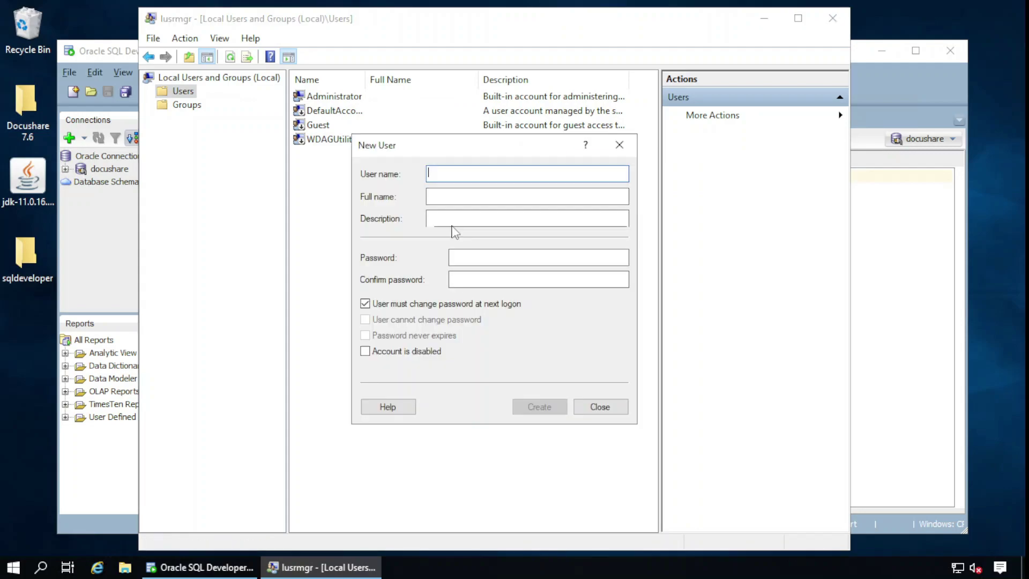
Create user c##boredadmin with a confirmed never-expiring password, no forced change, then close the console
type("c##")
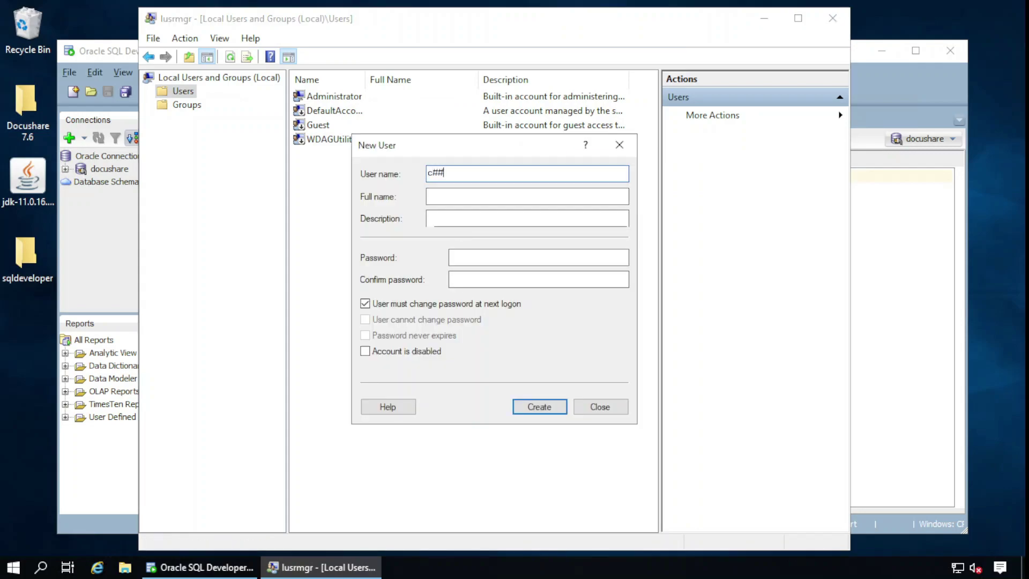
type("boredadmin")
left_click(481, 257)
type("••••")
key("BackSpace")
key("BackSpace")
key("BackSpace")
key("BackSpace")
type("••••")
left_click(538, 279)
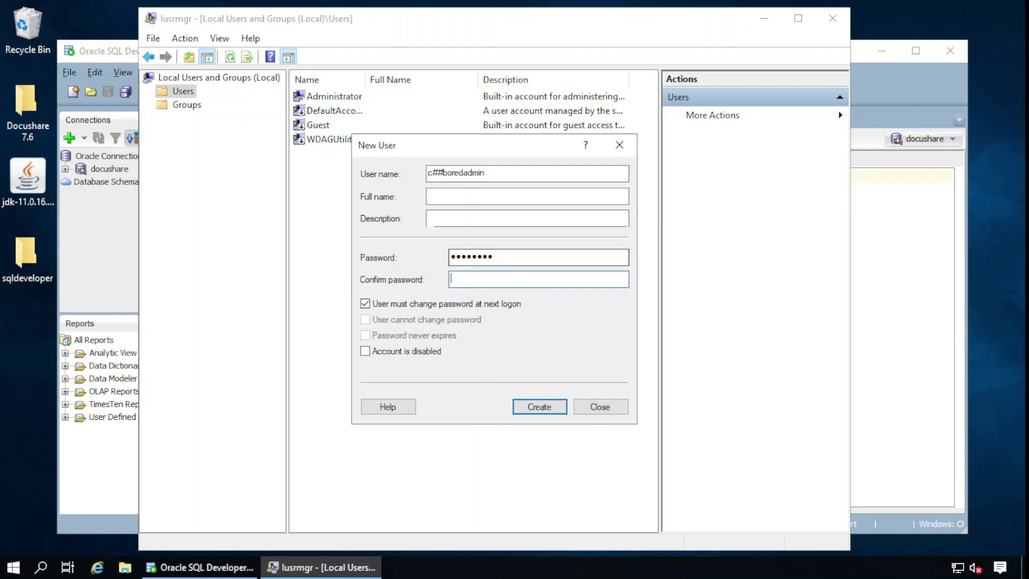
type("••••••••")
left_click(426, 304)
left_click(413, 336)
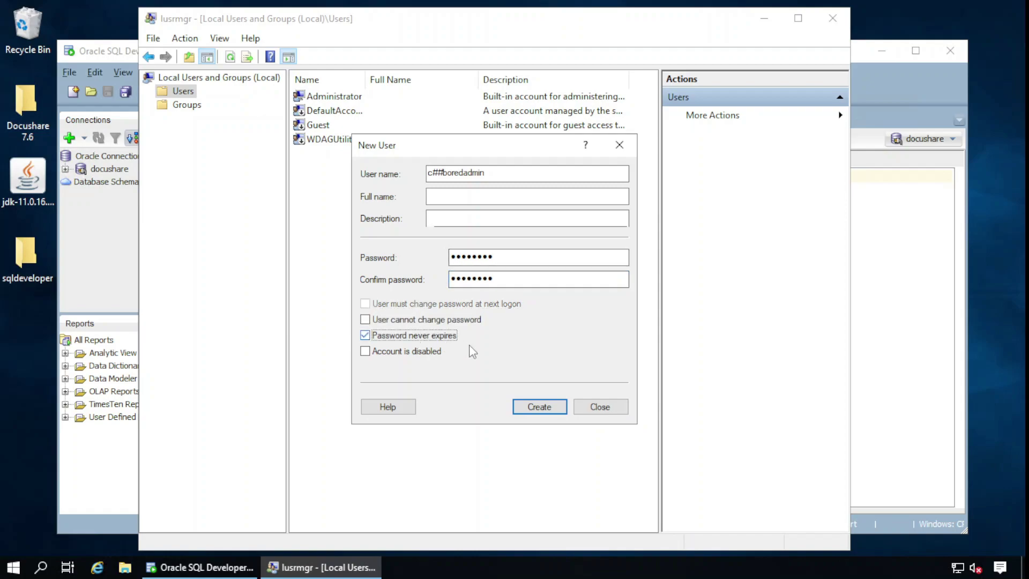
left_click(530, 405)
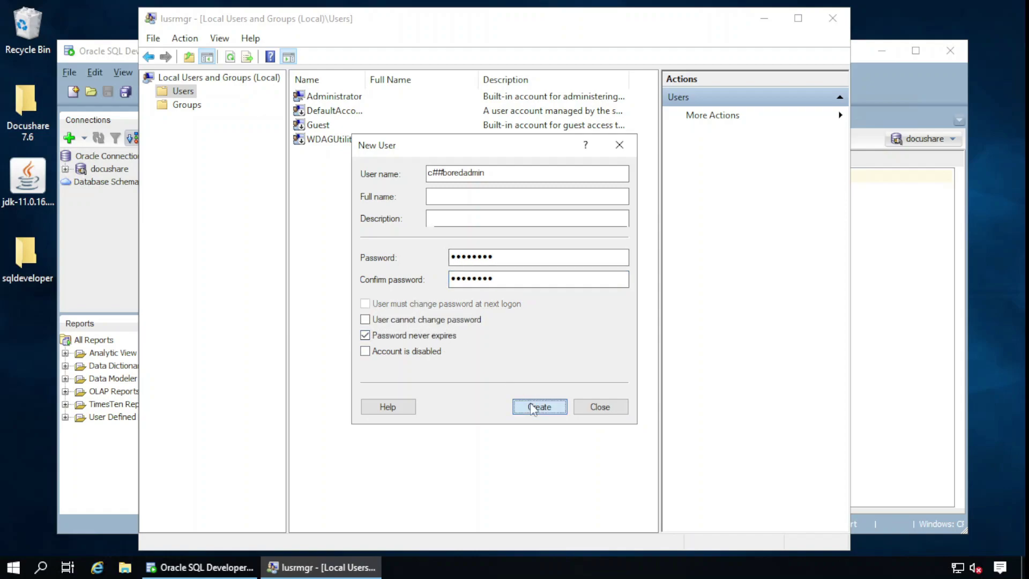
left_click(599, 407)
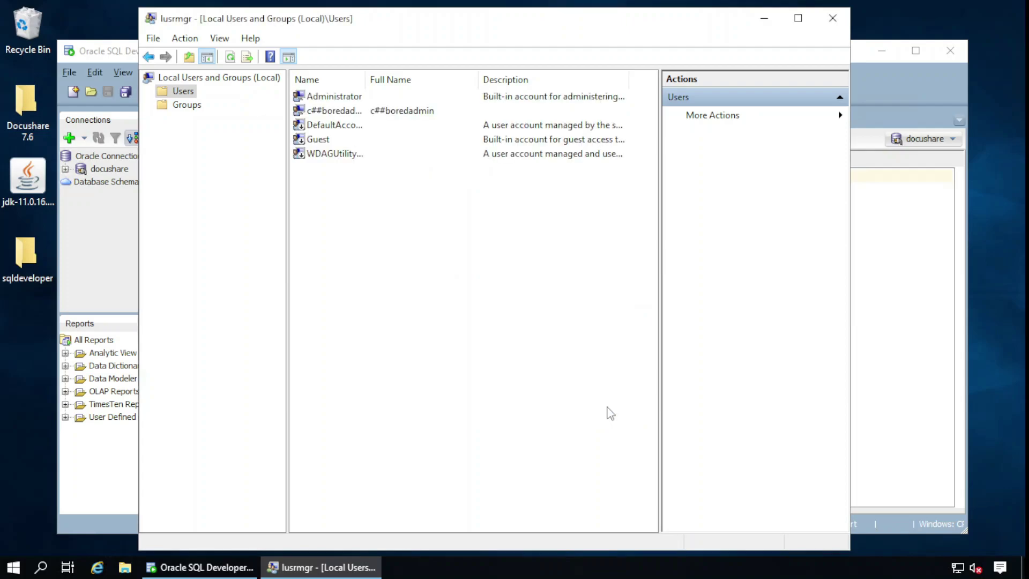
left_click(832, 17)
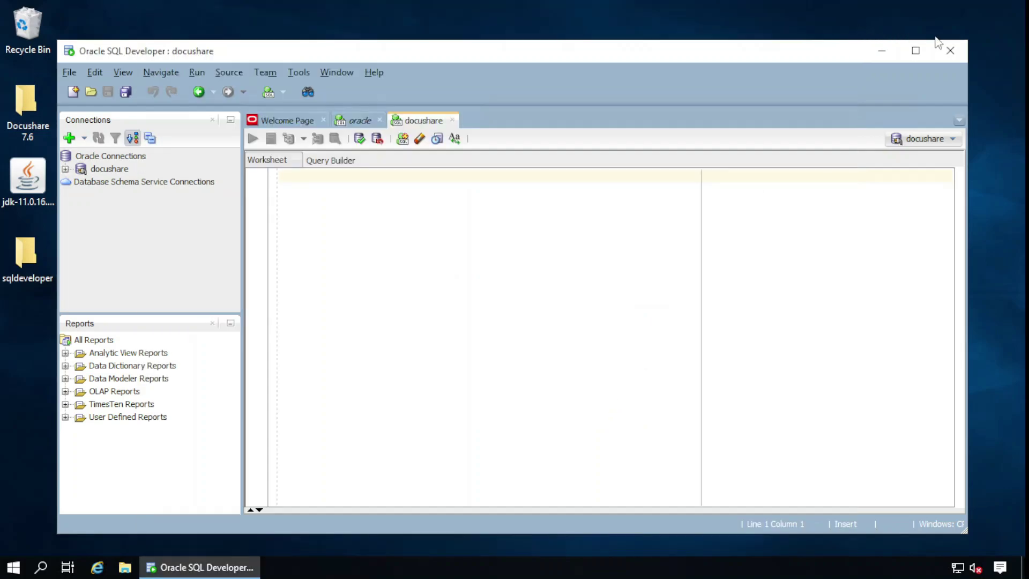
Launch the docushare installer from Docushare 7.6 > DocuShare with English as the wizard language
left_click(882, 54)
double_click(34, 94)
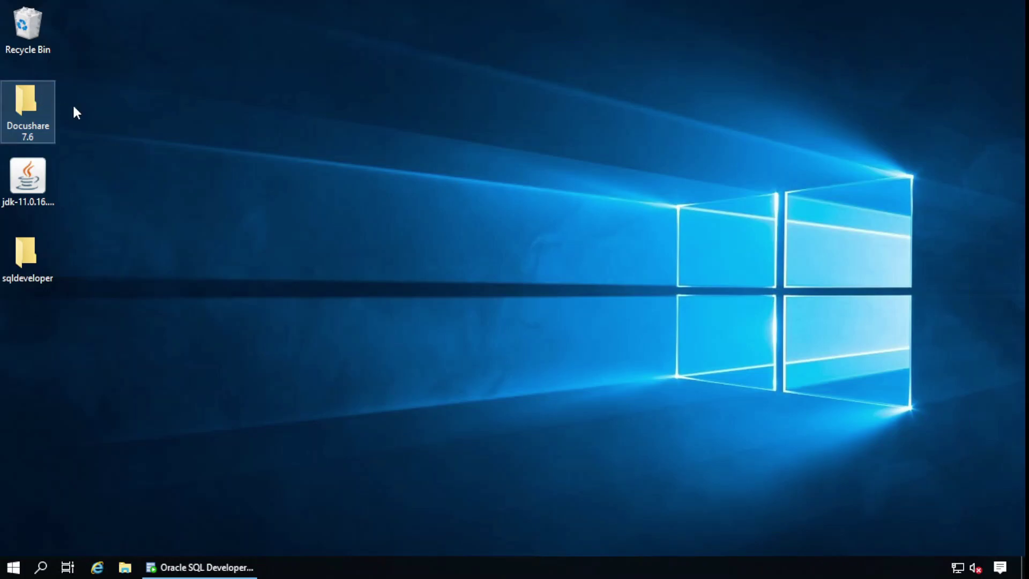
double_click(303, 136)
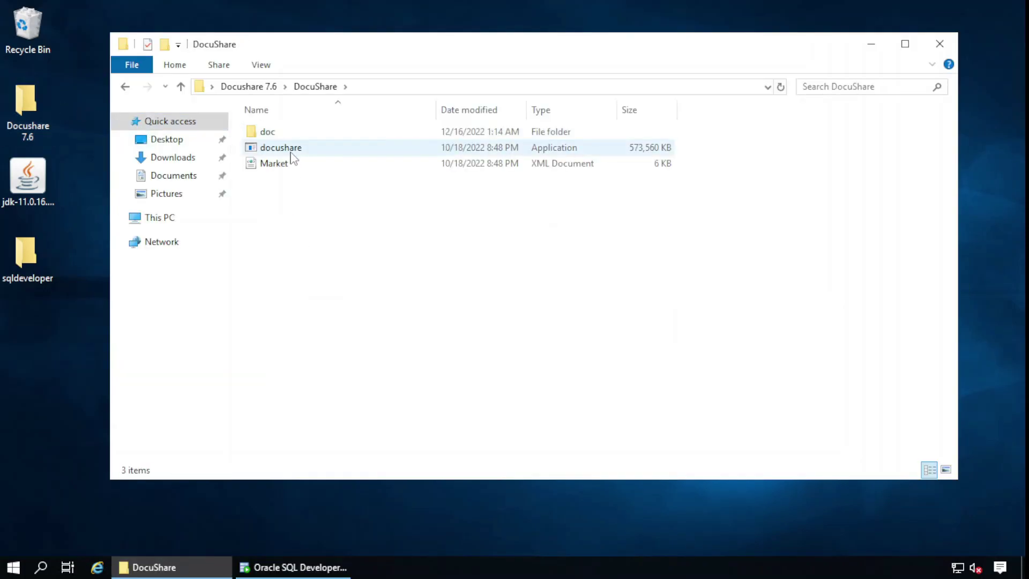
double_click(291, 151)
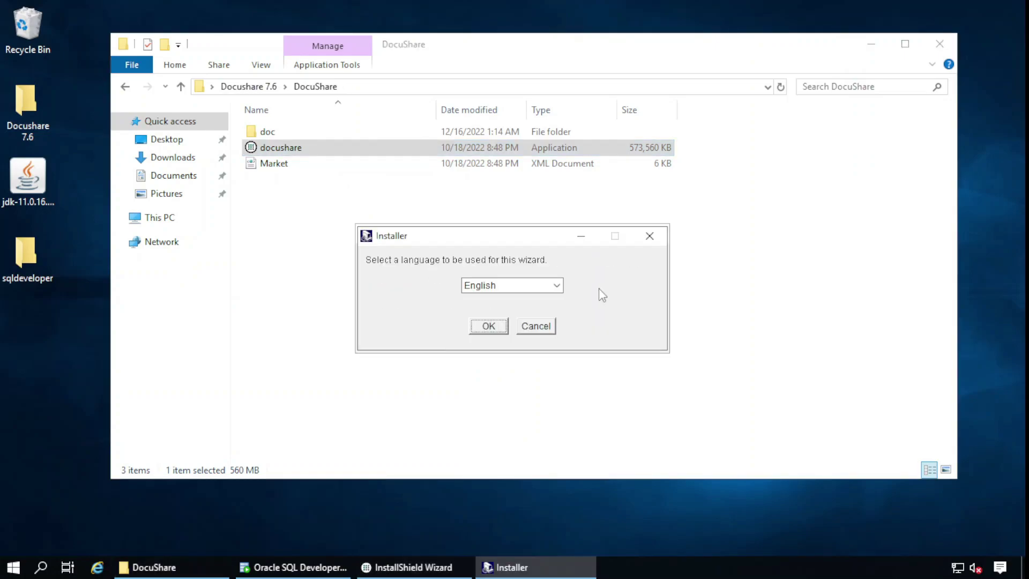
left_click(559, 289)
left_click(558, 286)
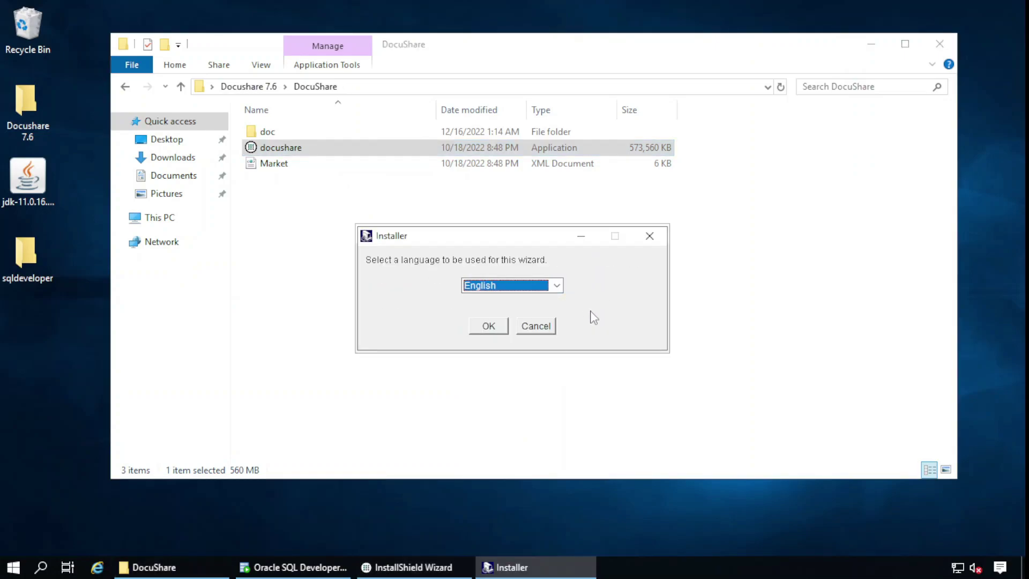
left_click(482, 326)
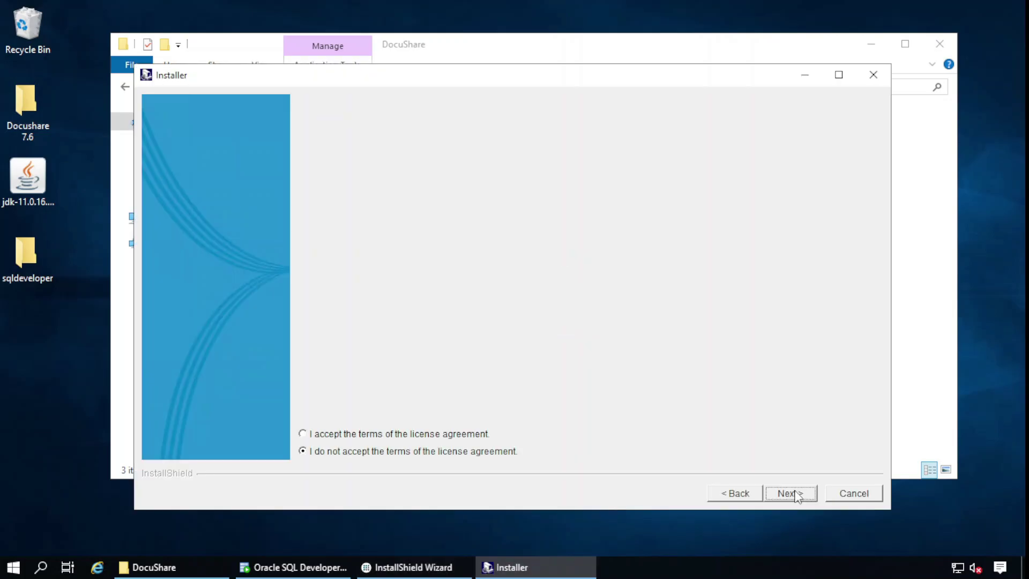
Accept the license and keep C:\Xerox\Docushare and the server type without FTP scanning
left_click(345, 435)
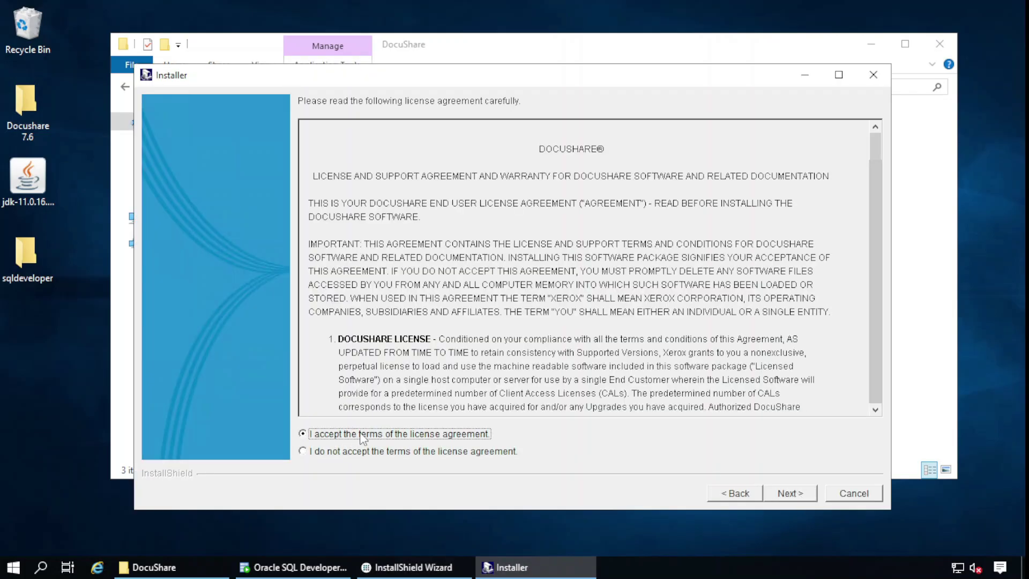
left_click(790, 492)
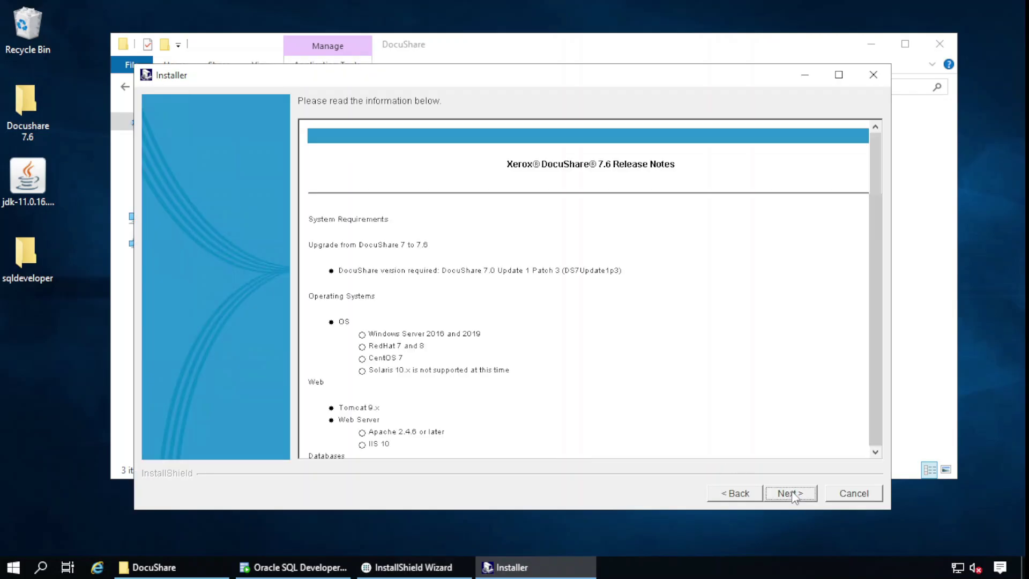
left_click(791, 494)
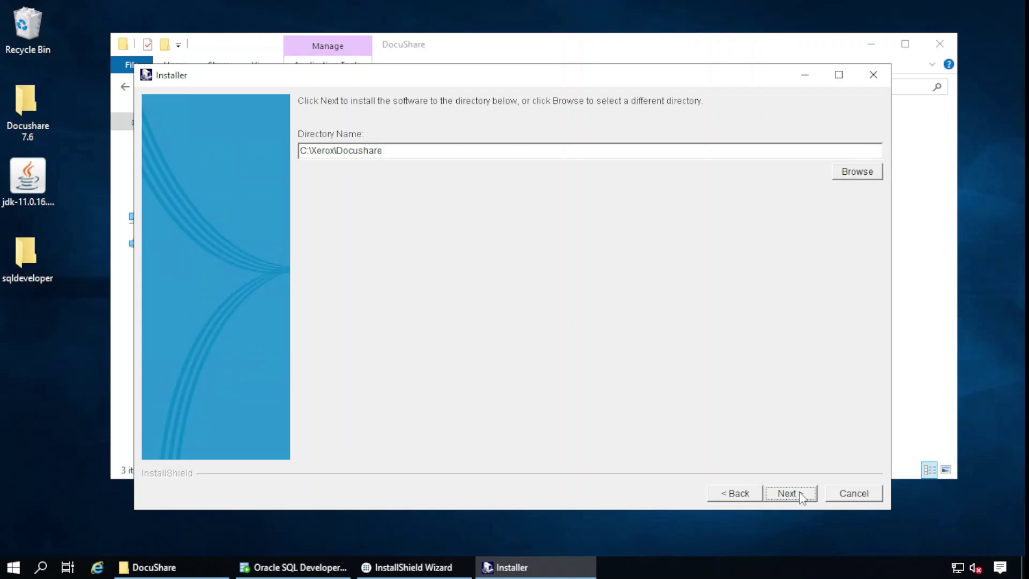
left_click(800, 495)
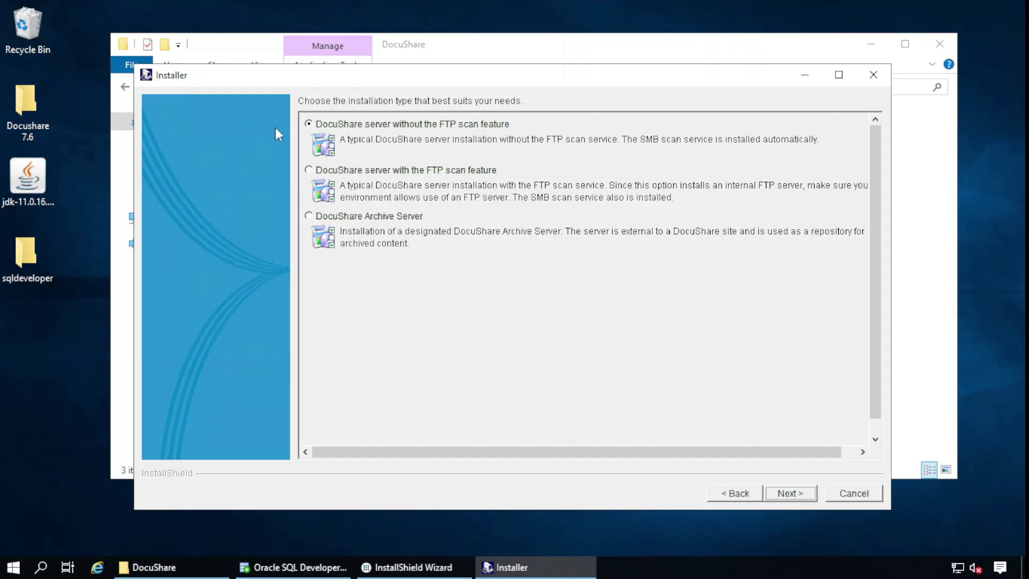
left_click(792, 496)
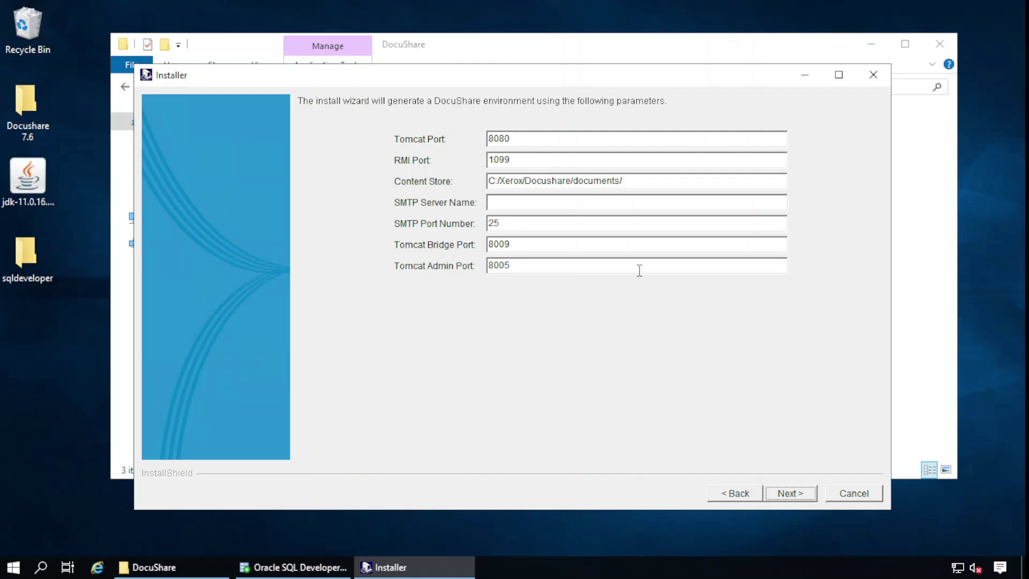
Keep ports 8080/1099, choose Administrator access, admin-only account creation, and U.S. English dates
left_click(789, 493)
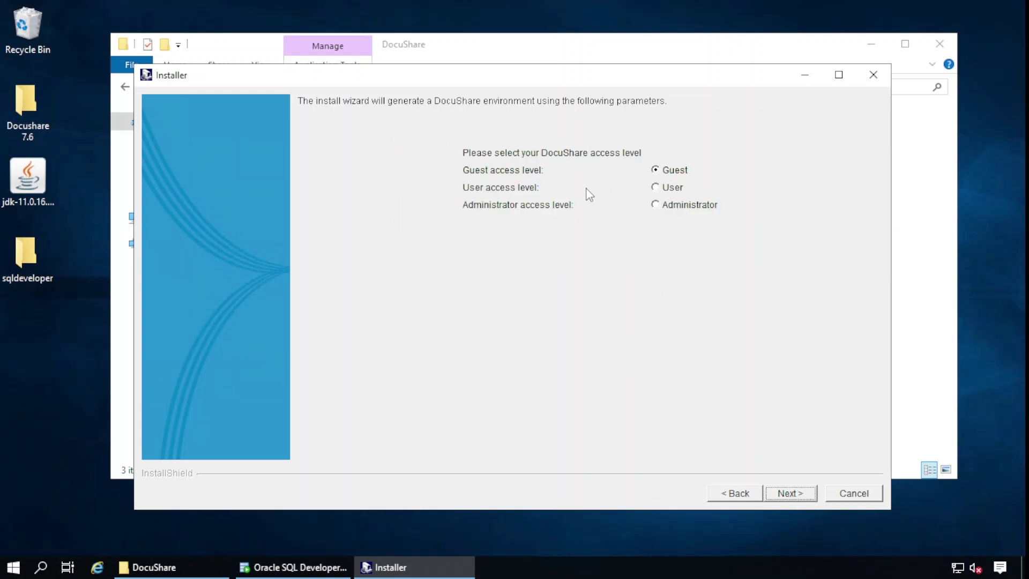
left_click(665, 205)
left_click(789, 493)
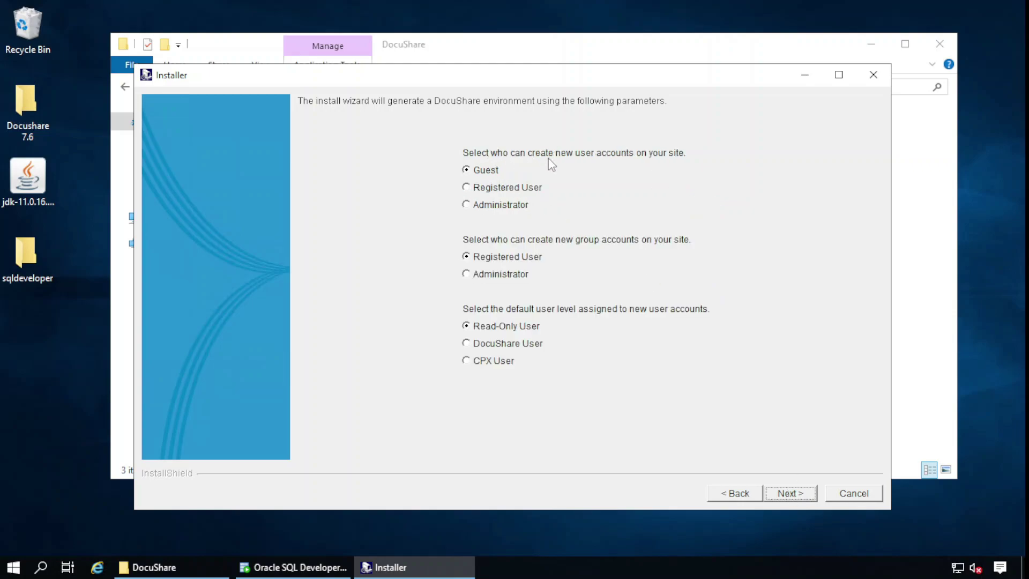
left_click(505, 206)
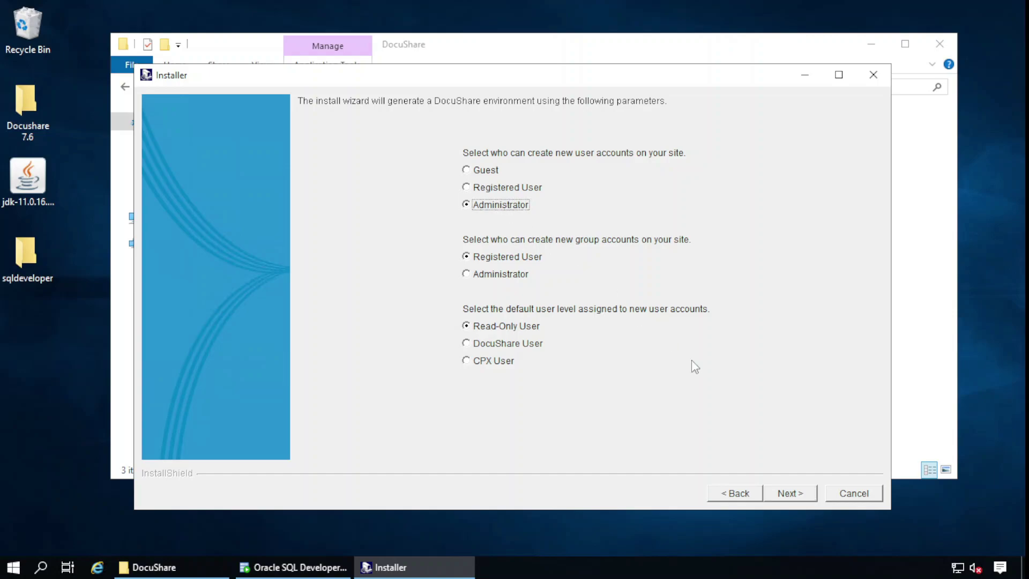
left_click(782, 492)
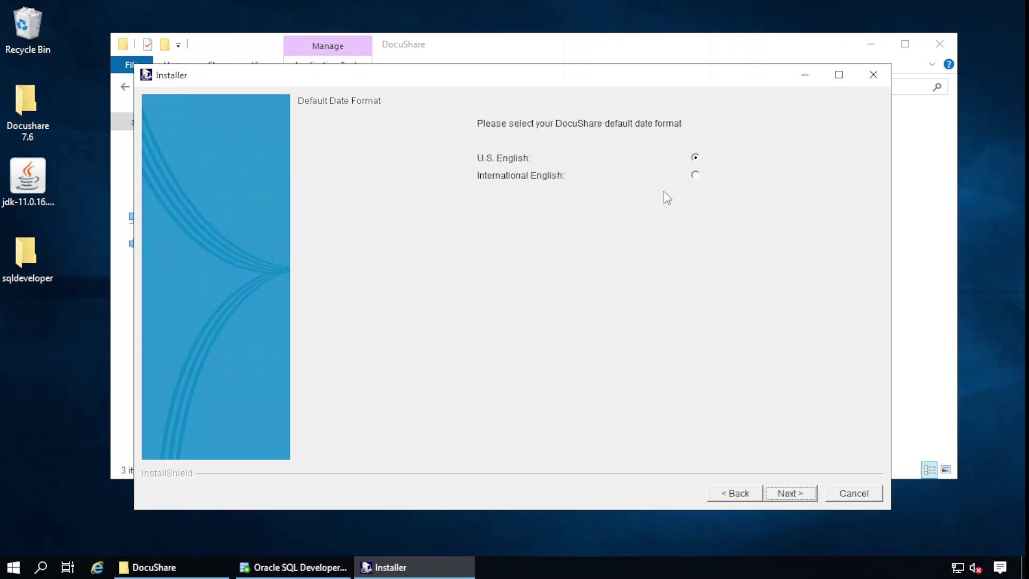
left_click(801, 492)
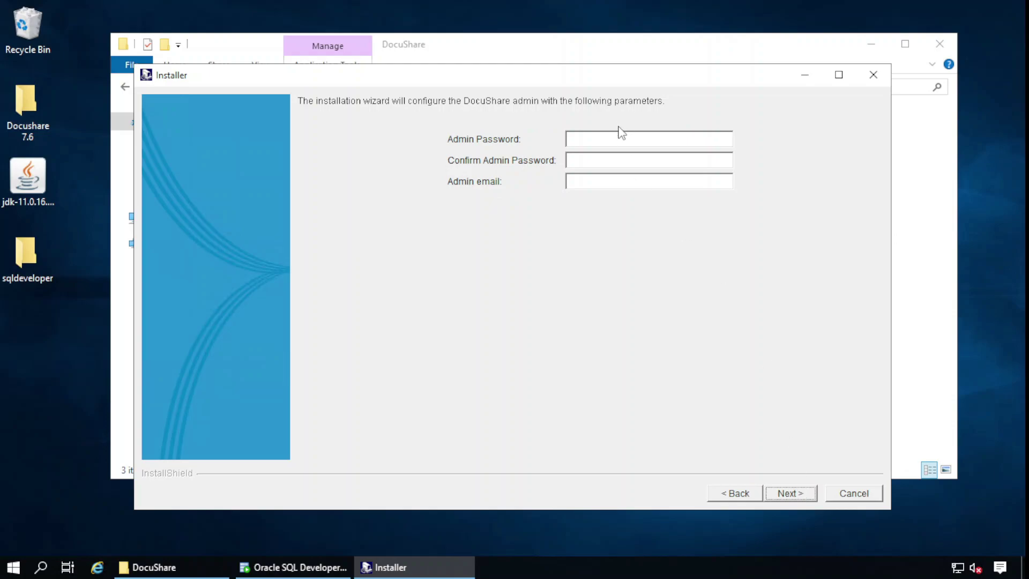
Enter the DocuShare admin password and the admin e-mail address, then continue
left_click(622, 137)
type("*")
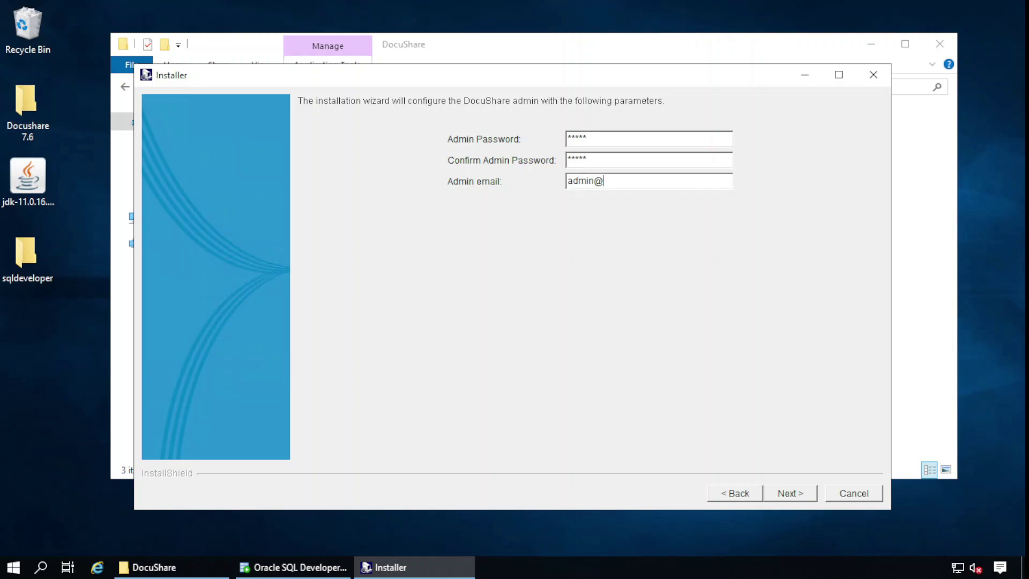
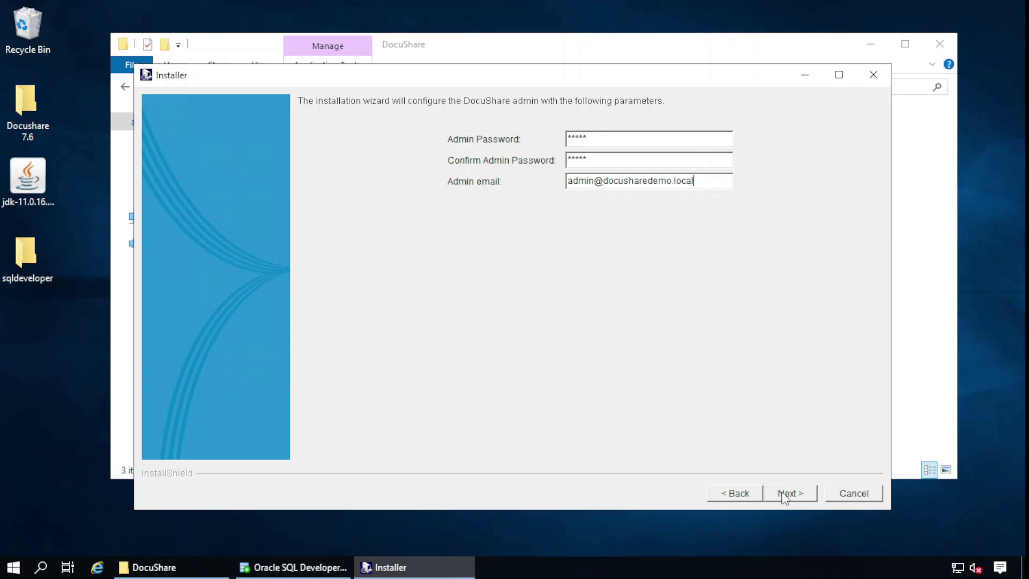
left_click(786, 493)
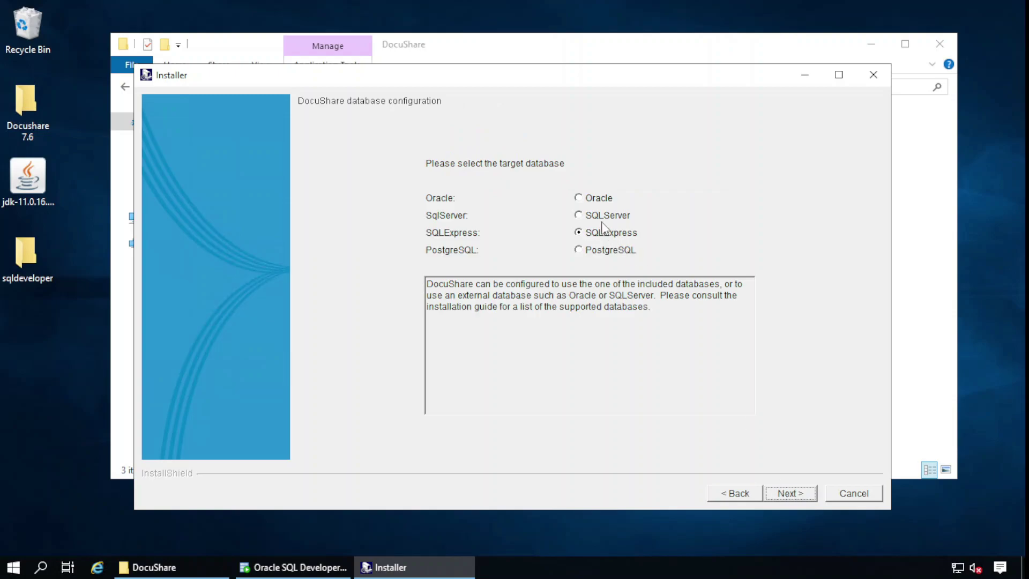
Select Oracle as the database and enter user c##boredadmin with its password
left_click(605, 199)
left_click(797, 492)
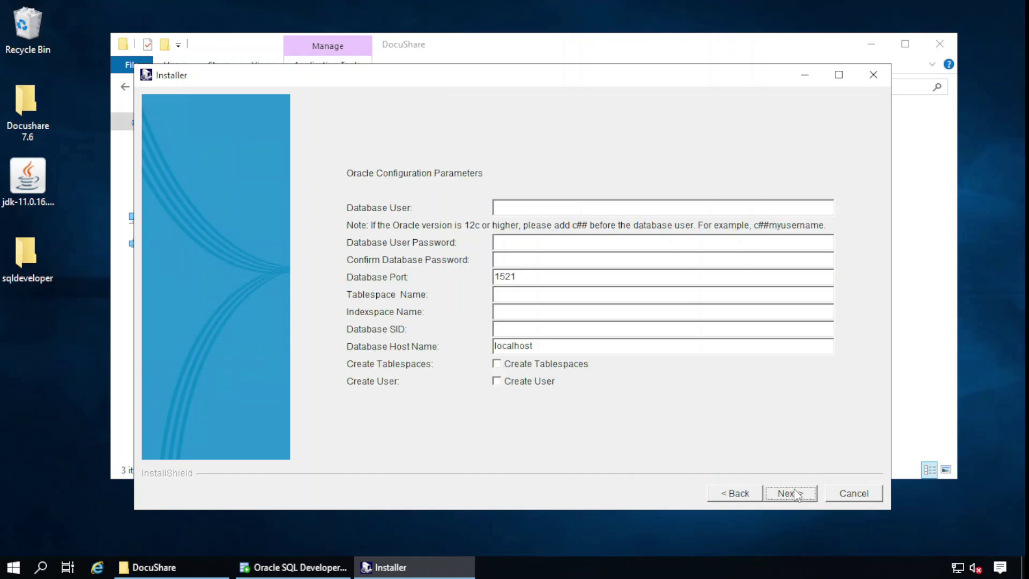
left_click(561, 206)
type("c##boredadmin")
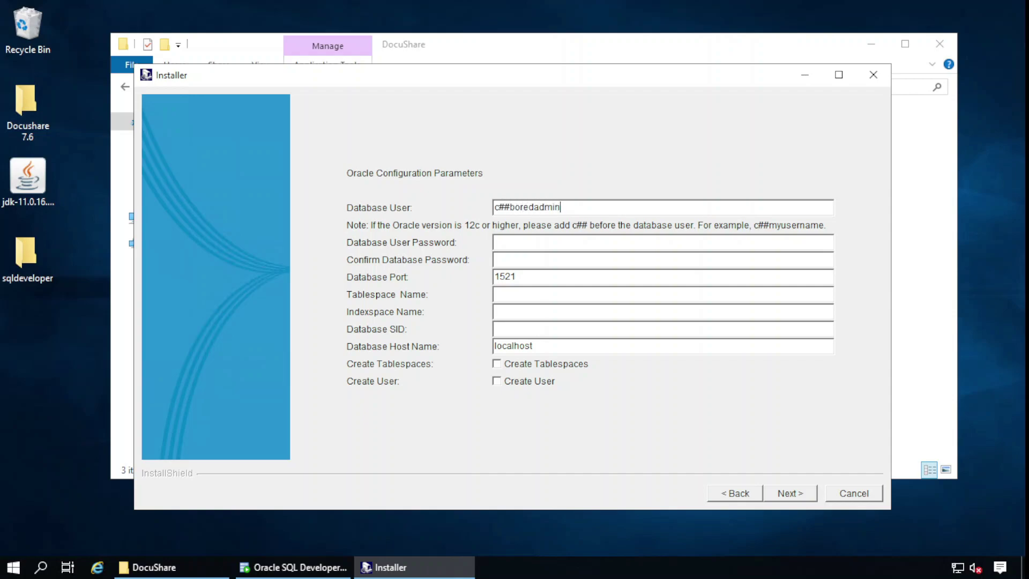
left_click(563, 244)
type("*******")
type("******")
Name the boredadmin tablespace and indexspace, set SID orcl, host docusharedemo, and enable Create Tablespaces
type("boredadmin")
type("tab")
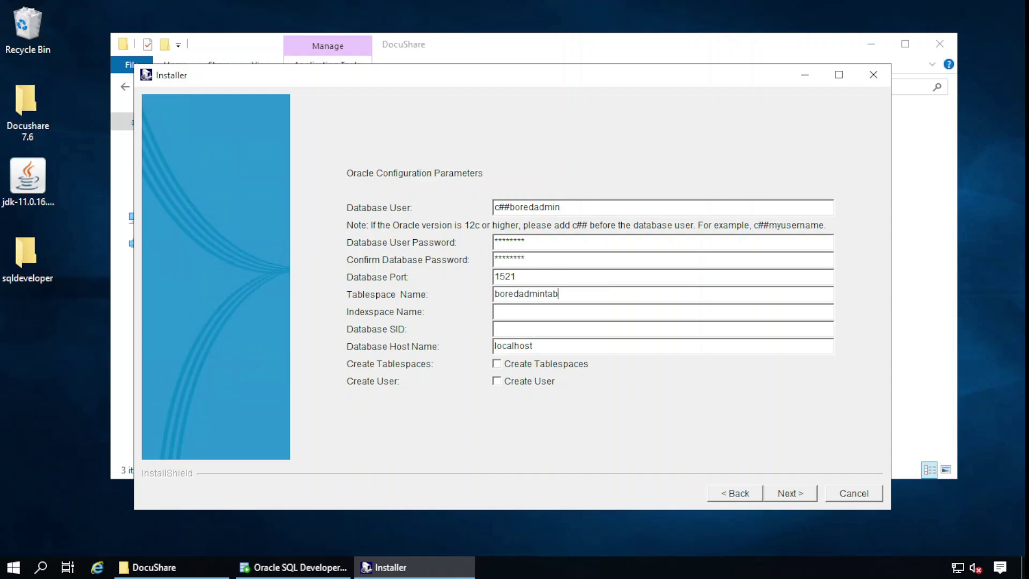
type("lespac")
type("boredadmin")
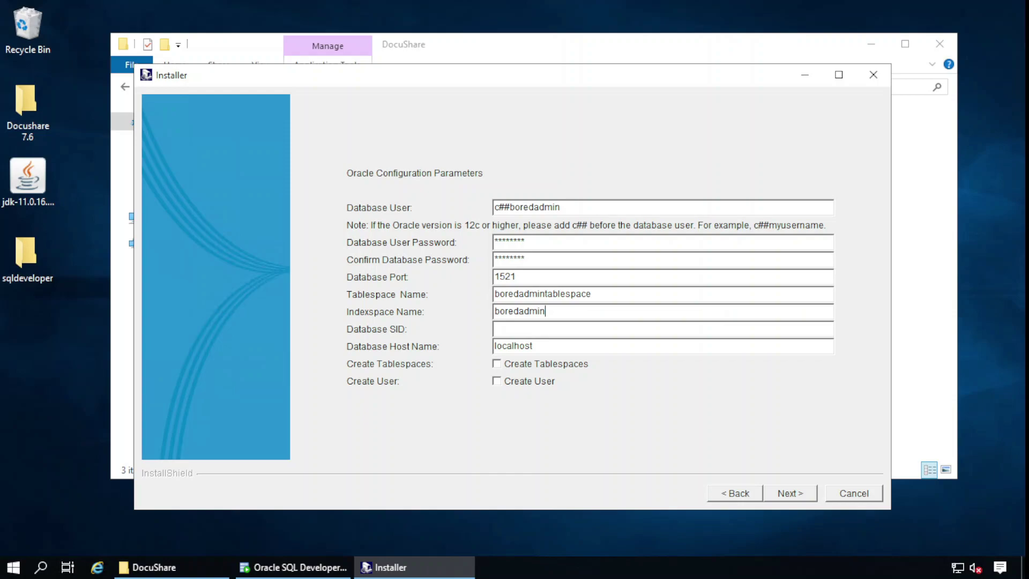
type("indexspa")
type("orcl")
key("Tab")
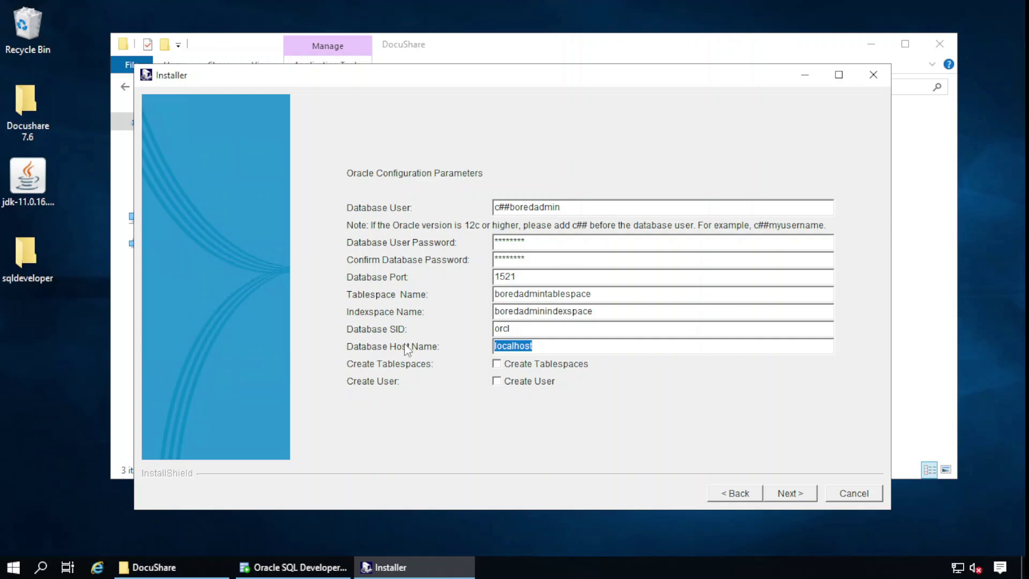
type("d")
type("uhsarte")
key("BackSpace")
key("BackSpace")
key("BackSpace")
key("BackSpace")
type("haredemo")
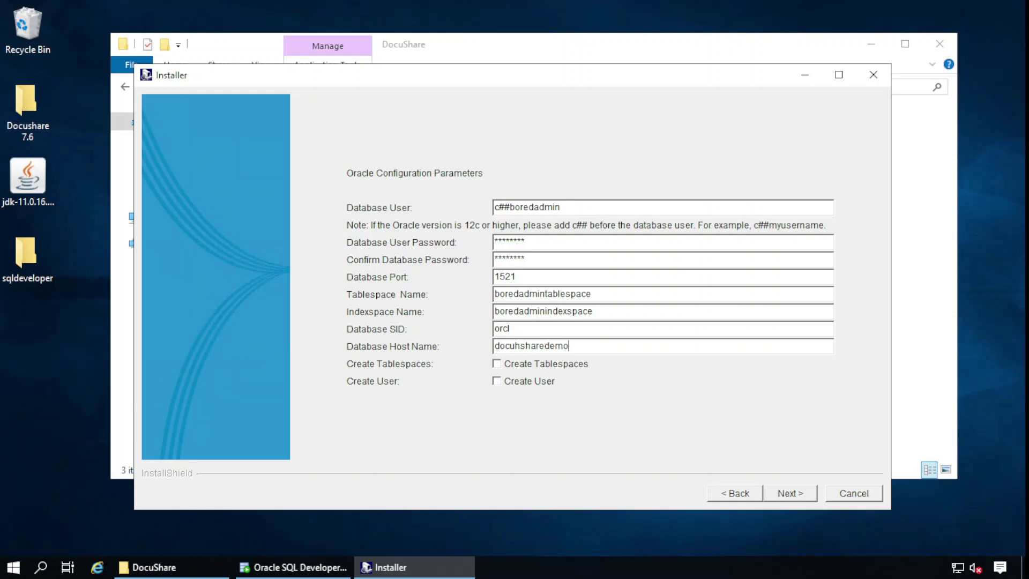
left_click(532, 369)
left_click(788, 493)
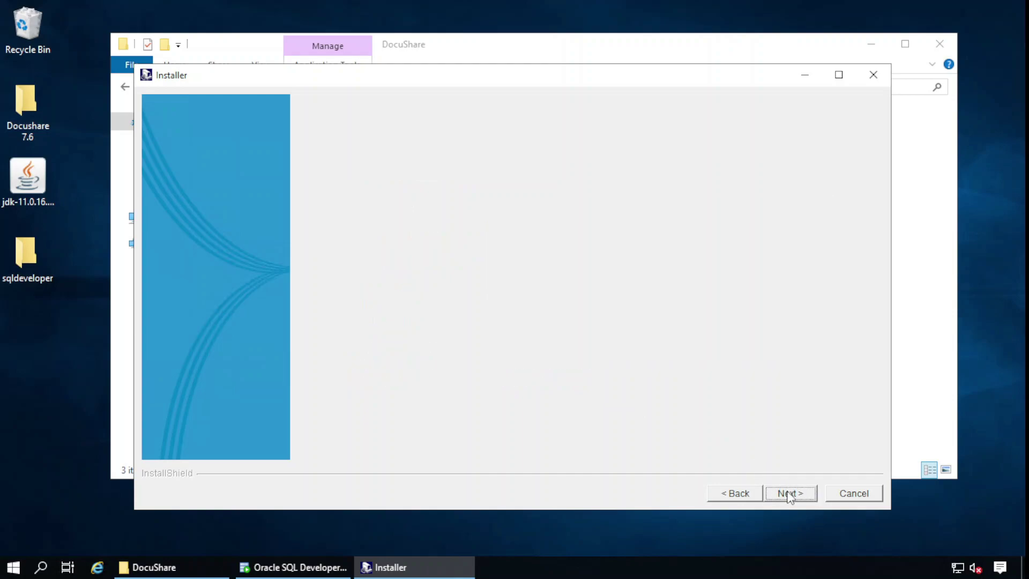
Enter 'sys as sysdba' with its password confirmed, then bring the DocuShare folder window forward
left_click(680, 226)
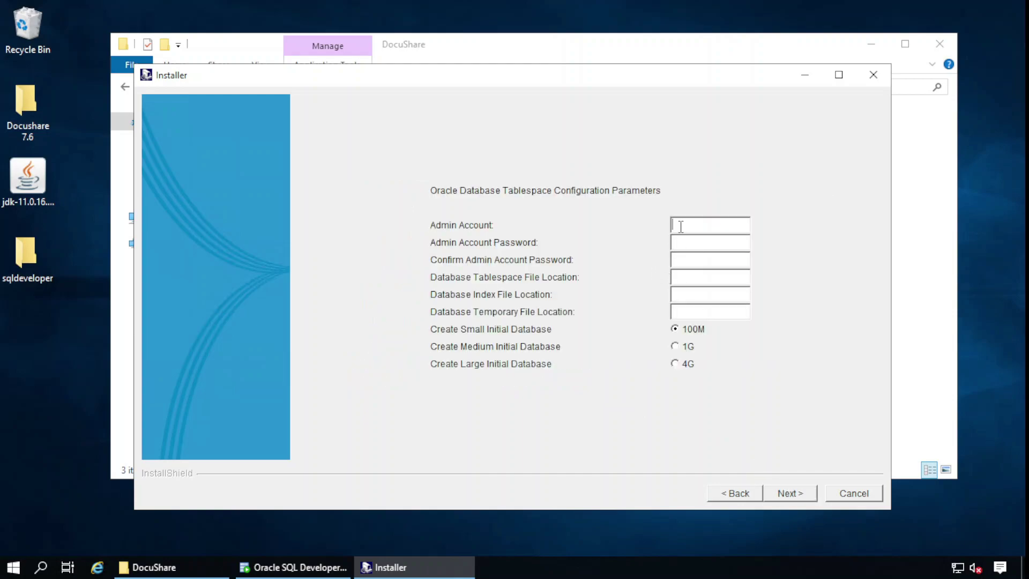
type("sys as sysdba")
left_click(676, 243)
type("********")
left_click(710, 260)
type("********")
left_click(207, 567)
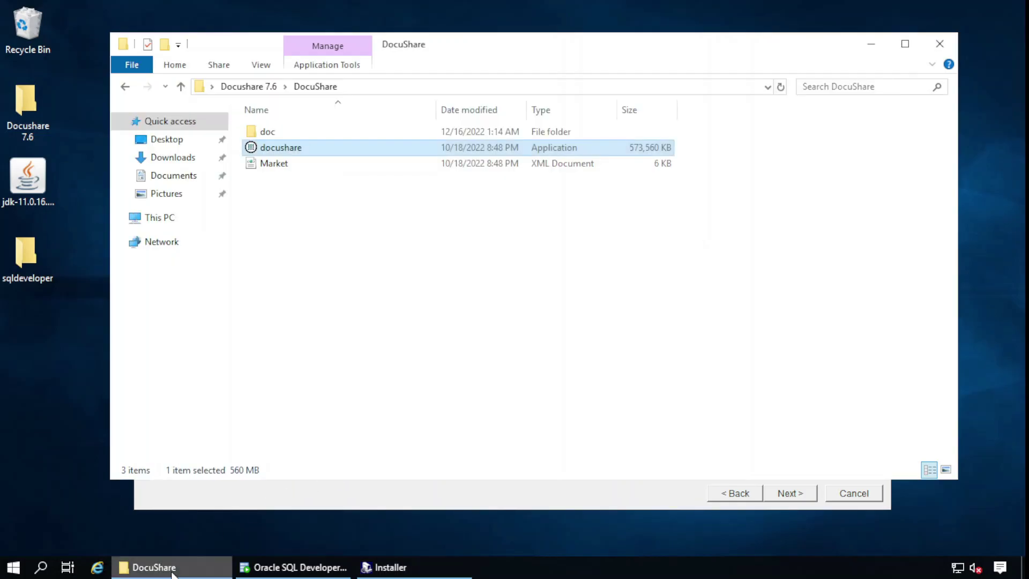
Browse File Explorer to C:\app\Administrator\oradata
left_click(161, 217)
left_click(541, 282)
double_click(541, 281)
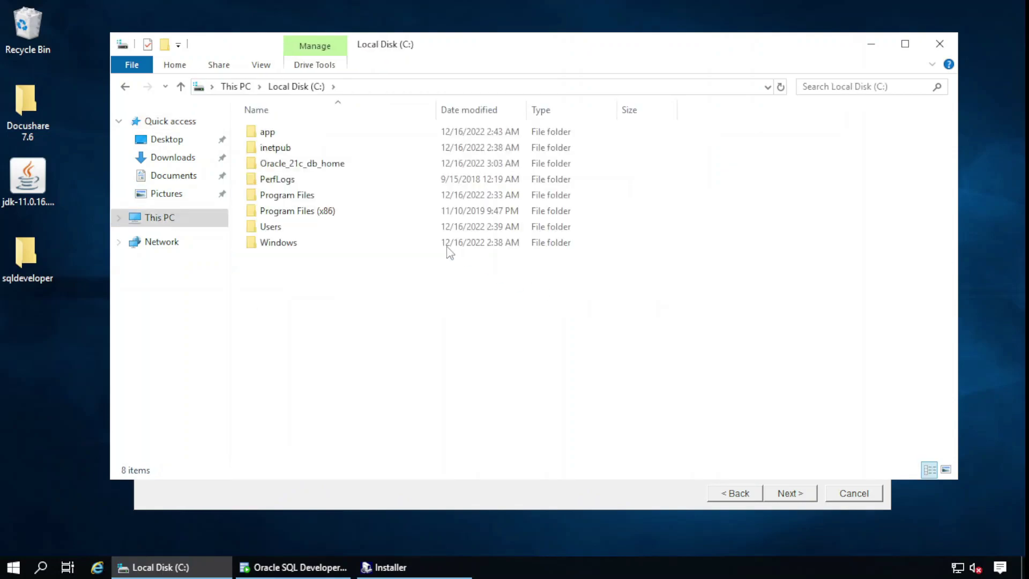
left_click(270, 132)
double_click(269, 132)
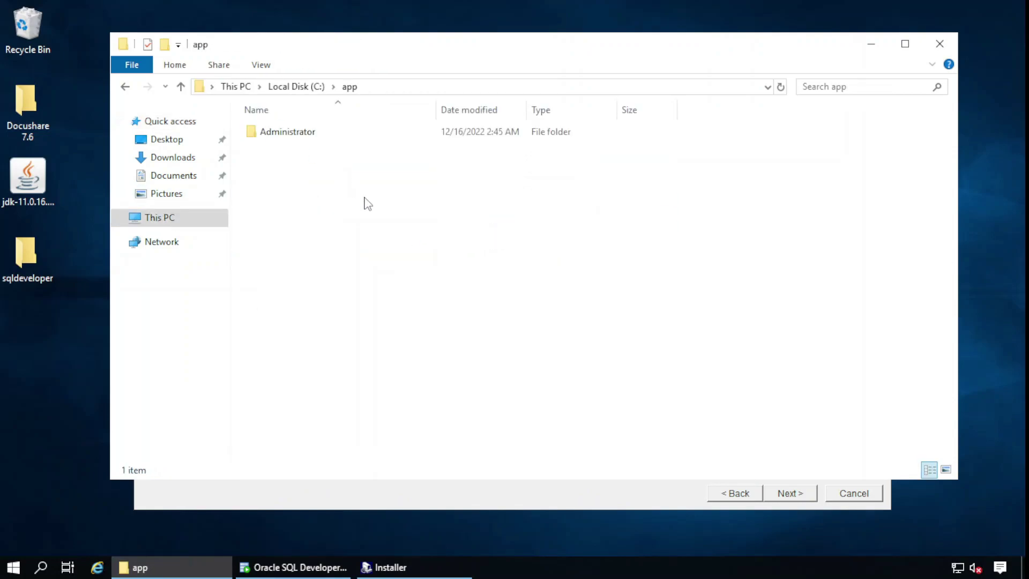
double_click(306, 136)
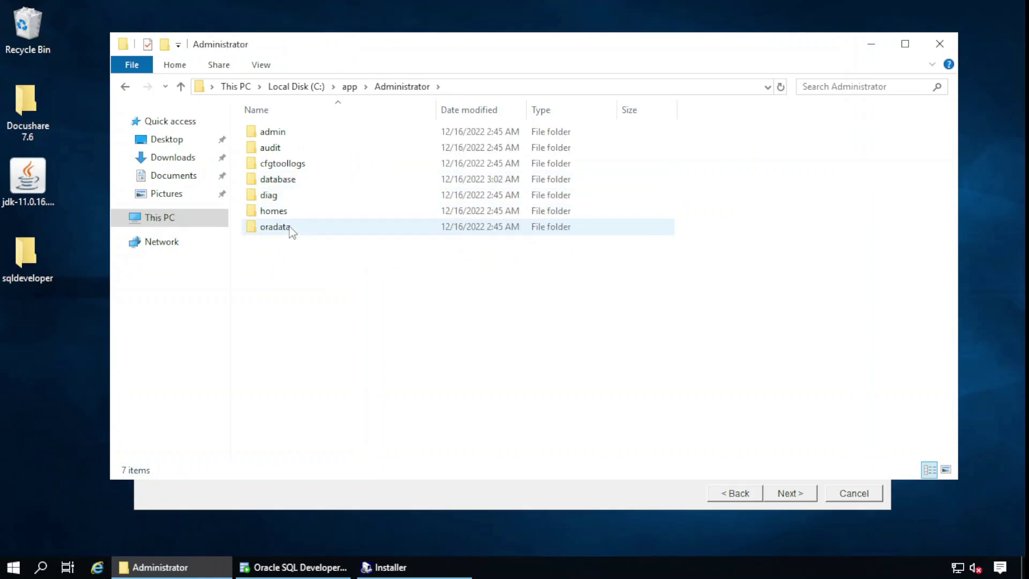
double_click(300, 226)
Create a new folder named Docushare in oradata and copy its full path
right_click(312, 266)
mouse_move(386, 447)
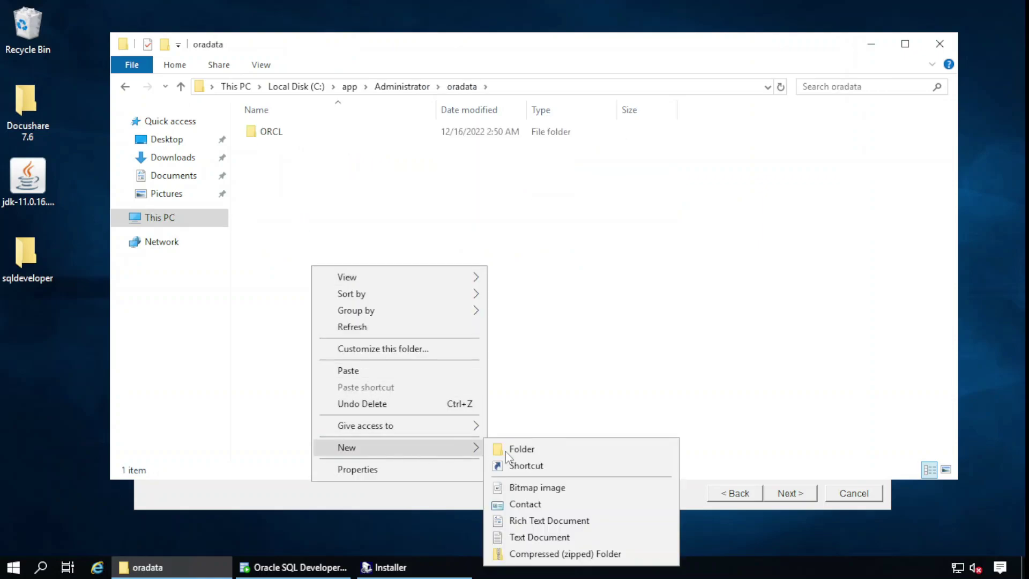
left_click(542, 447)
type("Docushare")
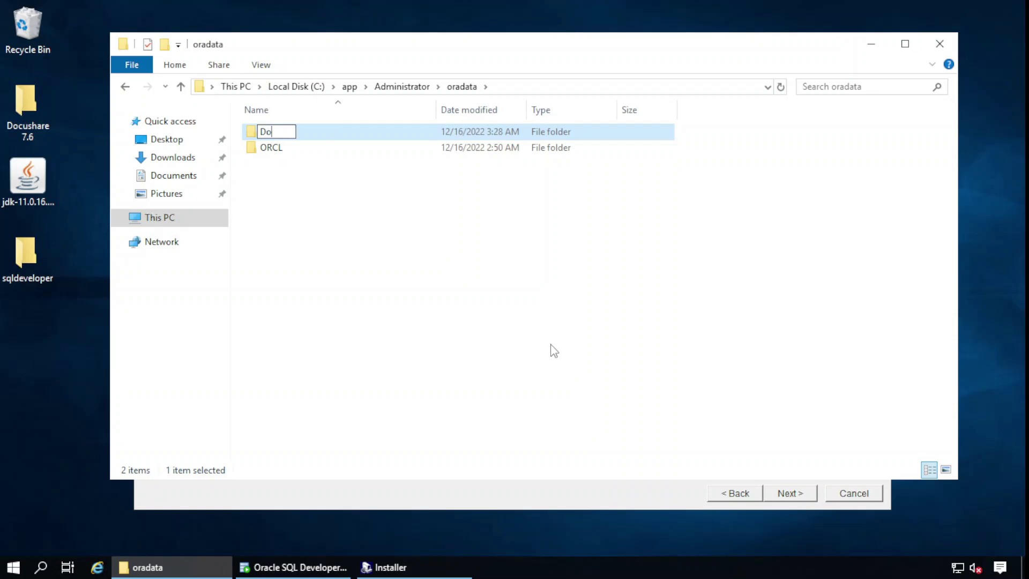
key("Return")
key("Return")
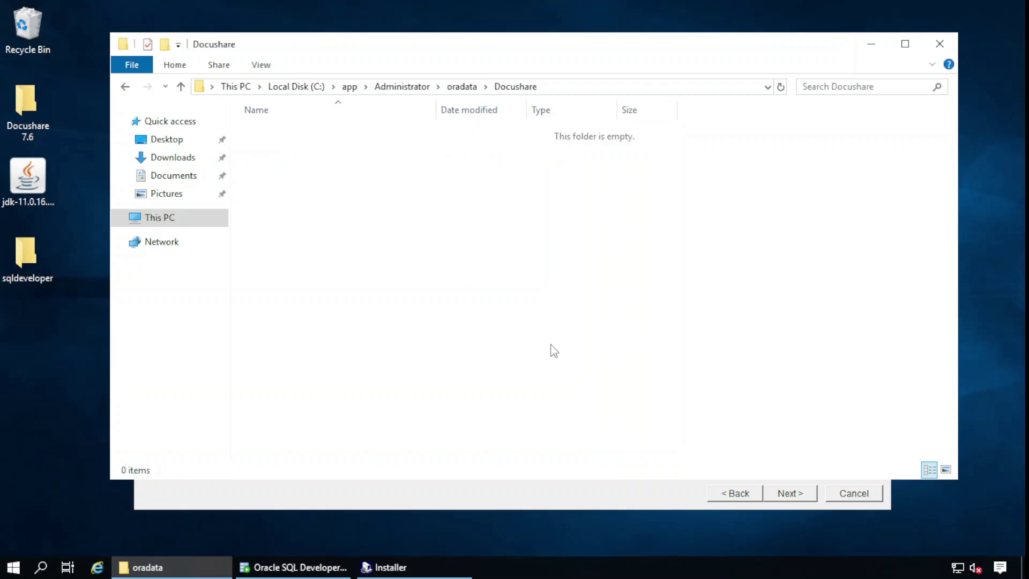
left_click(588, 87)
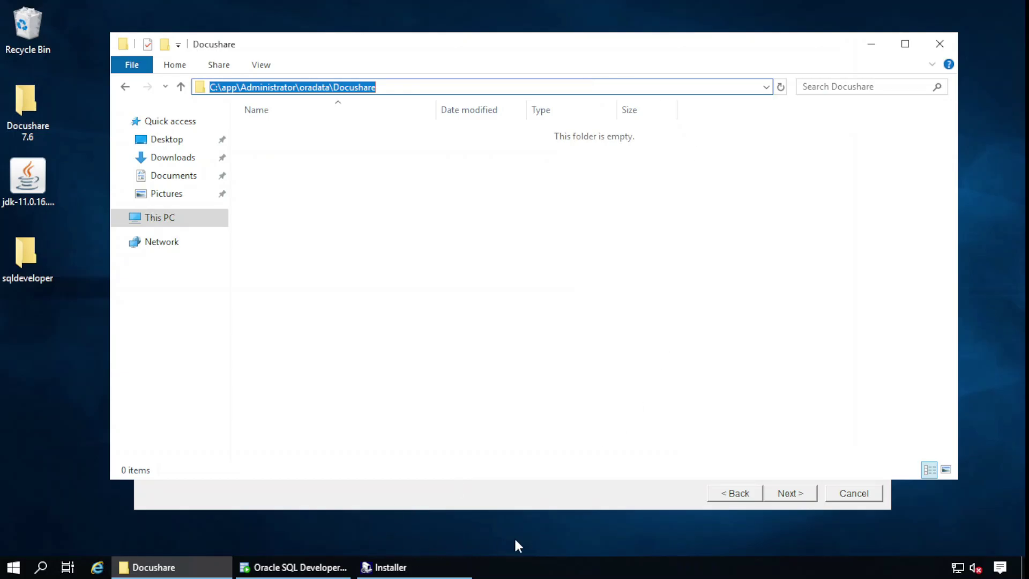
left_click(437, 572)
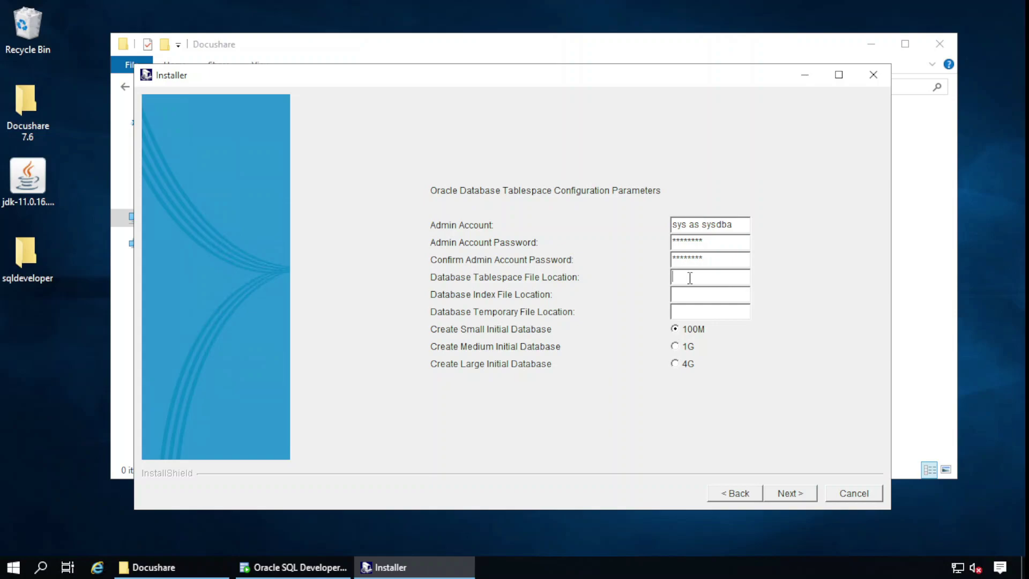
Point the database files to boredadmintablespace.dbf, boredadminindexspace.dbf and boredadmintemp.dbf in the Docushare folder
key("ctrl+v")
type("\\")
type("boredadmi")
type("n")
type("tab")
type("lespace.")
type("dbf")
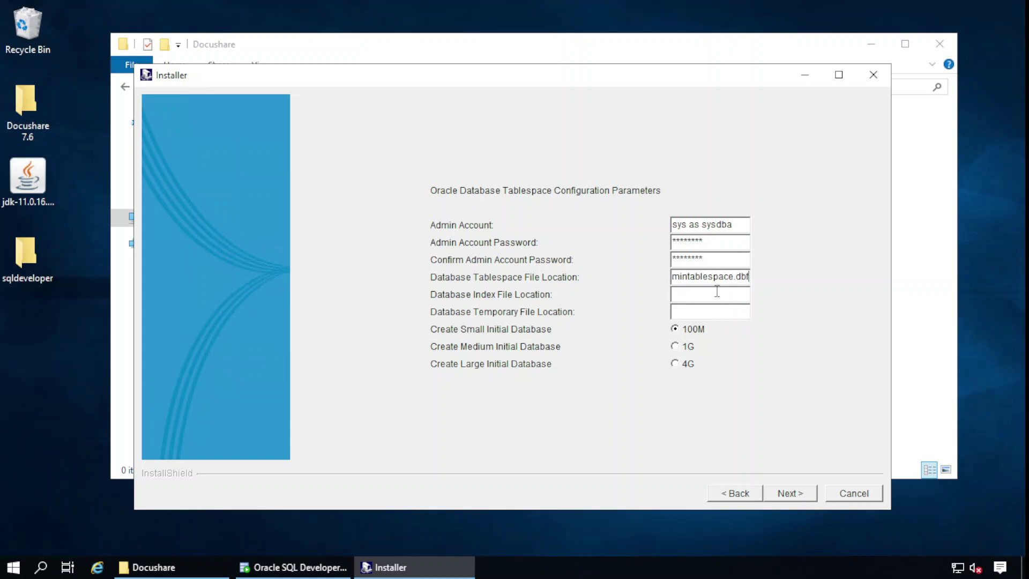
left_click(717, 294)
key("ctrl+v")
type("\\")
type("bo")
type("redadmini")
type("ndexspace")
type(".db")
type("f")
key("ctrl+v")
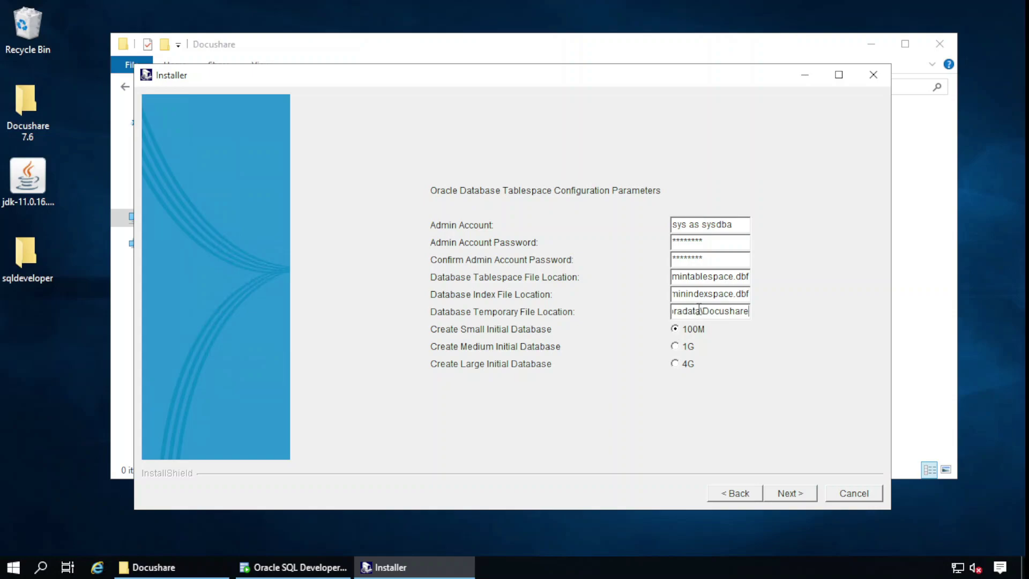
type("\\")
type("boredadmin")
type("temp")
type(".dbf")
left_click(786, 493)
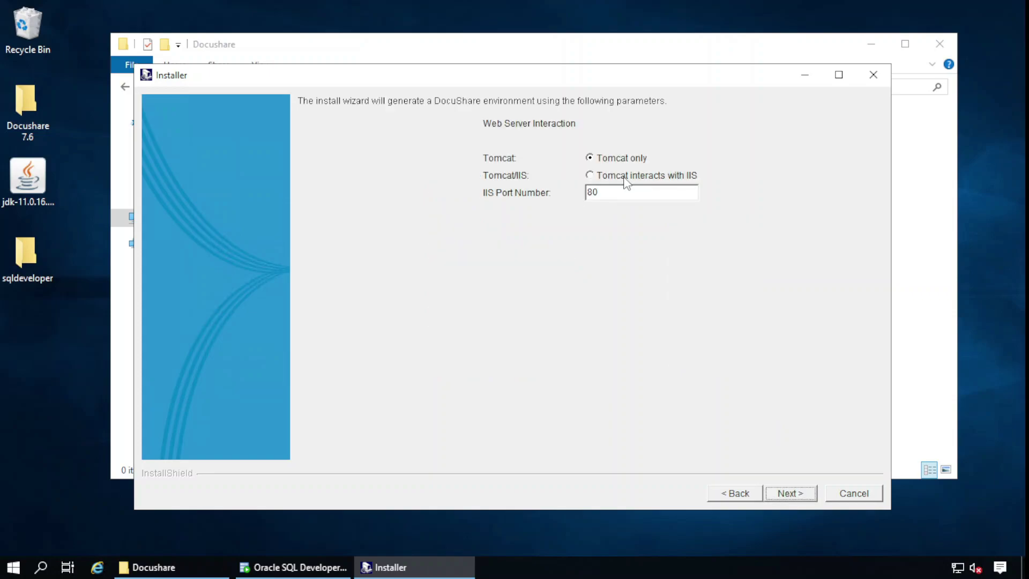
Have Tomcat interact with IIS and dismiss the not-fully-qualified hostname warning
left_click(626, 179)
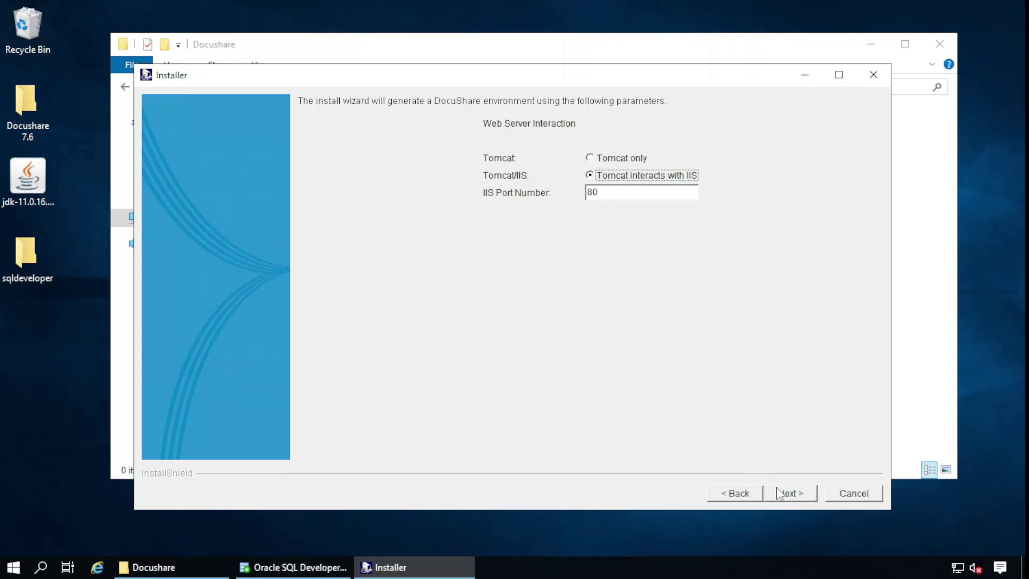
left_click(786, 493)
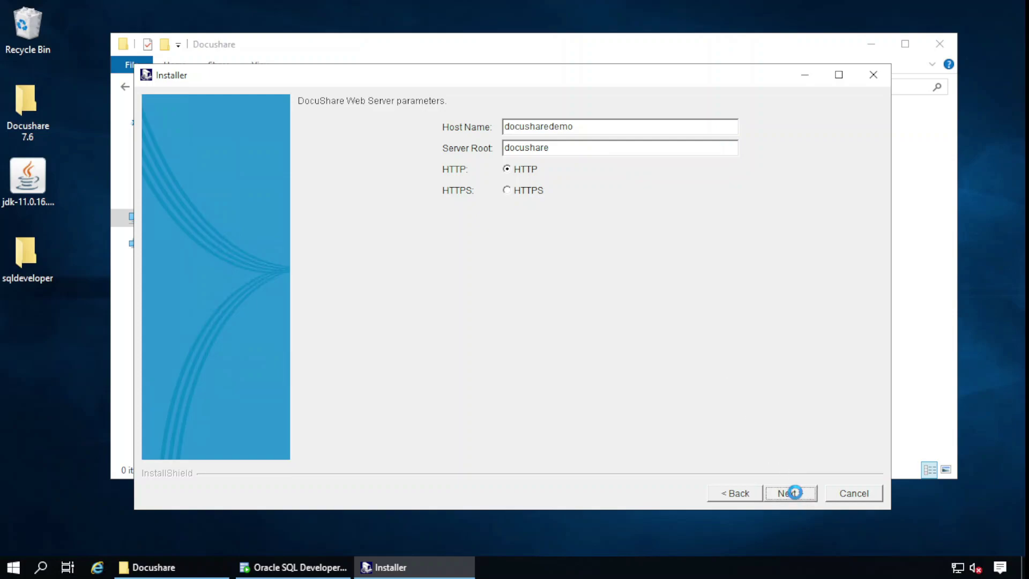
left_click(790, 492)
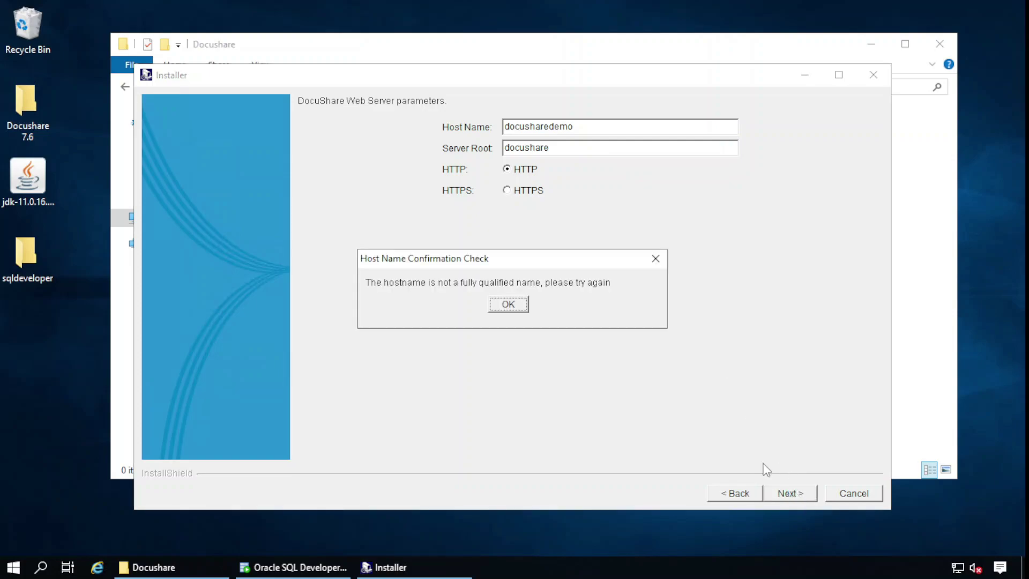
left_click(507, 304)
Change the web server host name to 127.0.0.1 and choose to install the DocuShare Windows Service
left_click_drag(583, 126, 455, 118)
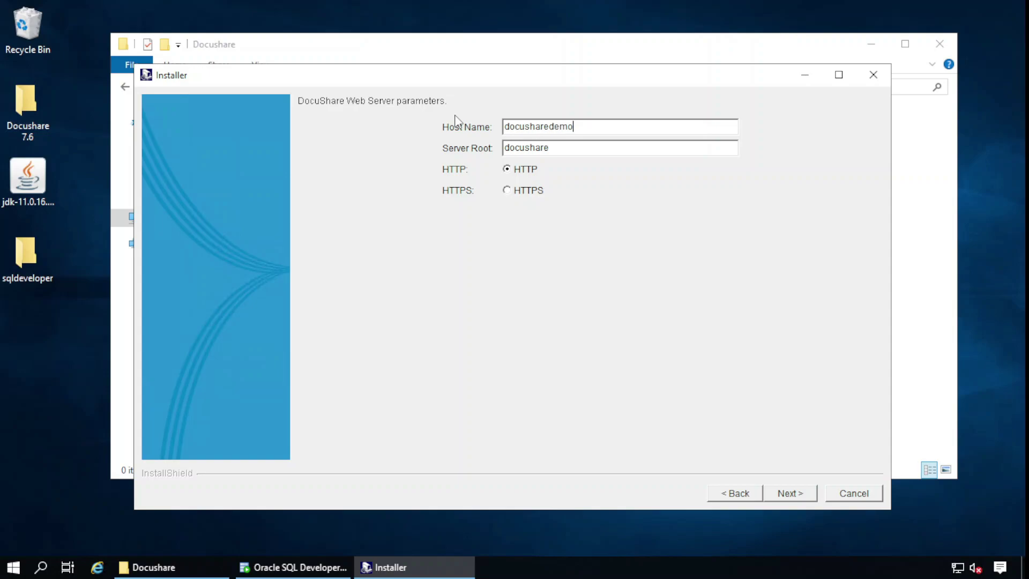
type("127.0.0.1")
left_click(789, 494)
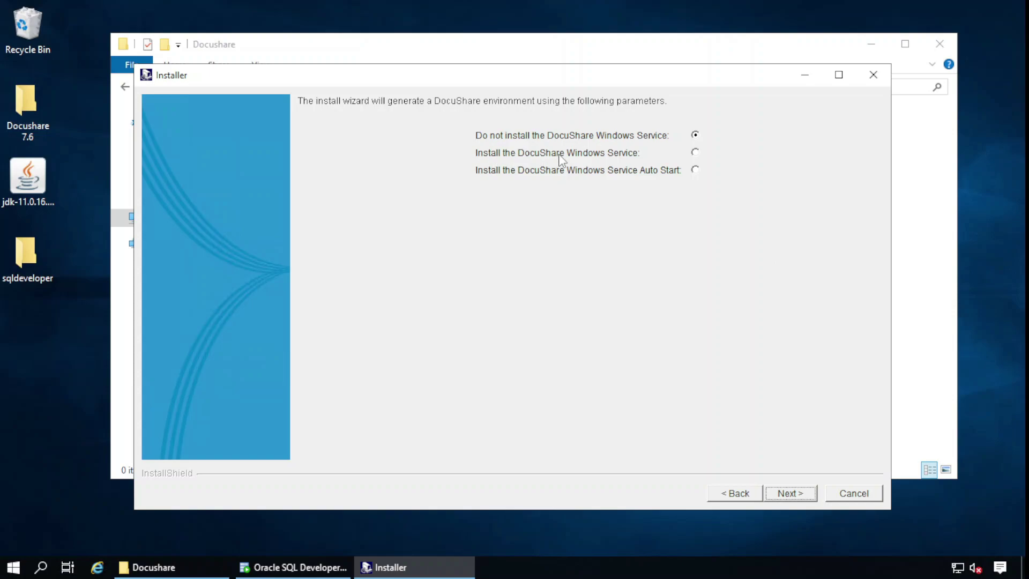
left_click(695, 152)
left_click(795, 493)
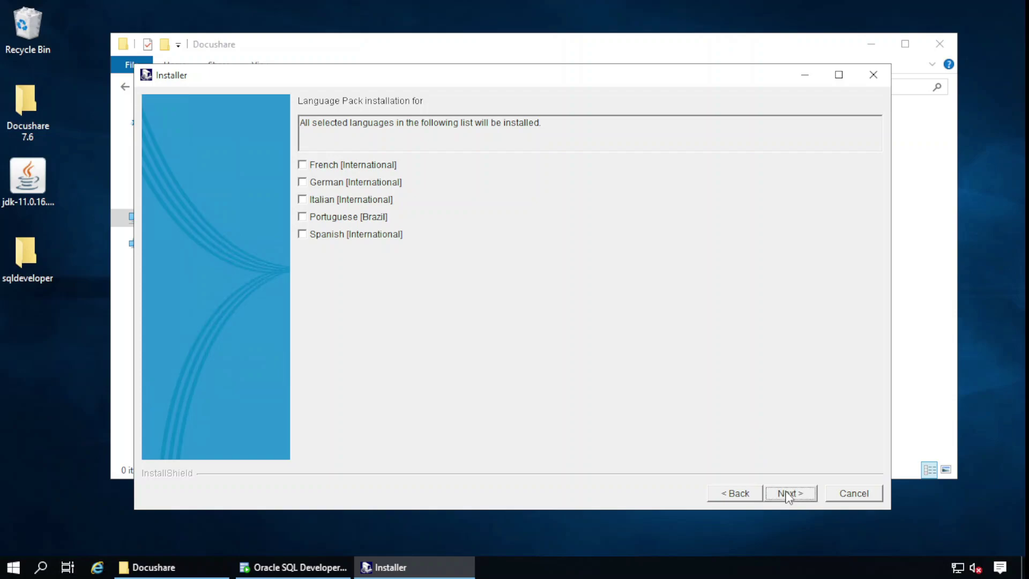
Skip the language packs, run the installation, and close the wizard with Finish
left_click(787, 493)
left_click(787, 496)
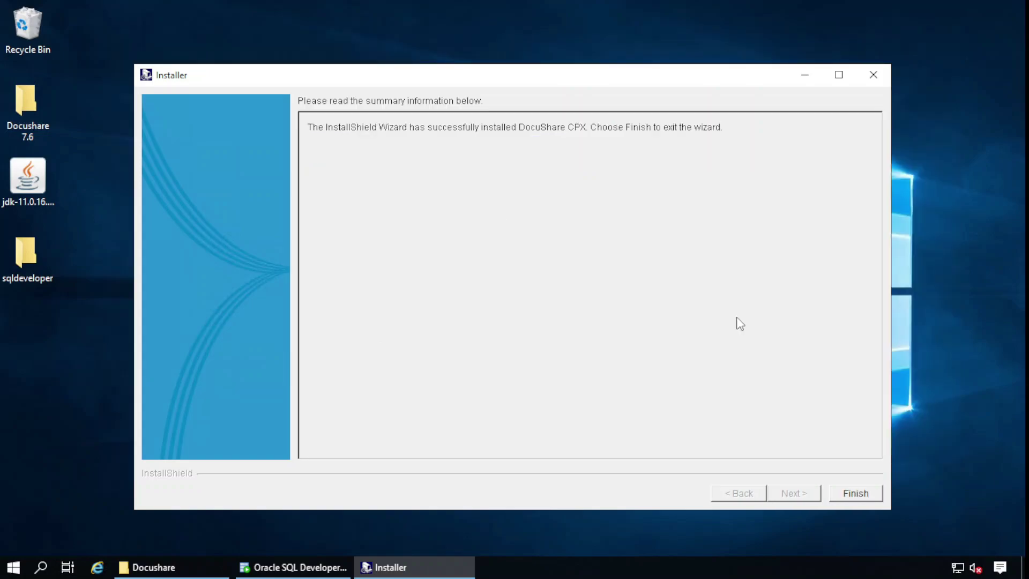
left_click(856, 492)
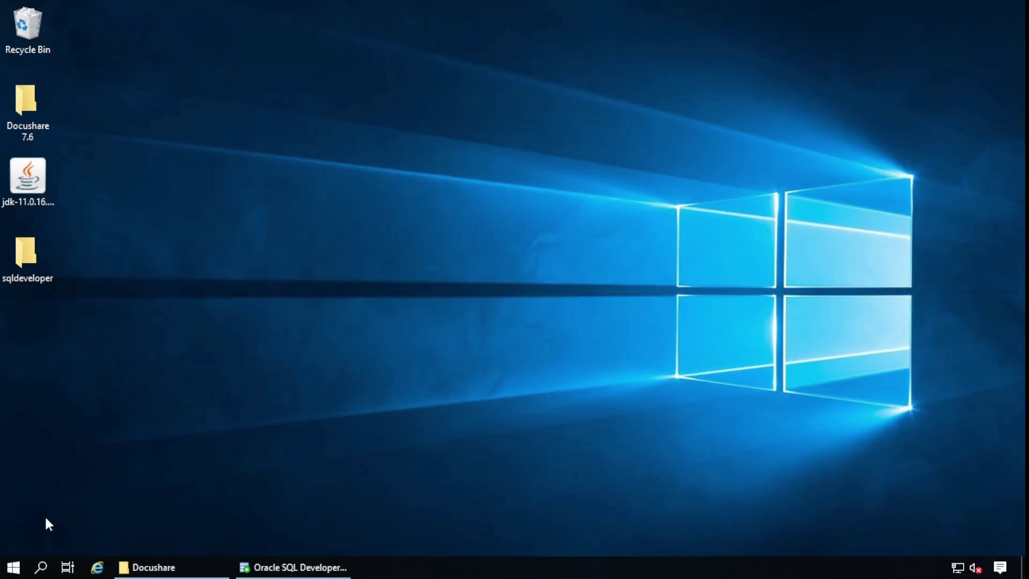
Launch Command Prompt as administrator from the Start menu
left_click(14, 567)
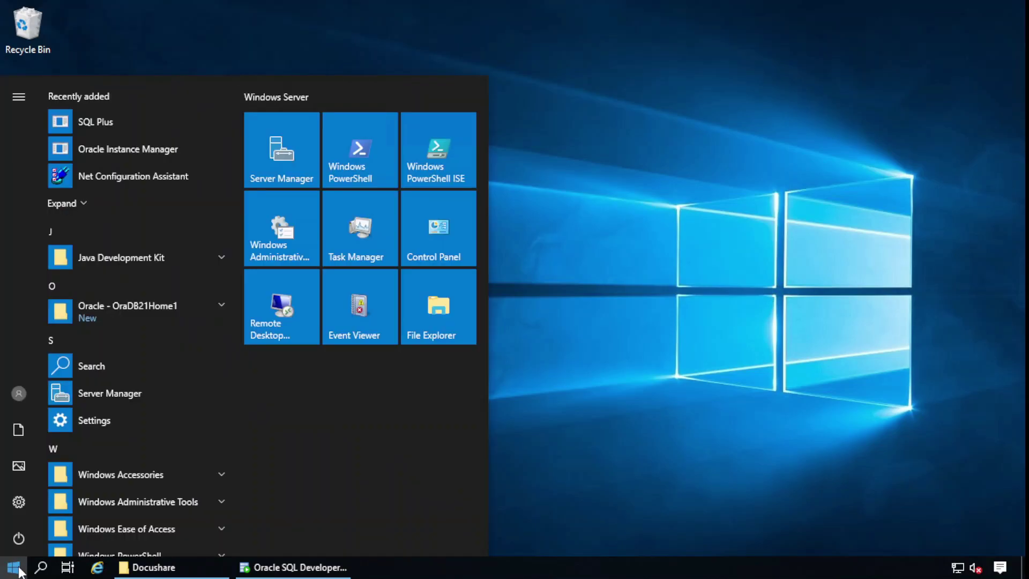
type("cmd")
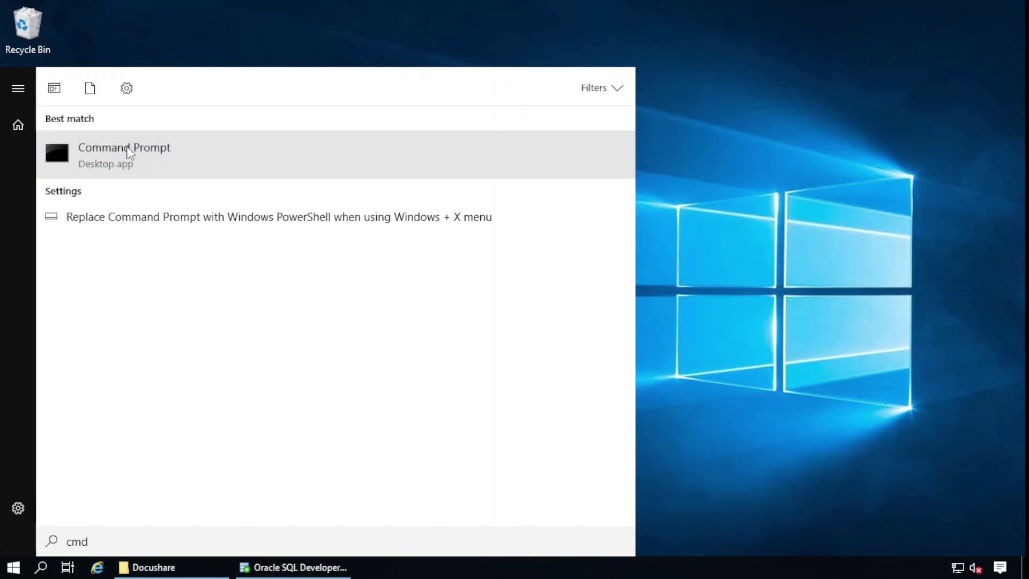
right_click(129, 152)
left_click(167, 165)
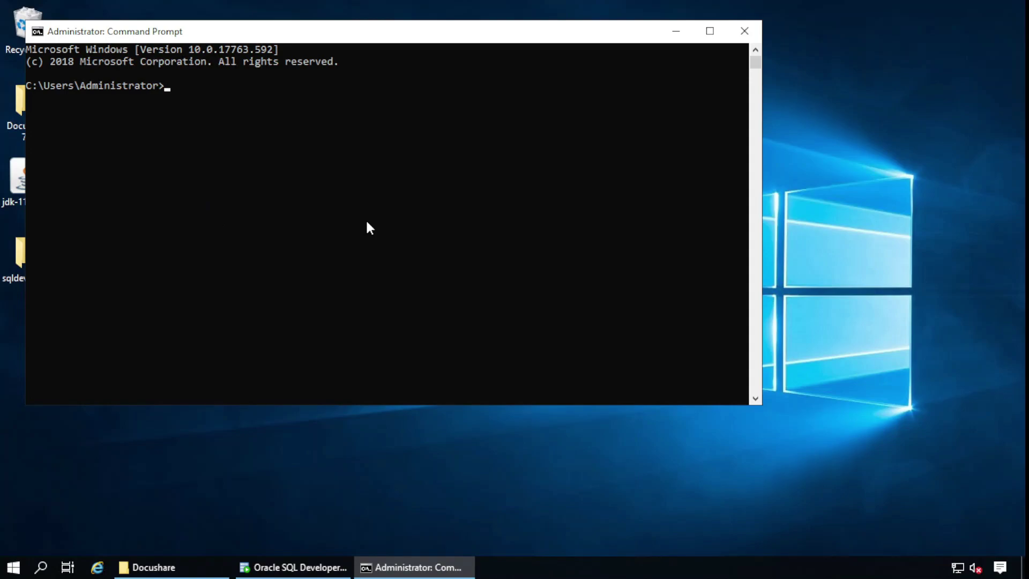
Enter cd c:\Xerox\Docushare\bin using Tab completion
type("cd c:\\Xero")
type("x")
key("Tab")
type("\\D")
key("Tab")
type("\\b")
key("Tab")
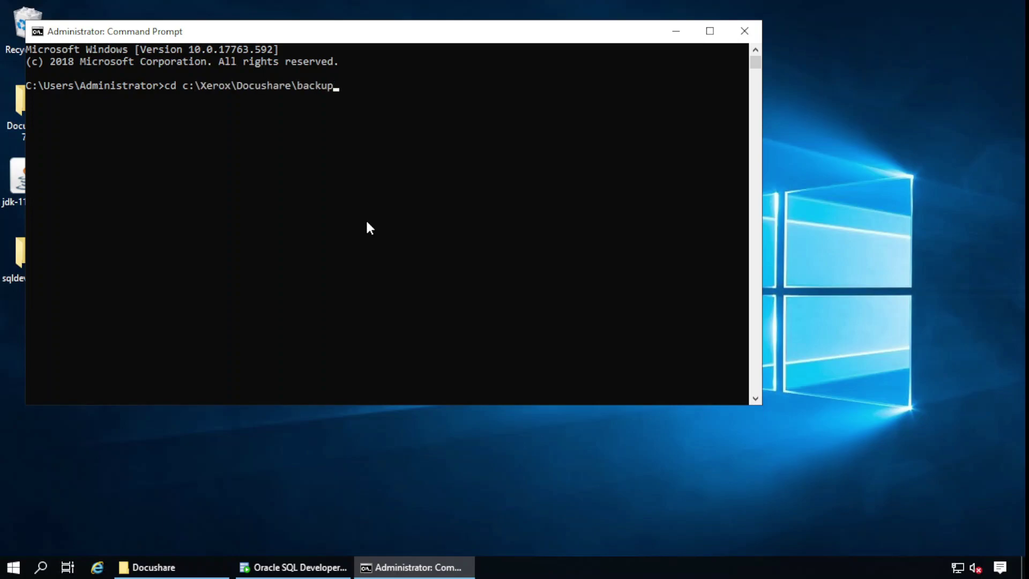
key("Tab")
Move into the bin folder and run dssetup.bat, widening the command window
key("Return")
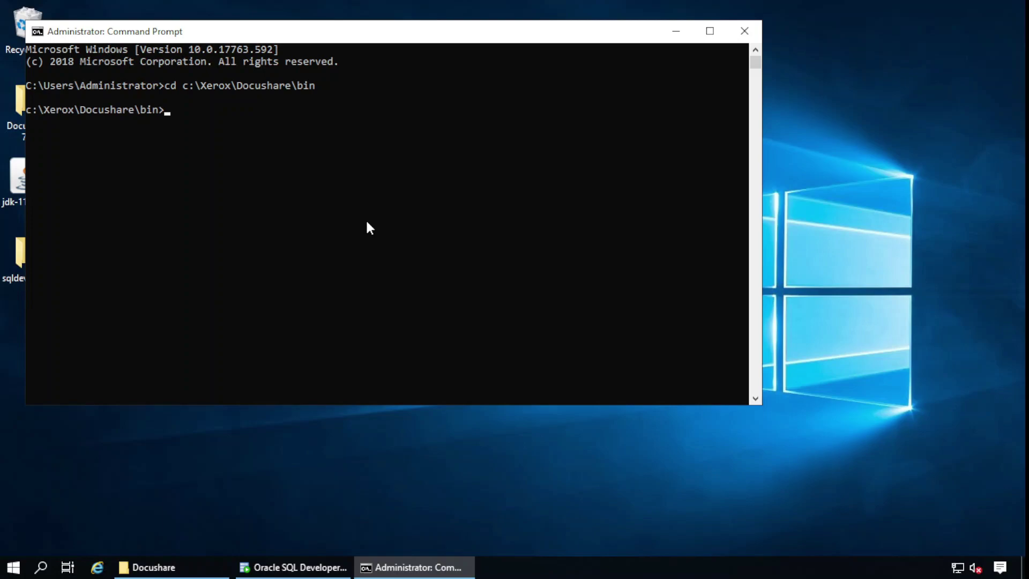
type("dsse")
key("Tab")
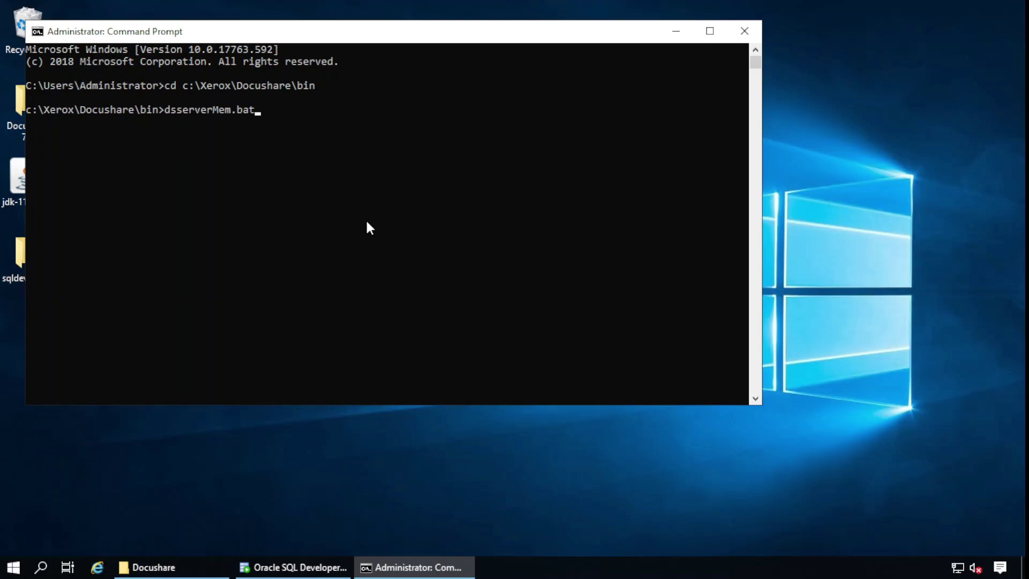
key("Tab")
key("Tab")
key("Tab")
key("Return")
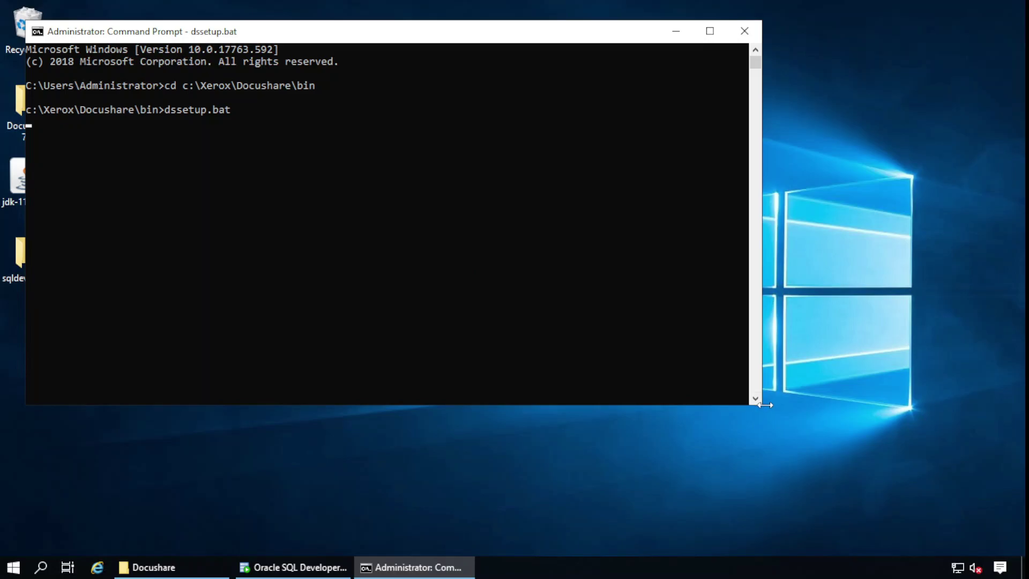
left_click_drag(761, 403, 804, 467)
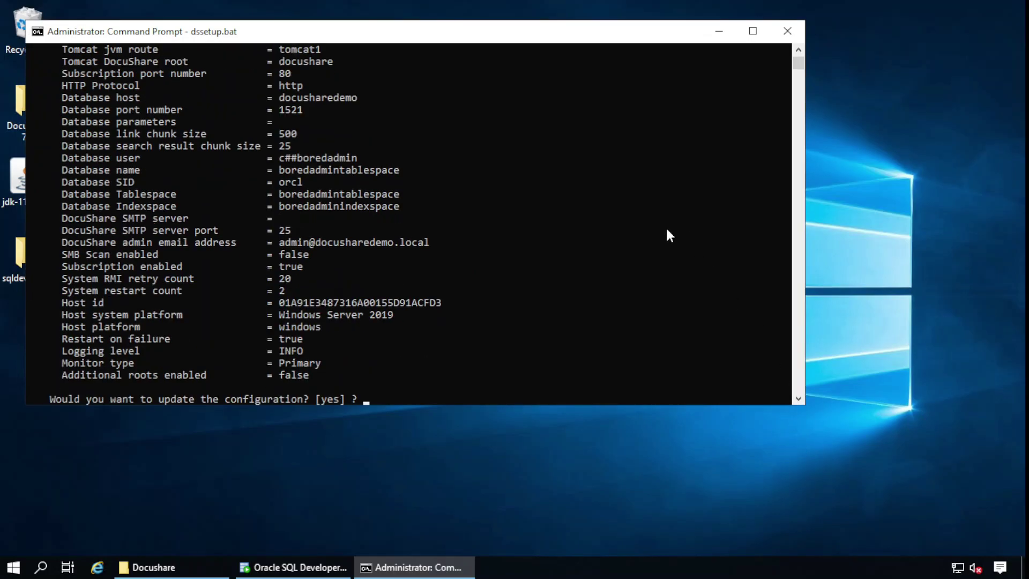
Agree to update and accept every default setting until the configuration succeeds
scroll(667, 231, "up", 5)
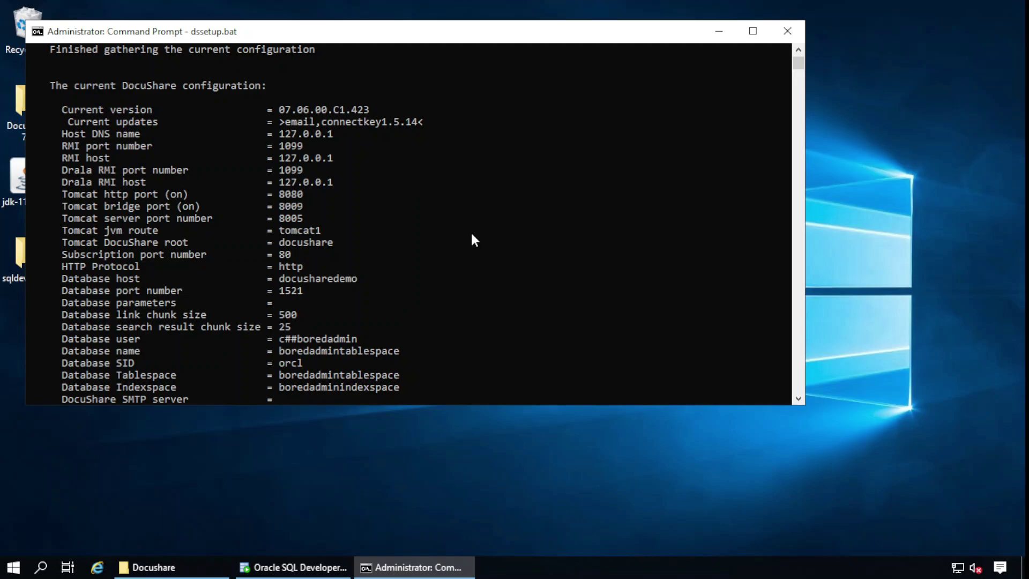
scroll(472, 241, "down", 7)
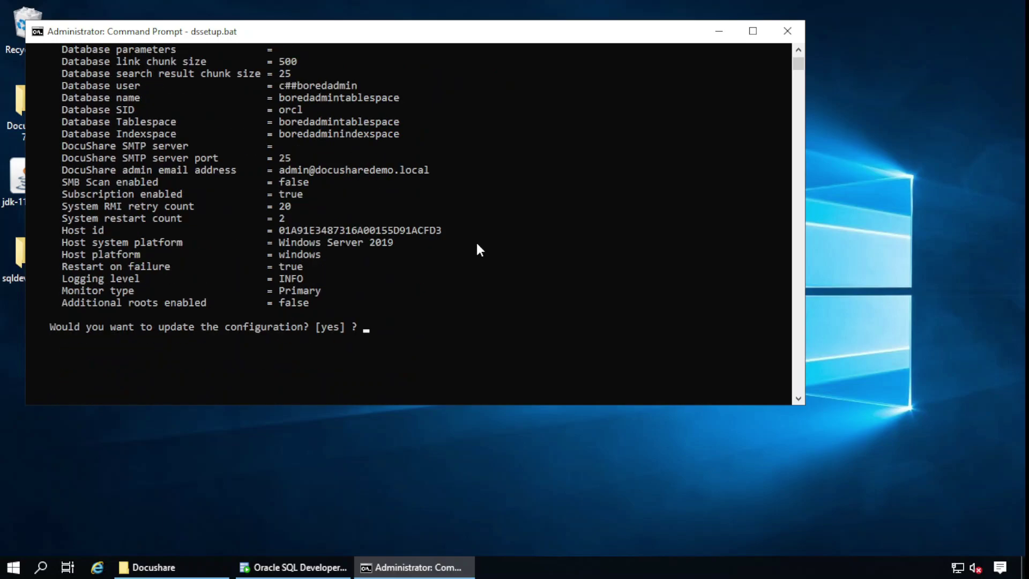
key("Return")
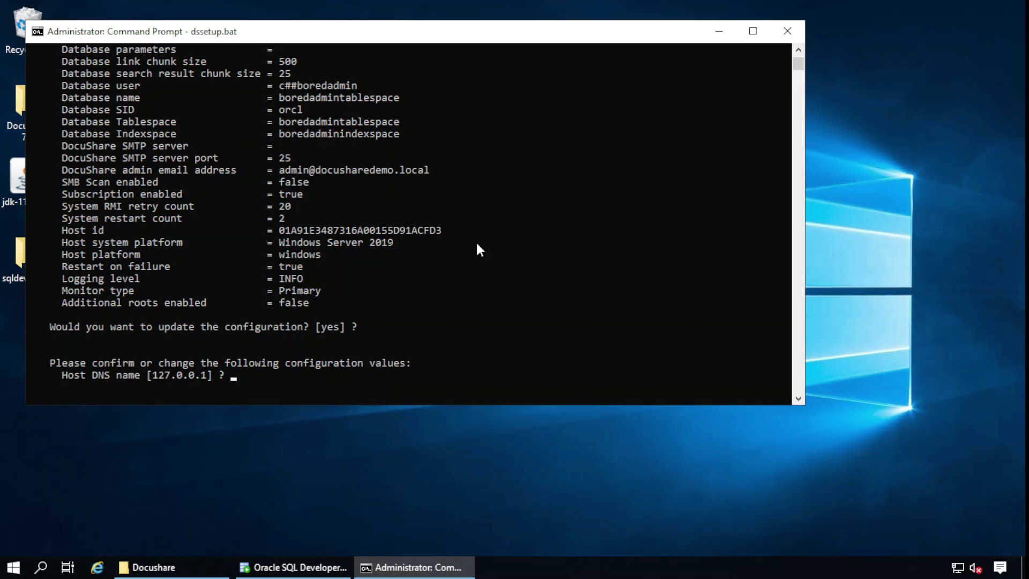
key("Return")
key("Return")
key("Return")
key("Return")
key("Return")
key("Return")
key("Return")
key("Return")
key("Return")
key("Return")
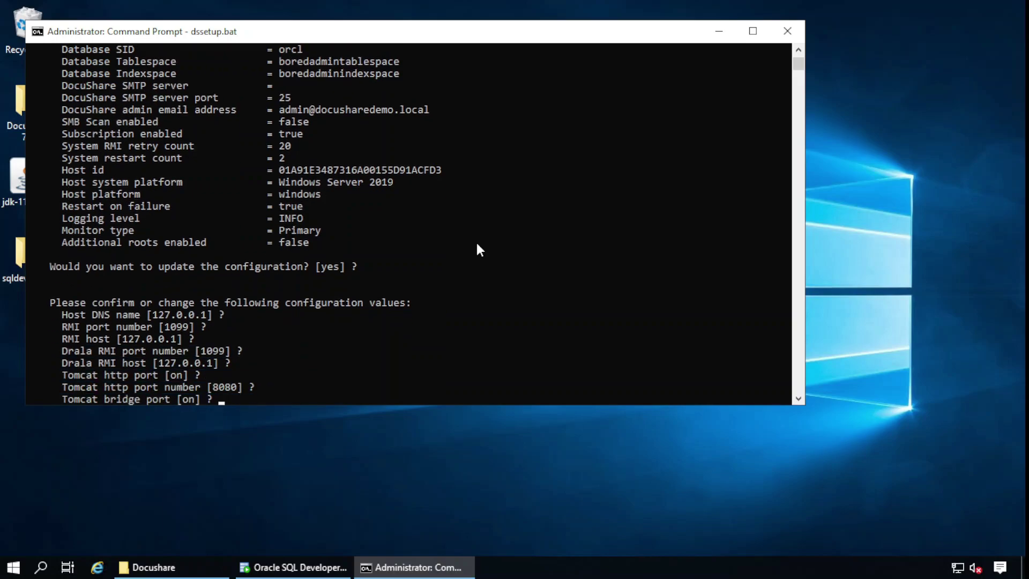
key("Return")
key("Return")
key("Return")
key("Return")
key("Return")
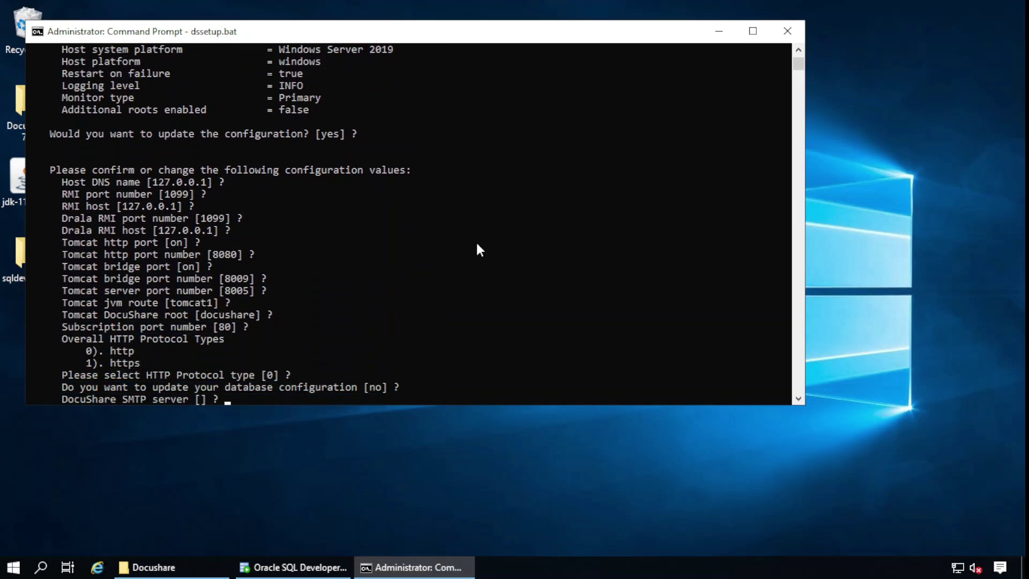
key("Return")
key("Return")
key("Return")
key("Return")
key("Return")
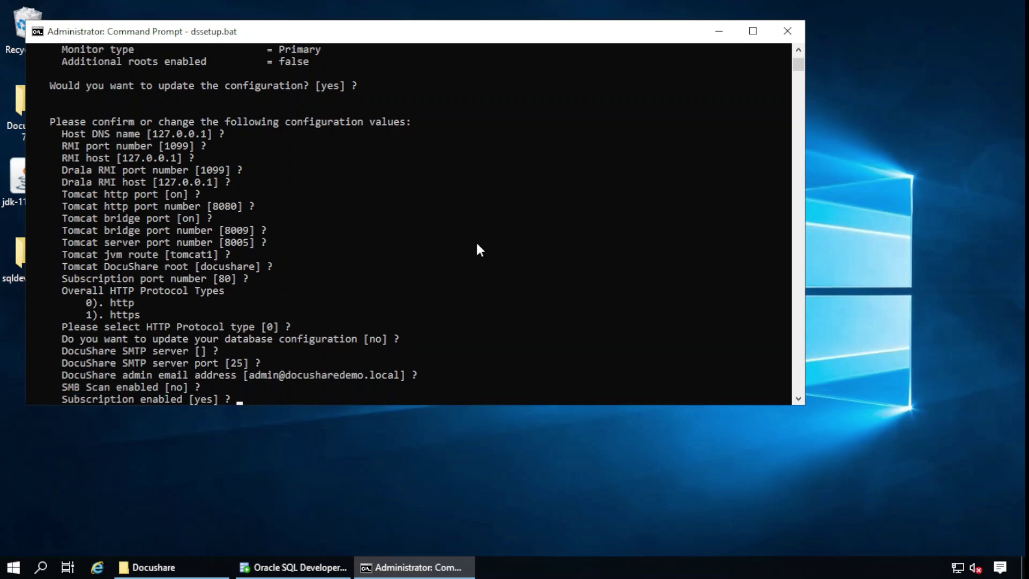
key("Return")
key("Return")
key("Return")
key("Return")
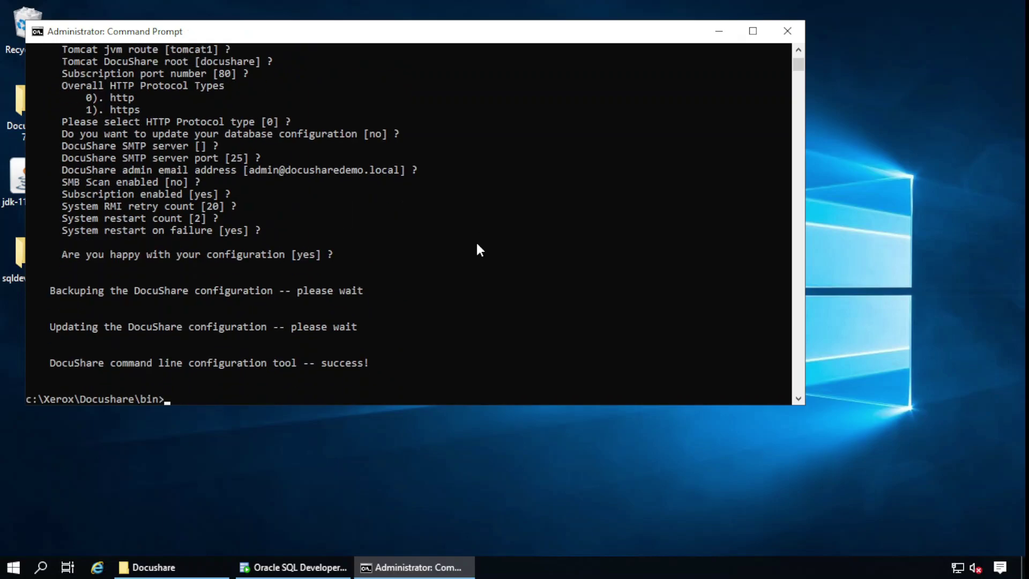
type("start_d")
key("Tab")
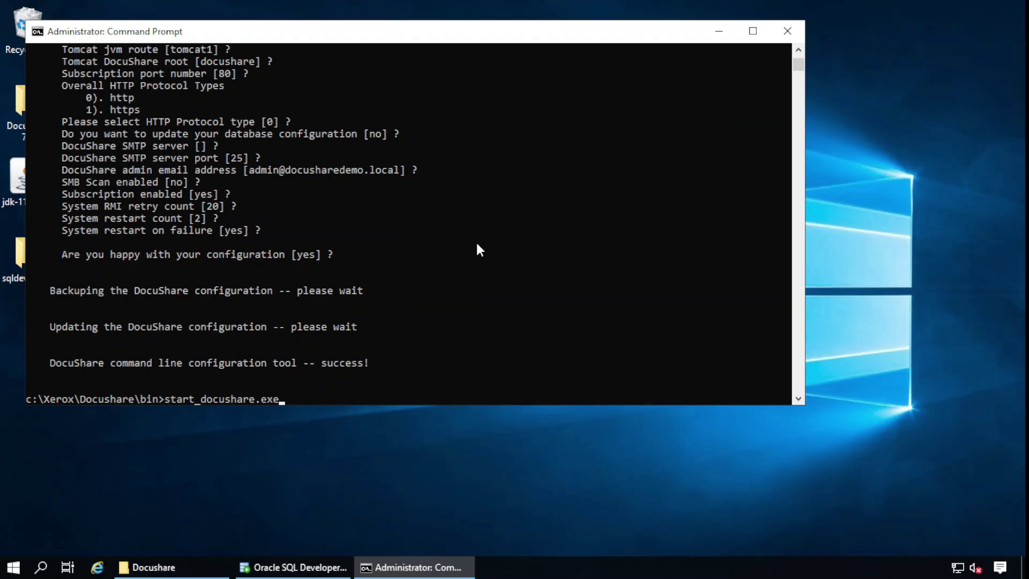
Run start_docushare.exe, then start_docushare.exe console to bring the DocuShare server up
key("Return")
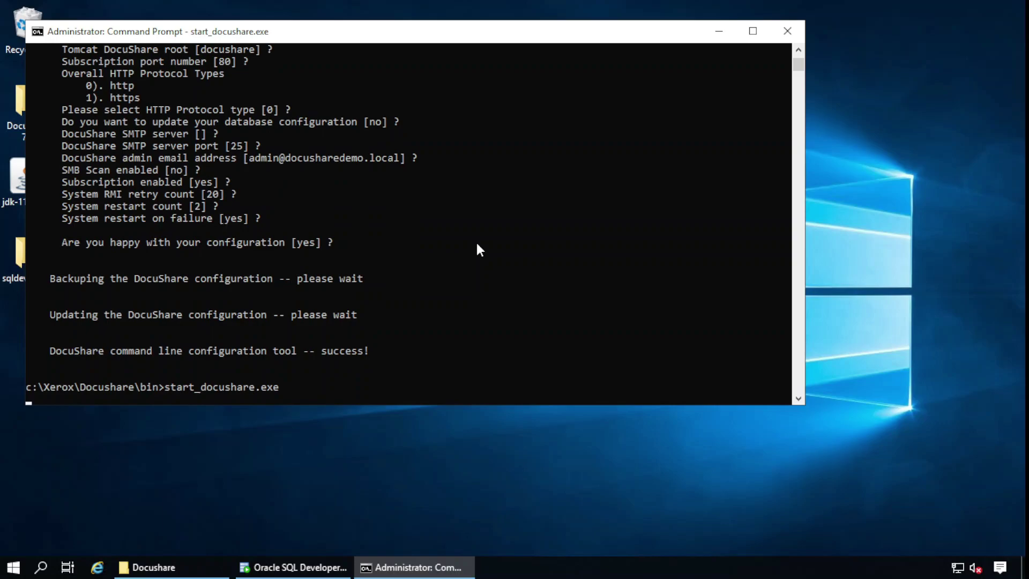
key("Return")
key("Return")
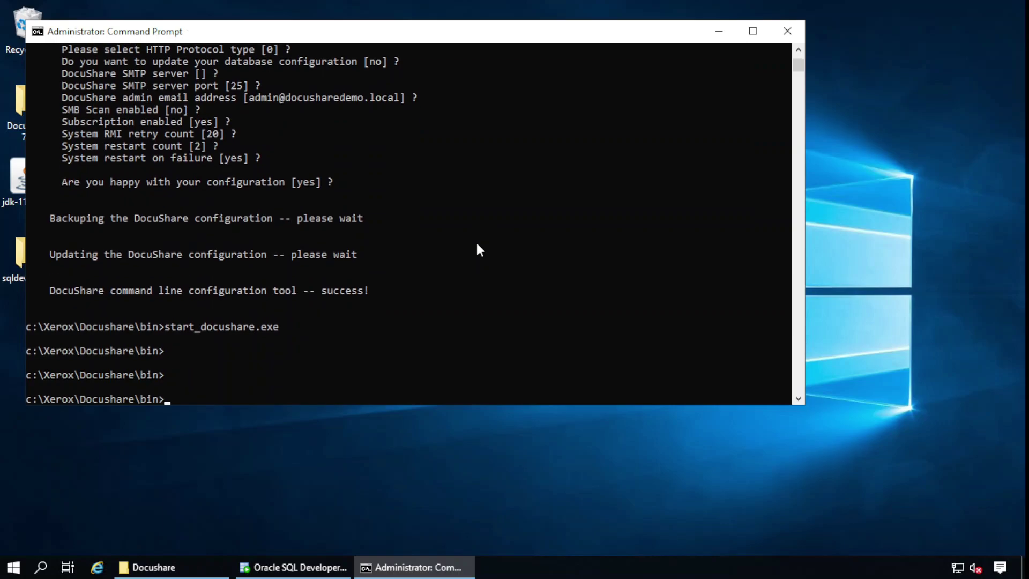
key("Up")
type("cons")
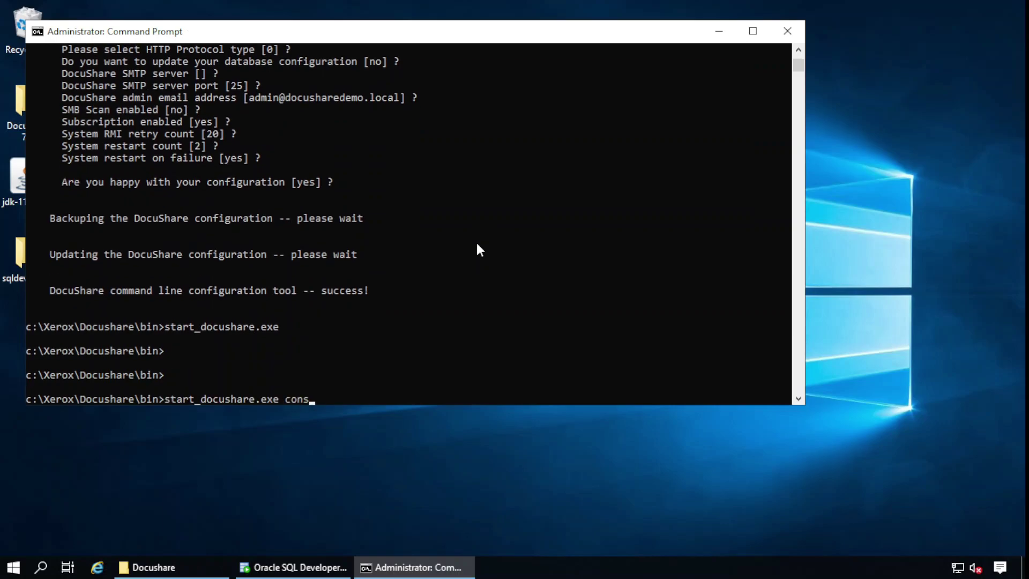
type("ole")
key("Return")
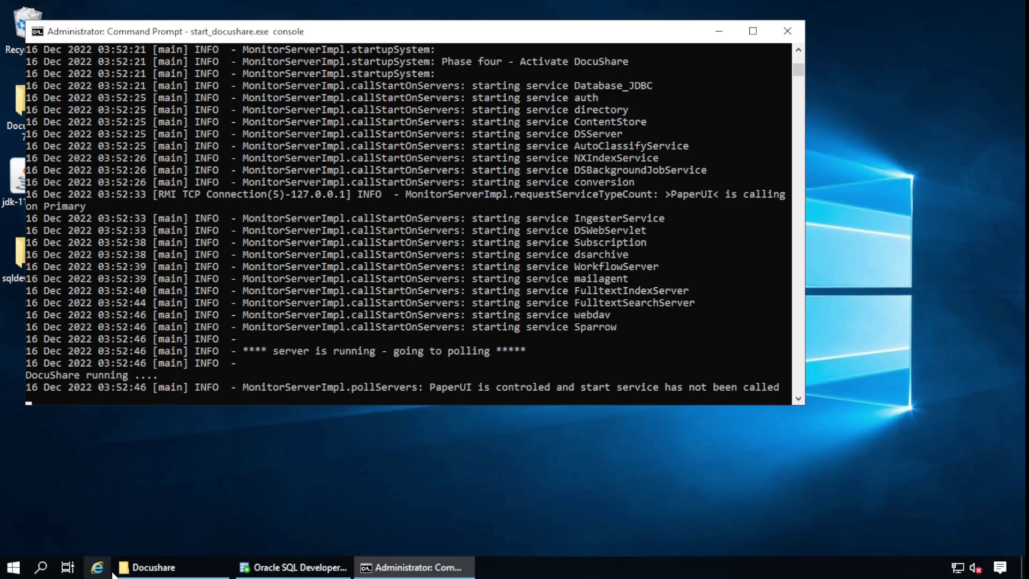
left_click(97, 567)
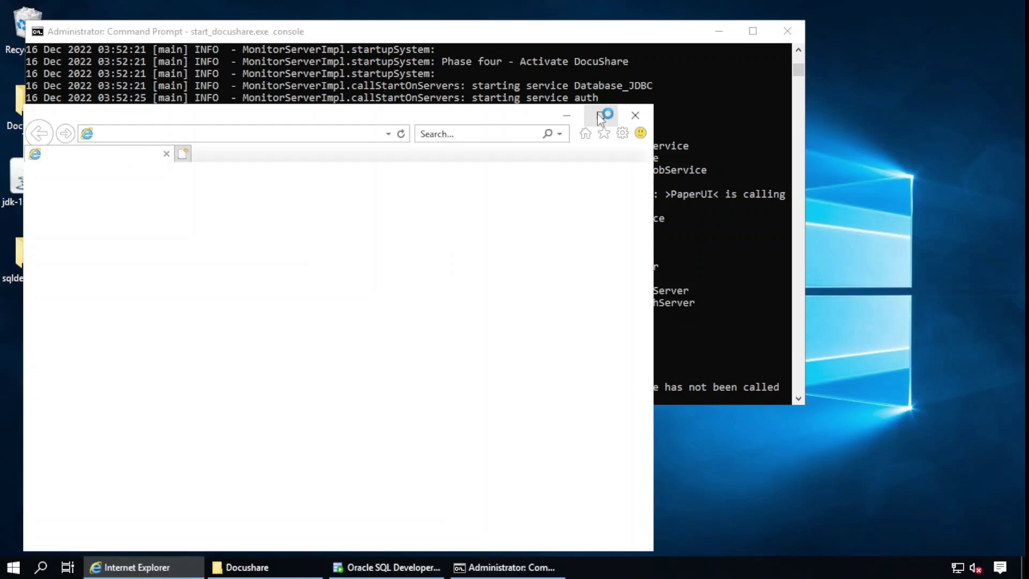
Set IE Enhanced Security Configuration to Off for Administrators and Users under Local Server
left_click(598, 114)
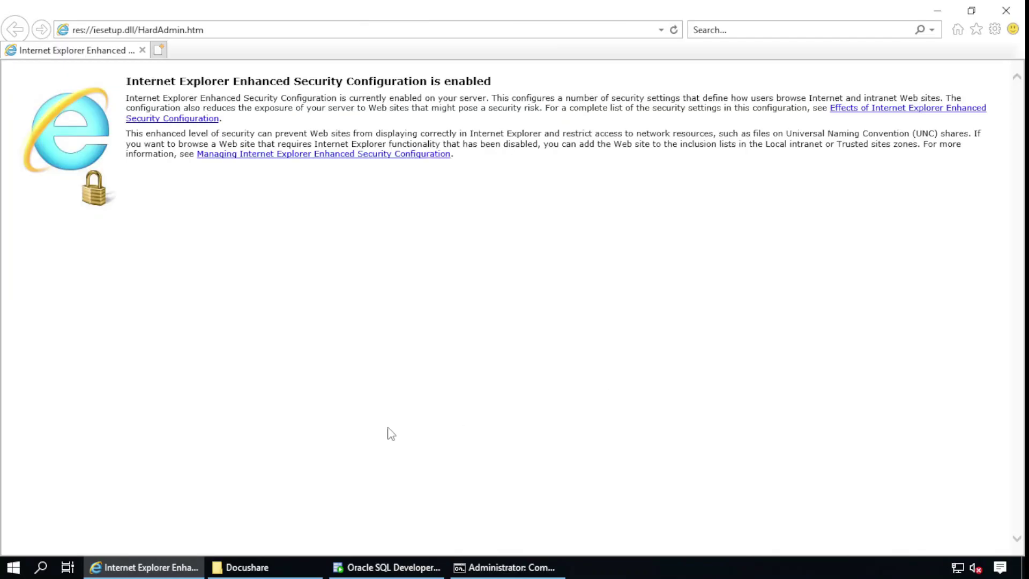
left_click(12, 569)
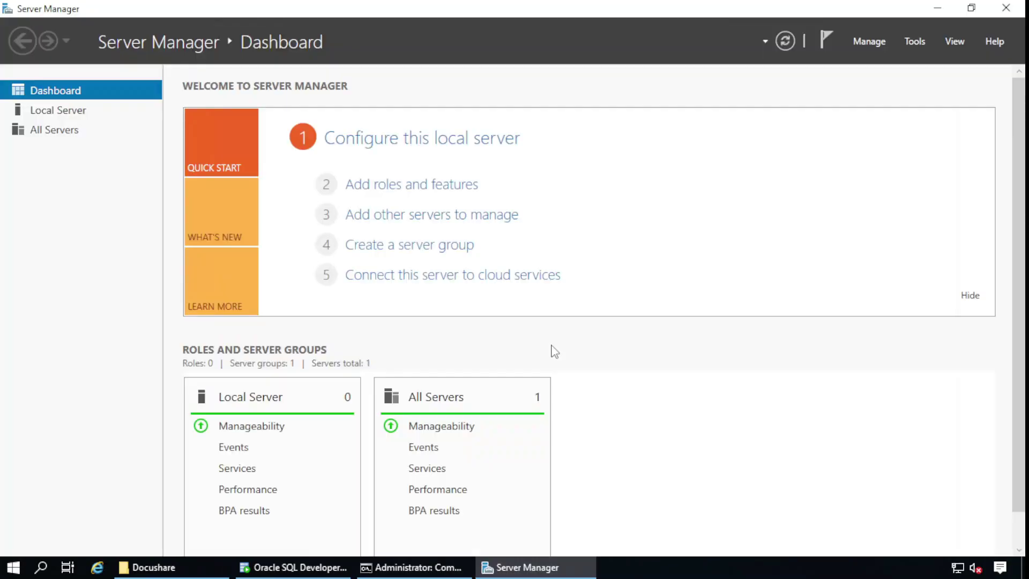
left_click(34, 110)
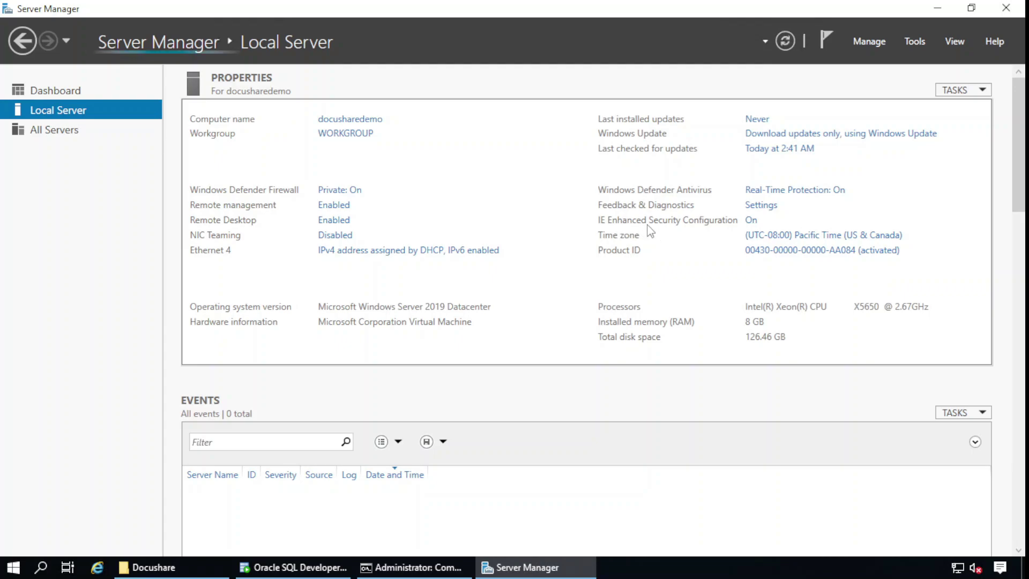
left_click(751, 219)
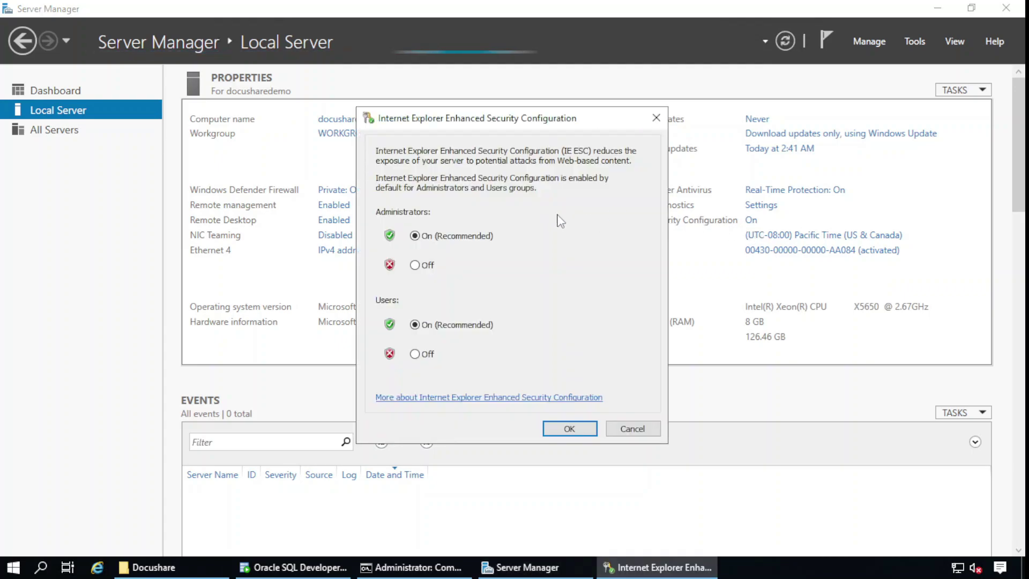
left_click(415, 265)
left_click(414, 354)
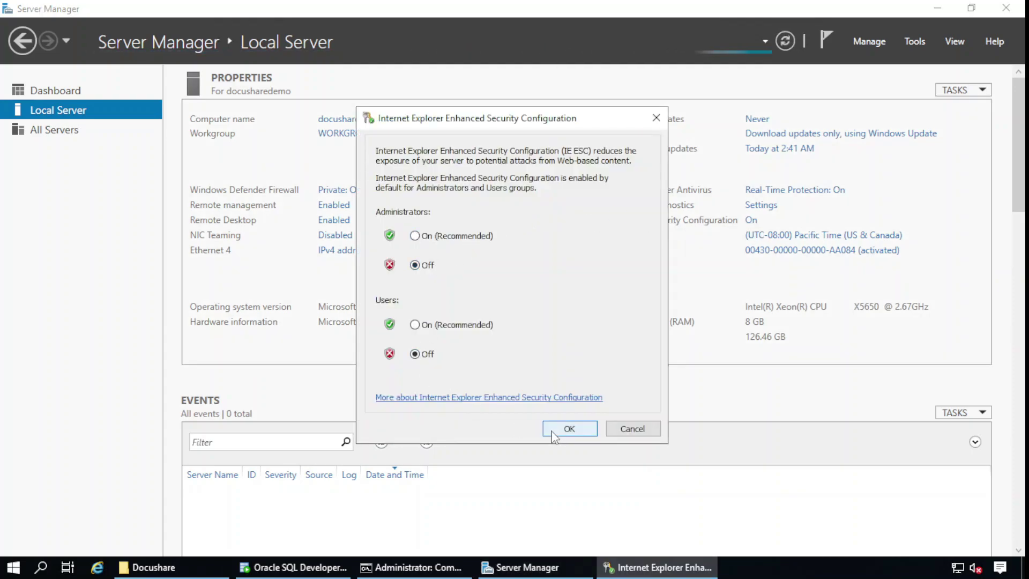
left_click(562, 428)
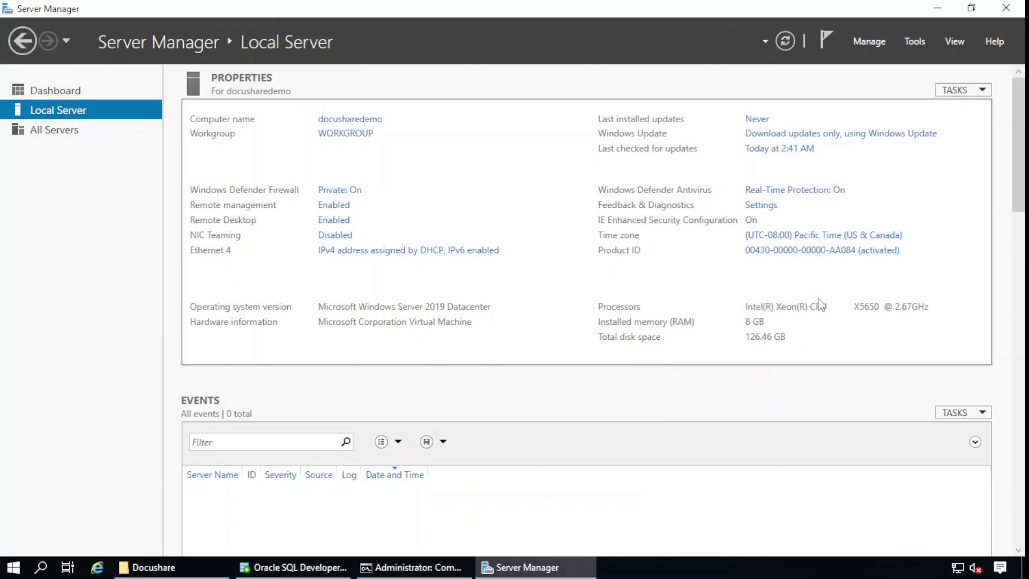
left_click(1005, 7)
left_click(101, 570)
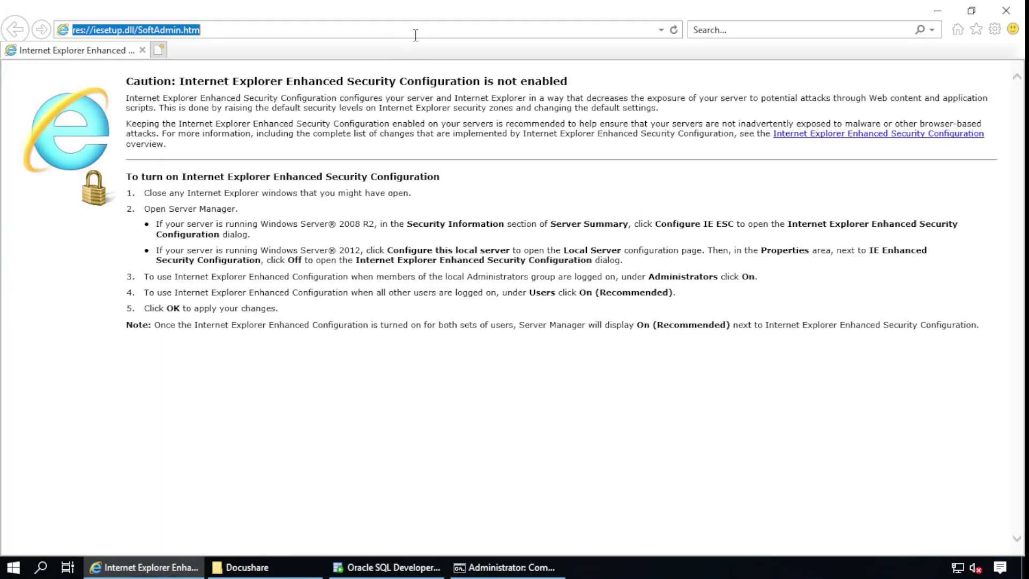
type("http://")
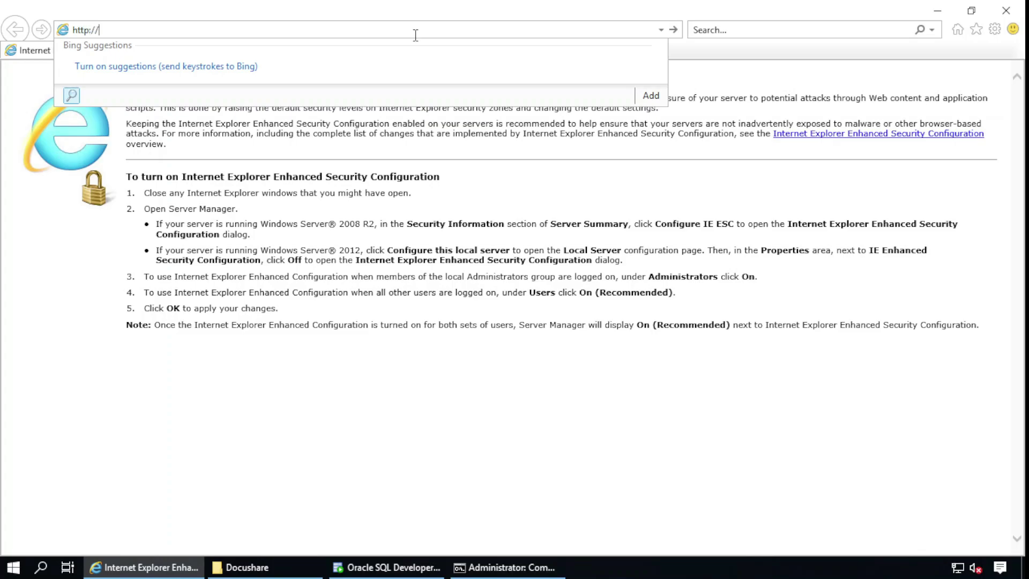
type("docusharedemo:8080/")
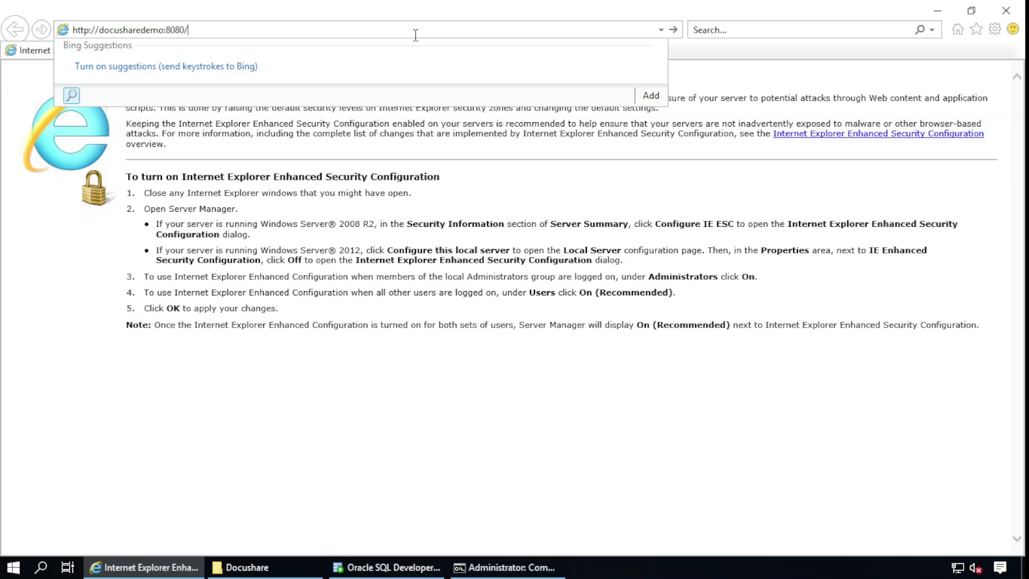
type("docushare")
key("Return")
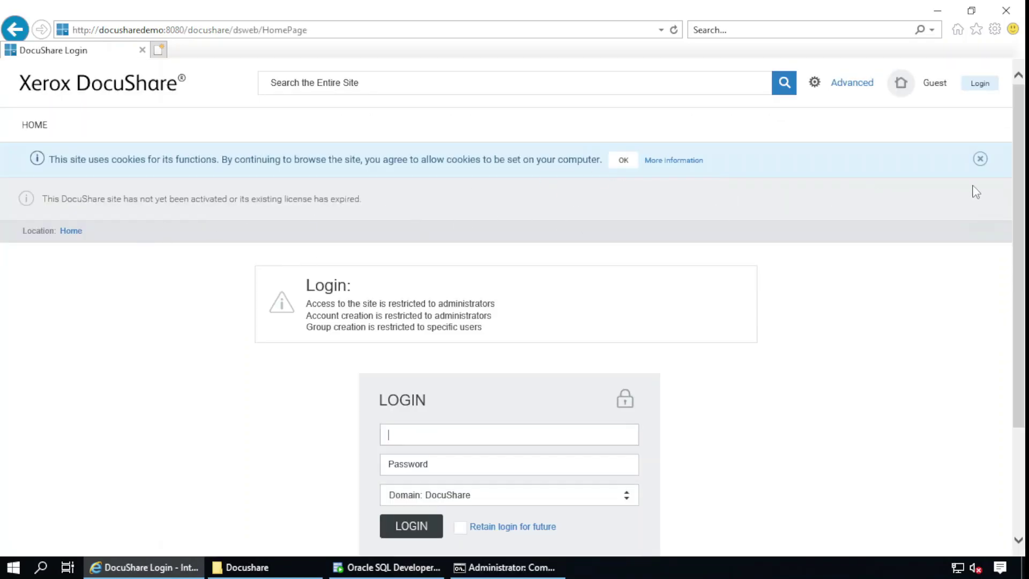
left_click(980, 159)
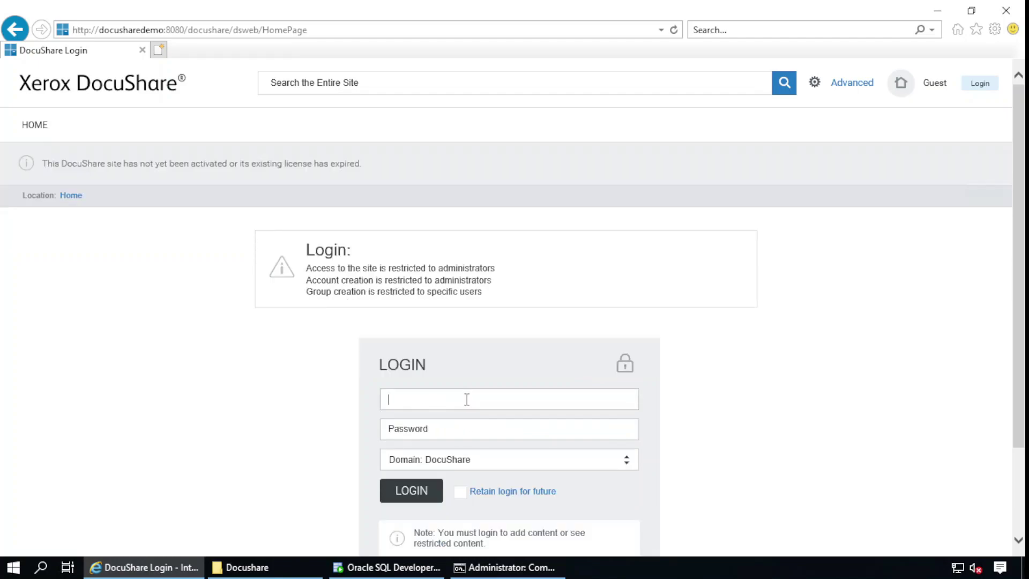
Log in as admin with the administrator password
type("admin")
key("Tab")
type("•••••")
key("Return")
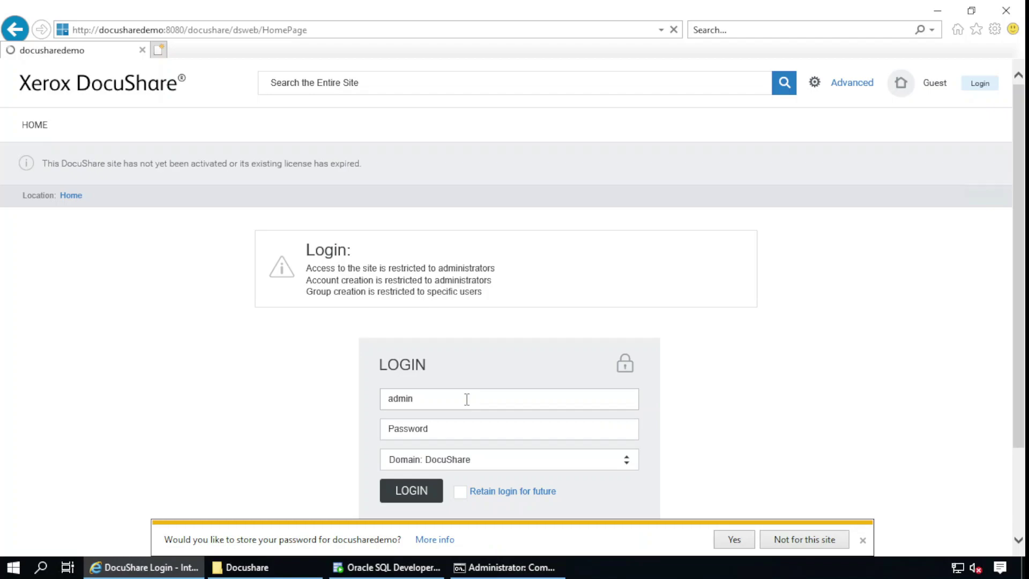
Decline saving the password, open the DocuShare License page in a new tab, and return home
left_click(799, 538)
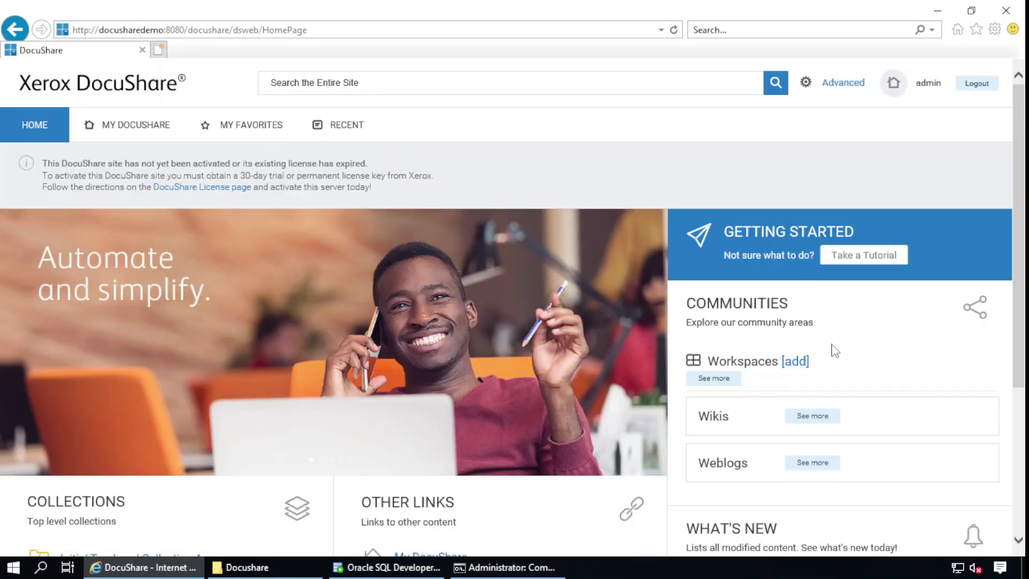
right_click(234, 191)
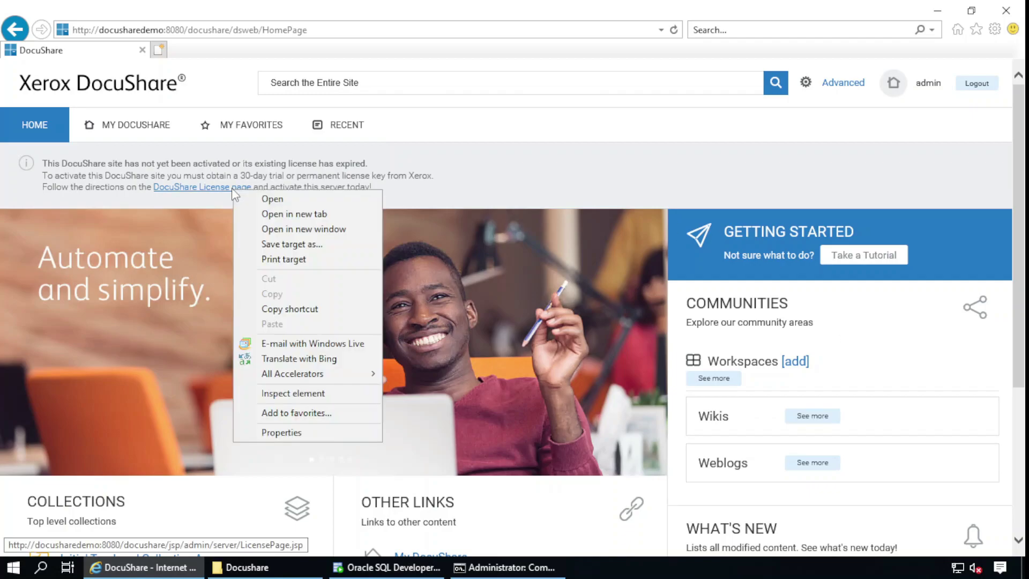
left_click(293, 214)
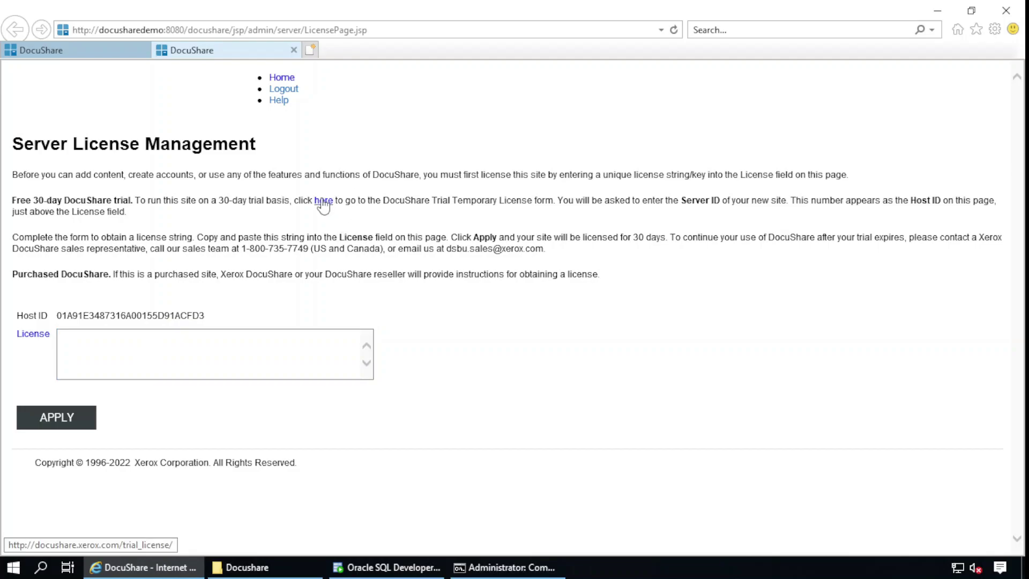
left_click(114, 50)
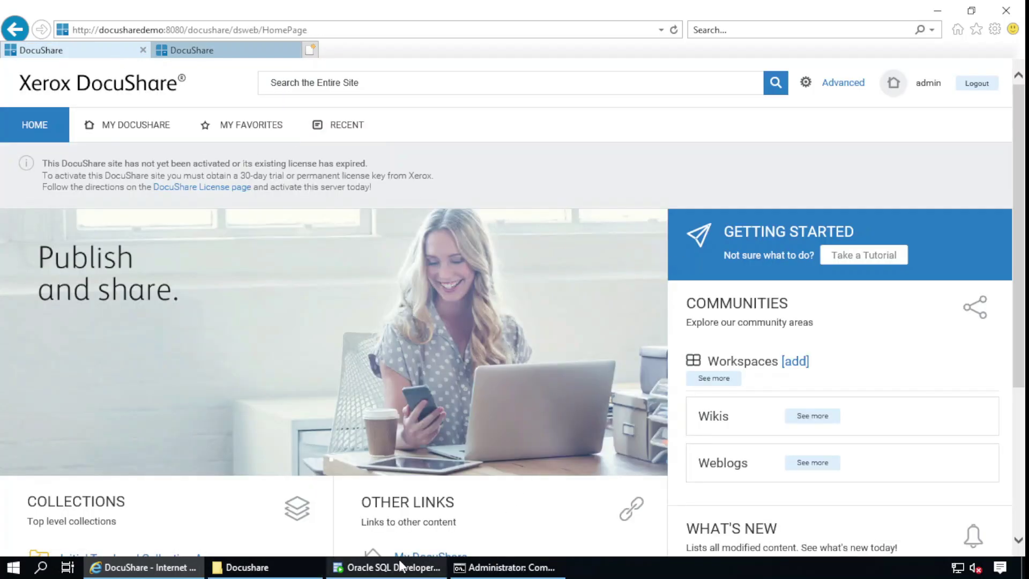
Find 'services' from the Start menu and open the Services console maximized
left_click(471, 567)
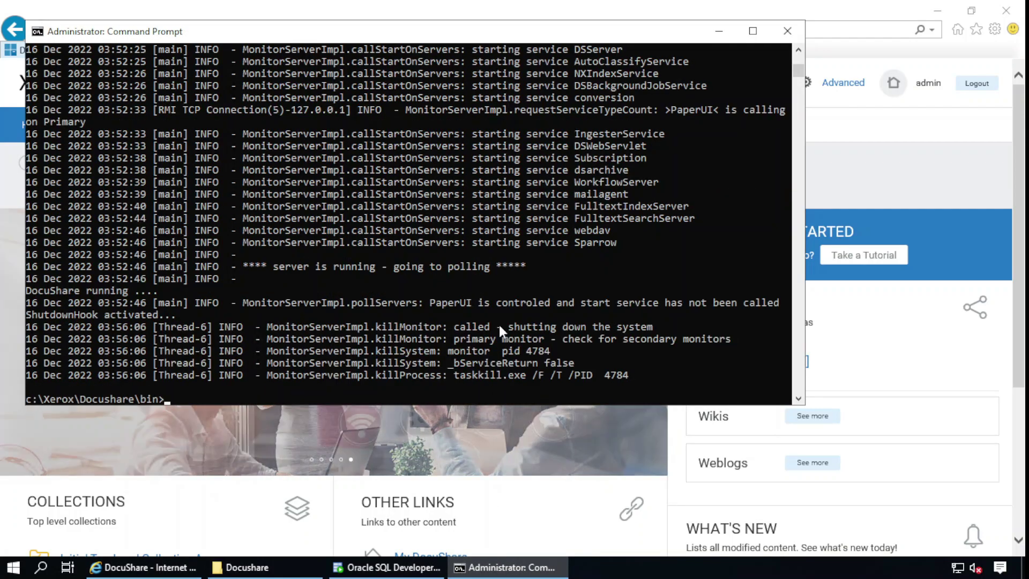
left_click(20, 571)
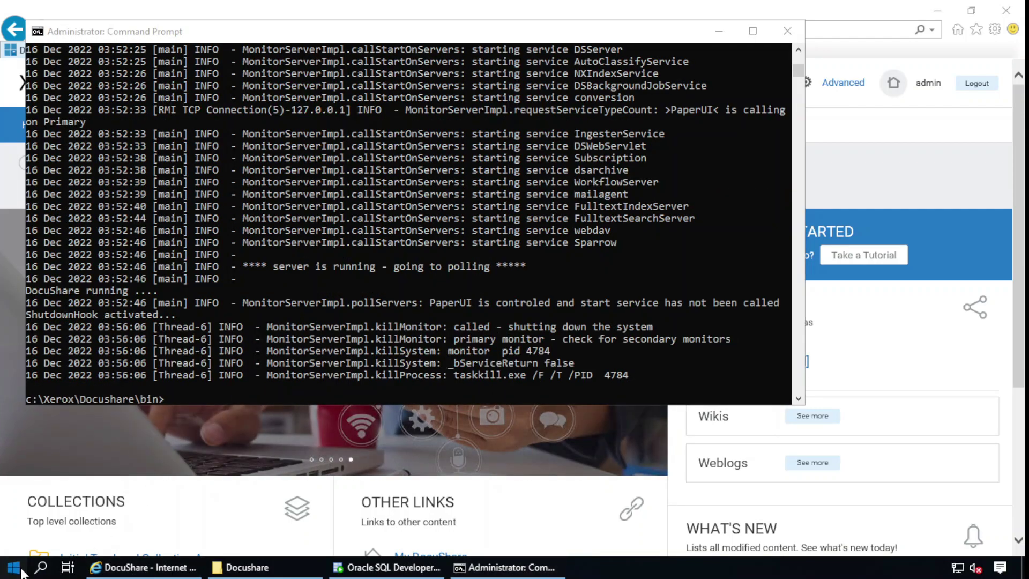
type("services")
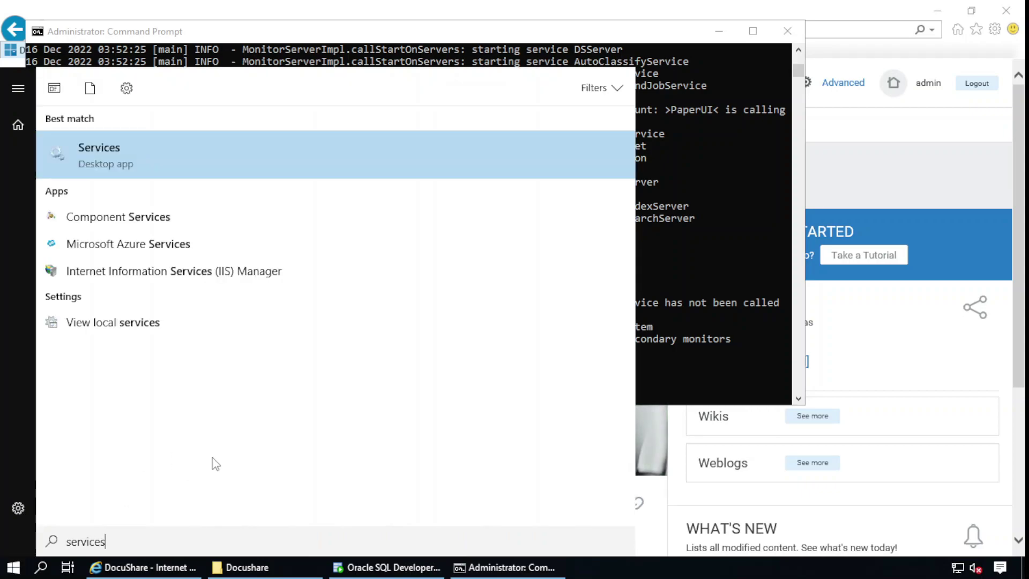
left_click(179, 160)
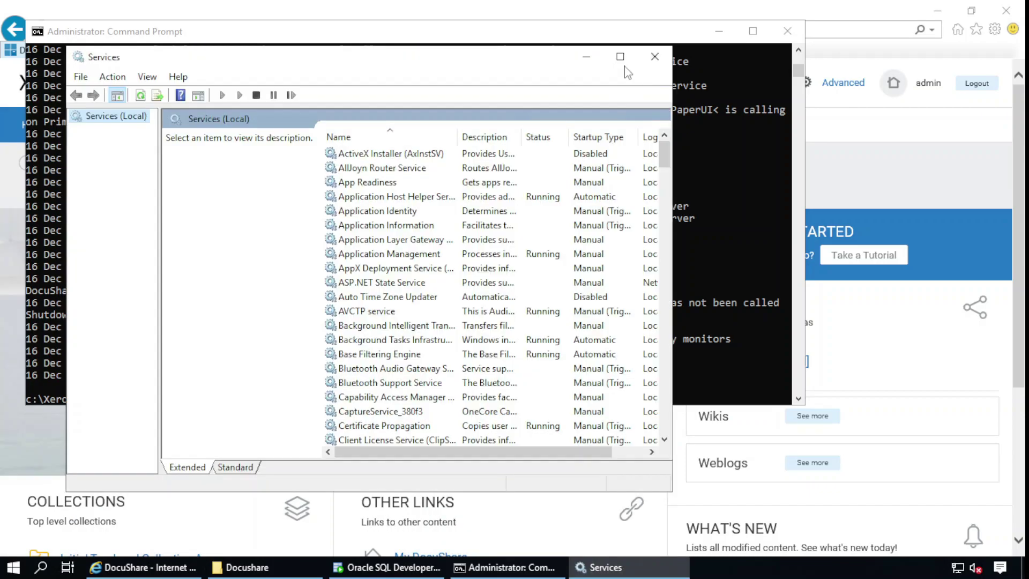
left_click(620, 57)
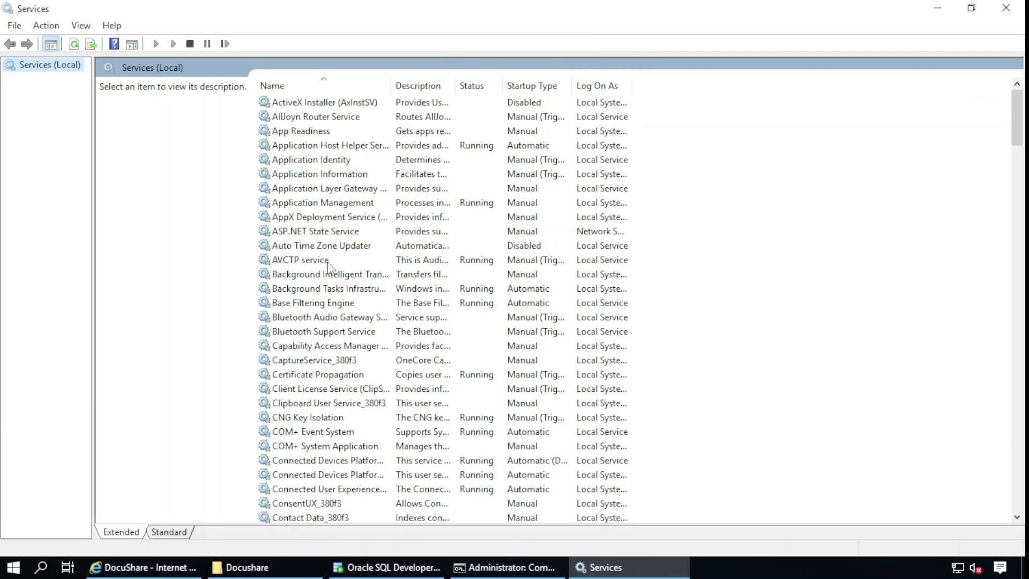
Set the DocuShare 7.6 service's startup type to Automatic, apply it, and close Services
left_click(330, 261)
key("d")
double_click(372, 363)
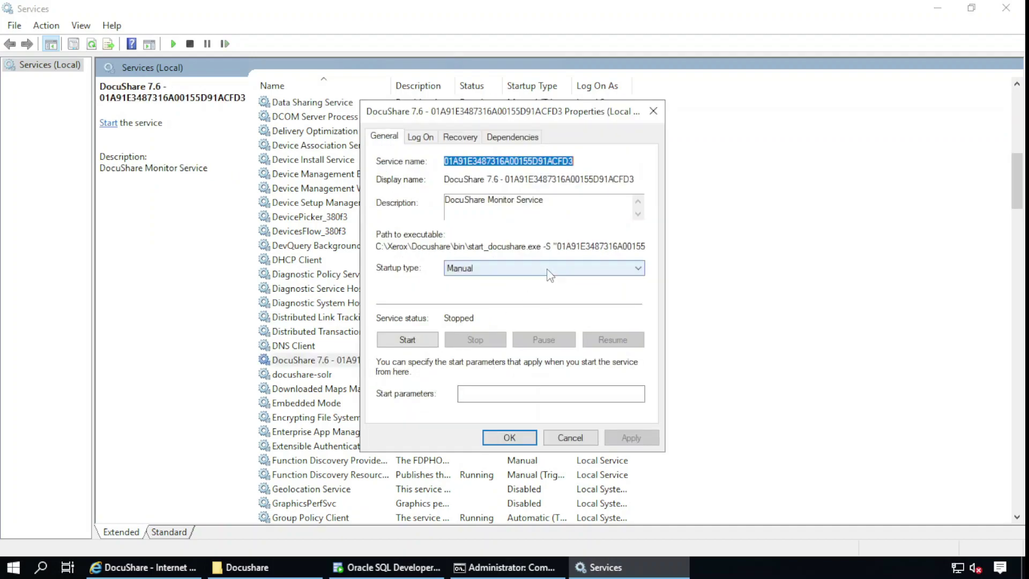
left_click(549, 270)
left_click(498, 292)
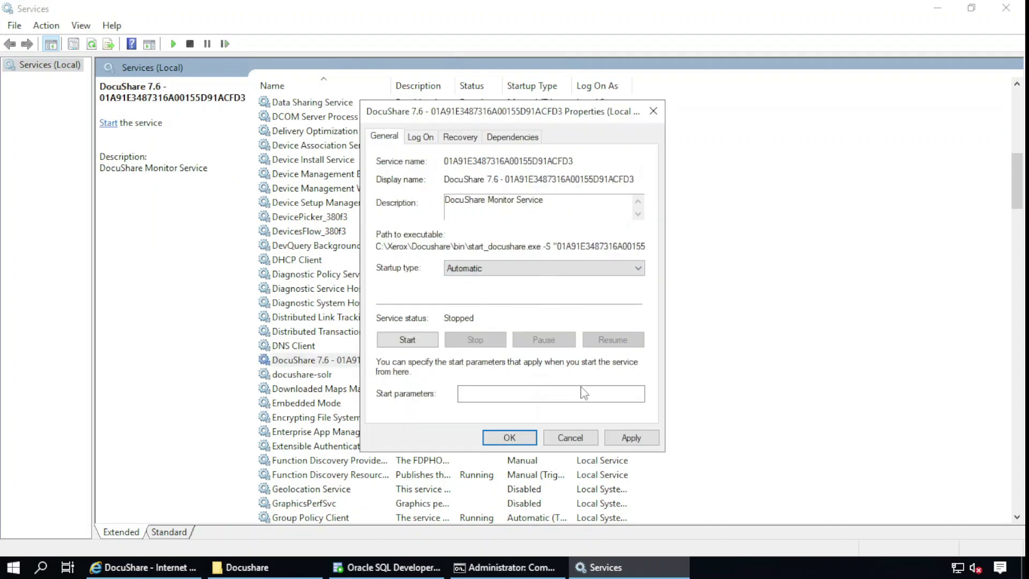
left_click(630, 438)
left_click(512, 438)
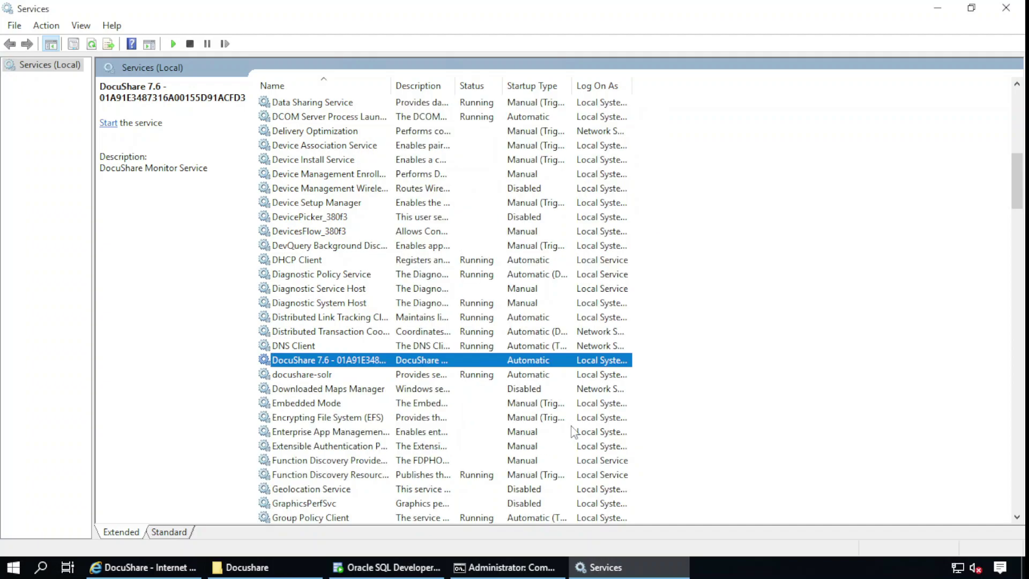
left_click(1014, 8)
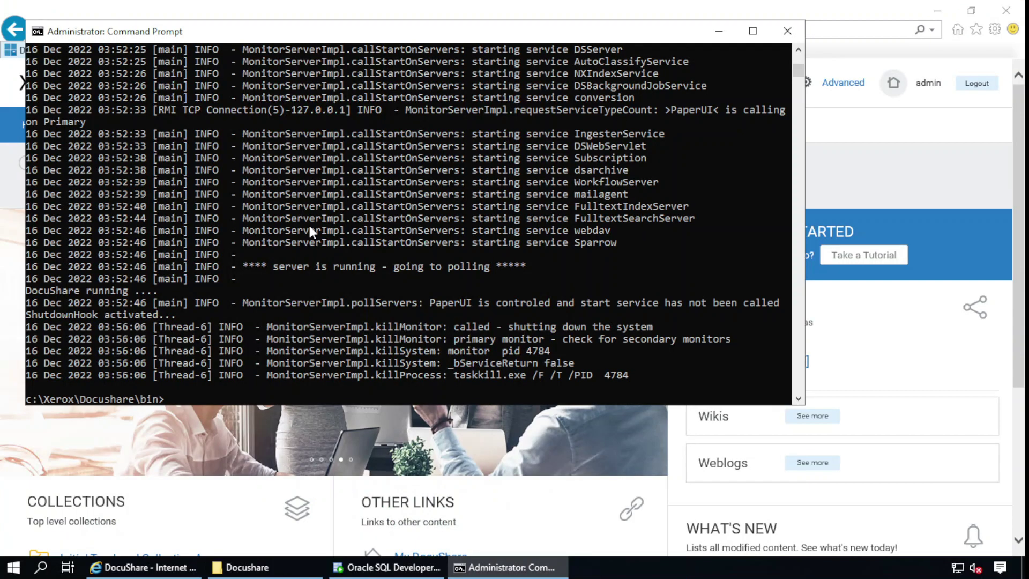
Restart Windows Server from the Start power menu, accepting the Other (Unplanned) shutdown reason
left_click(20, 564)
left_click(36, 529)
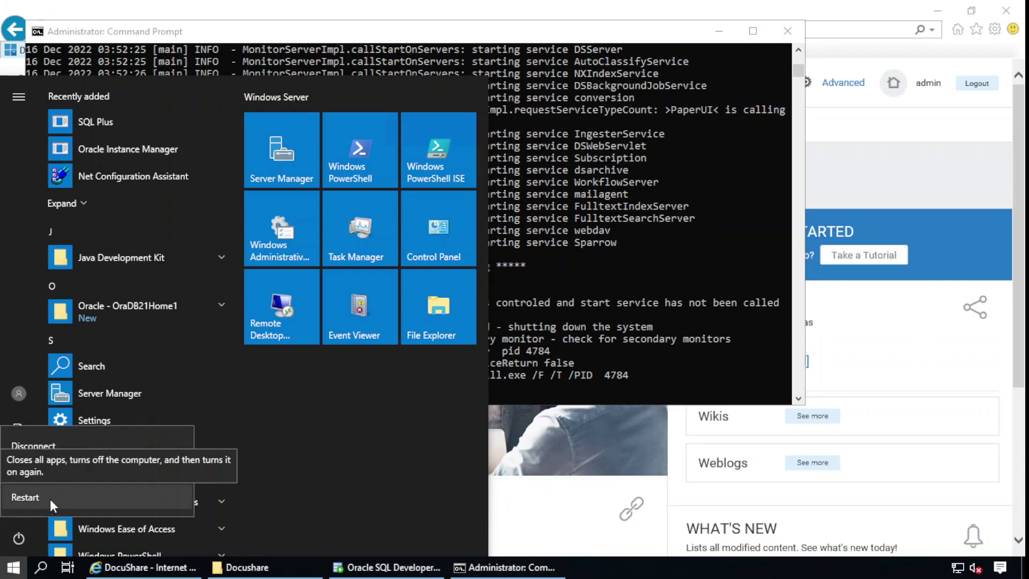
left_click(50, 499)
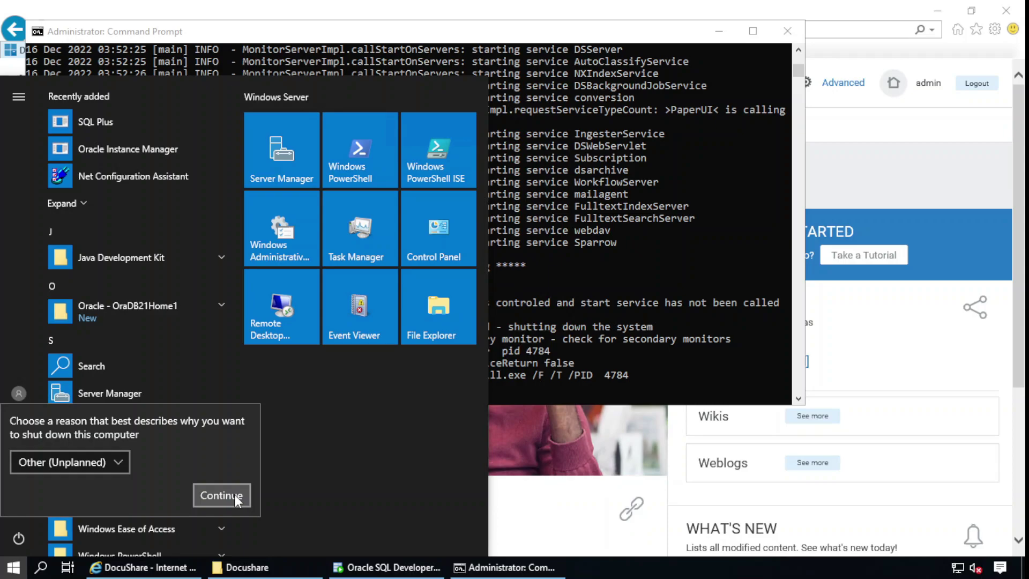
left_click(233, 494)
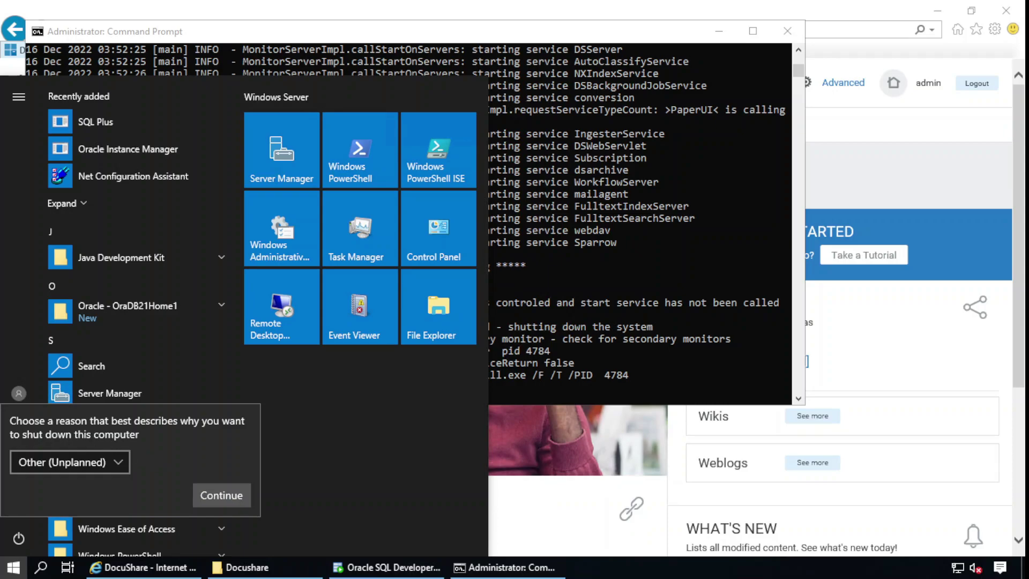